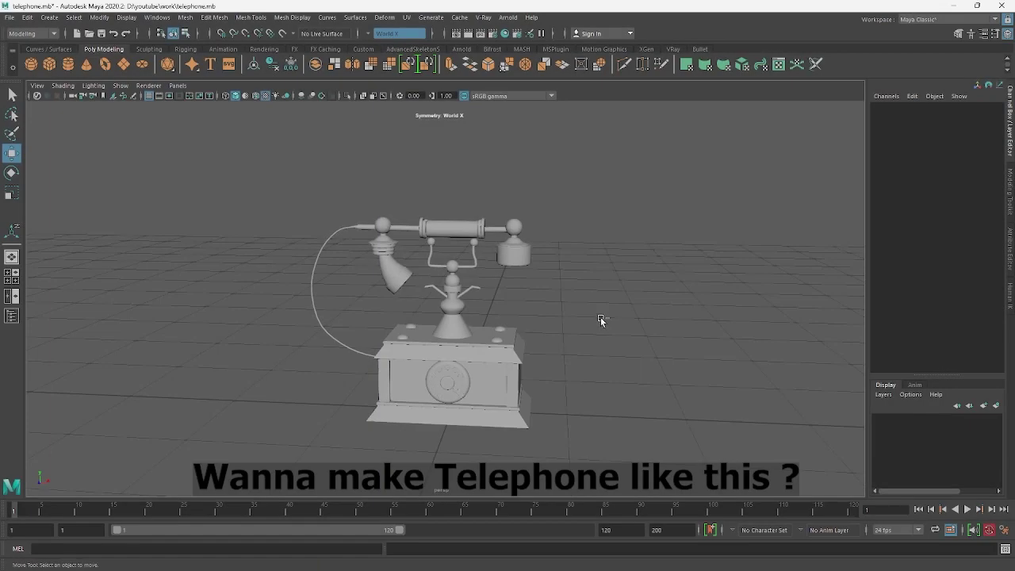
Create a new polygon cube, pCube1, at the origin of the empty scene.
{"action": "left_click", "coordinate": [600, 317]}
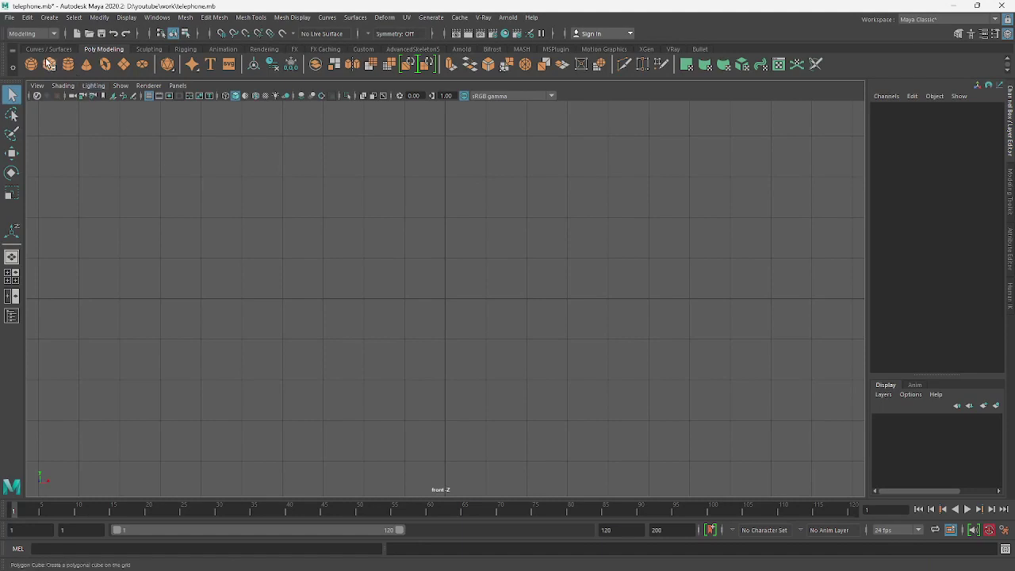
{"action": "left_click", "coordinate": [49, 63]}
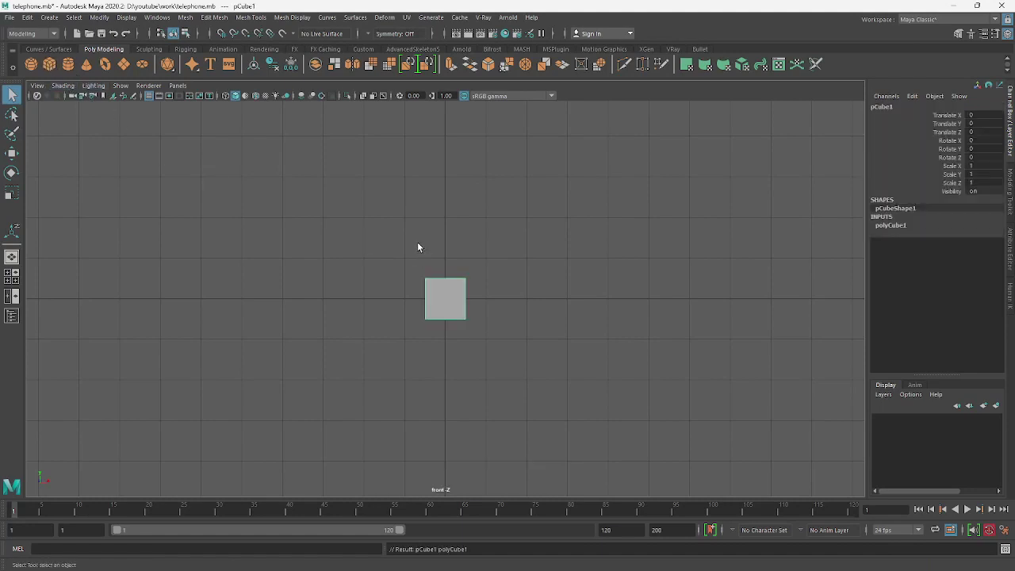
Scale the cube into a wide, thin slab and raise it to sit on the ground.
{"action": "key", "text": "r"}
{"action": "left_click_drag", "start_coordinate": [492, 298], "coordinate": [517, 297]}
{"action": "scroll", "coordinate": [516, 297], "scroll_direction": "up", "scroll_amount": 4}
{"action": "left_click_drag", "start_coordinate": [444, 251], "coordinate": [455, 286]}
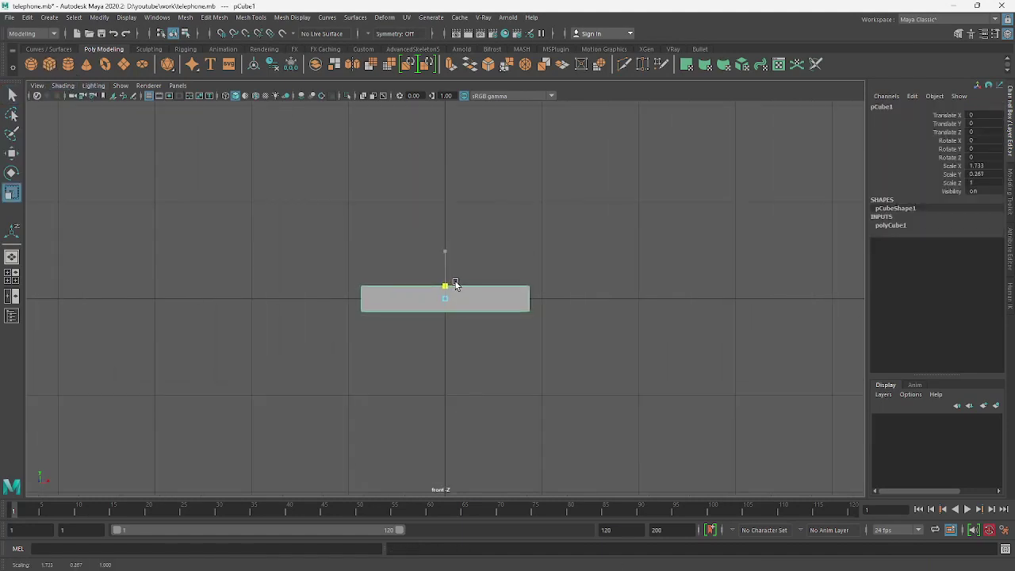
{"action": "key", "text": "w"}
{"action": "left_click_drag", "start_coordinate": [444, 245], "coordinate": [444, 233]}
{"action": "scroll", "coordinate": [446, 238], "scroll_direction": "up", "scroll_amount": 5}
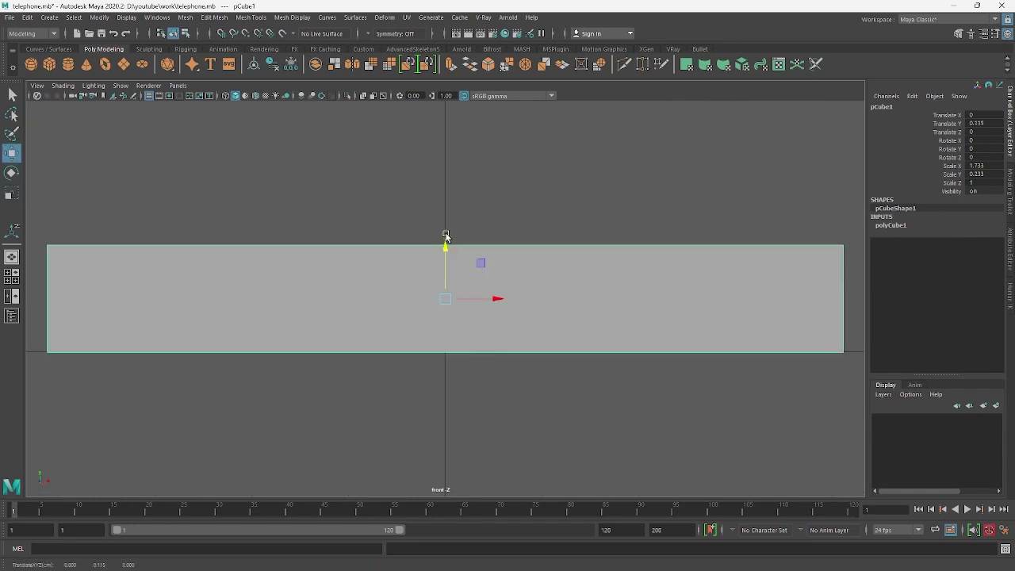
{"action": "scroll", "coordinate": [446, 238], "scroll_direction": "down", "scroll_amount": 4}
{"action": "scroll", "coordinate": [446, 236], "scroll_direction": "up", "scroll_amount": 3}
{"action": "scroll", "coordinate": [446, 235], "scroll_direction": "up", "scroll_amount": 1}
Insert an edge loop around the slab.
{"action": "right_click", "coordinate": [455, 236]}
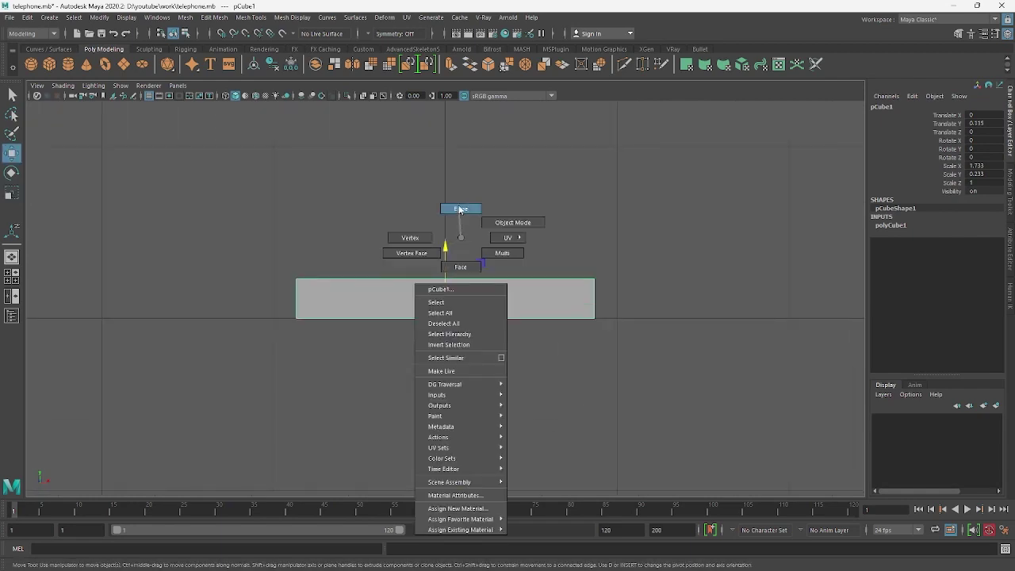
{"action": "left_click", "coordinate": [224, 295]}
{"action": "left_click", "coordinate": [515, 298]}
{"action": "right_click_drag", "start_coordinate": [492, 290], "coordinate": [608, 290], "text": "shift"}
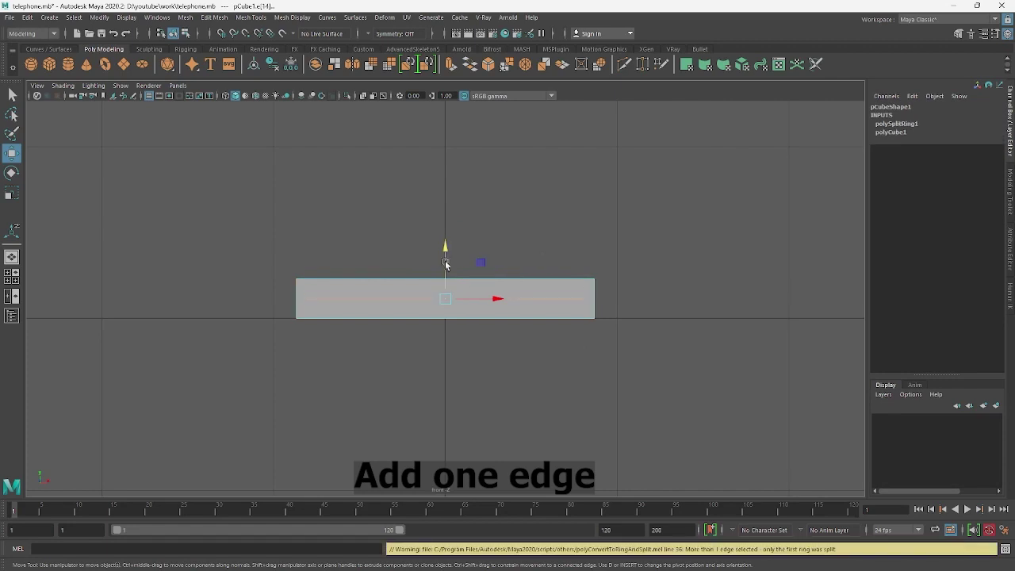
Scale the slab's bottom corner vertices outward into a trapezoid taper.
{"action": "right_click", "coordinate": [396, 220]}
{"action": "right_click_drag", "start_coordinate": [367, 263], "coordinate": [356, 236]}
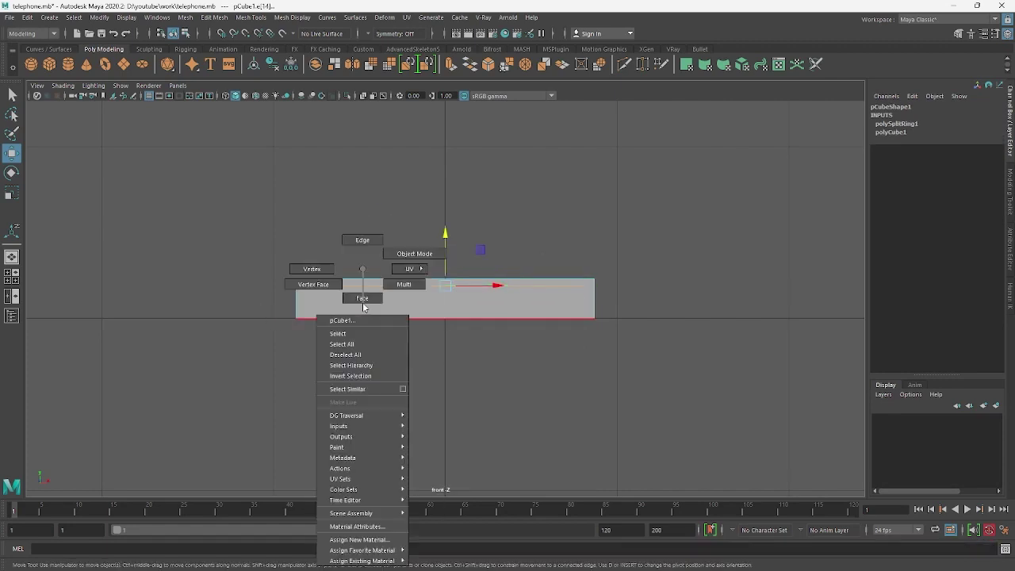
{"action": "left_click_drag", "start_coordinate": [243, 296], "coordinate": [716, 385]}
{"action": "key", "text": "r"}
{"action": "left_click_drag", "start_coordinate": [444, 317], "coordinate": [467, 302]}
{"action": "key", "text": "w"}
Extrude the faces of the slab's top band.
{"action": "key", "text": "F10"}
{"action": "left_click", "coordinate": [394, 282]}
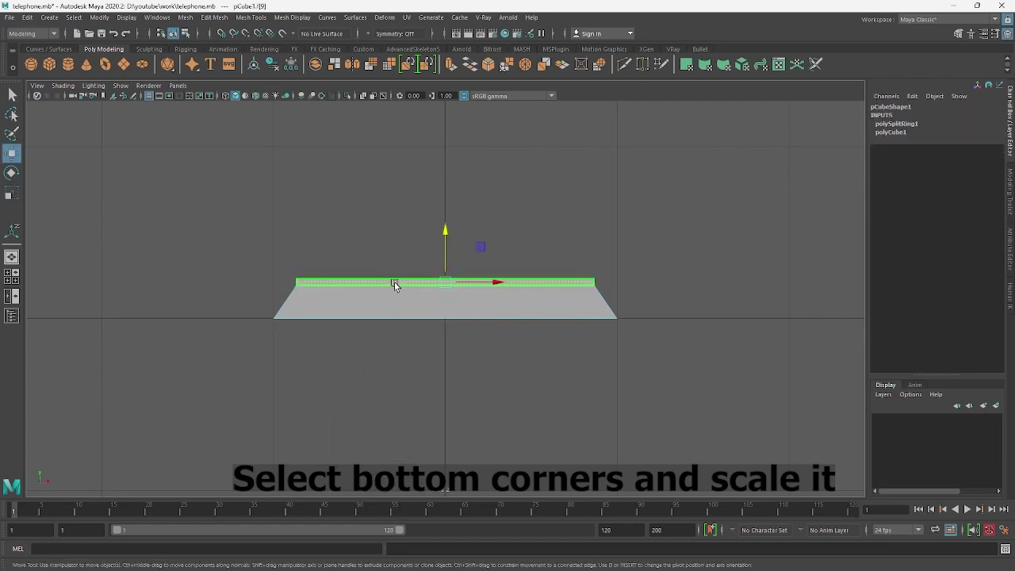
{"action": "left_click_drag", "start_coordinate": [415, 239], "coordinate": [496, 275], "text": "alt"}
{"action": "key", "text": "F11"}
{"action": "left_click", "coordinate": [592, 283]}
{"action": "key", "text": "ctrl+e"}
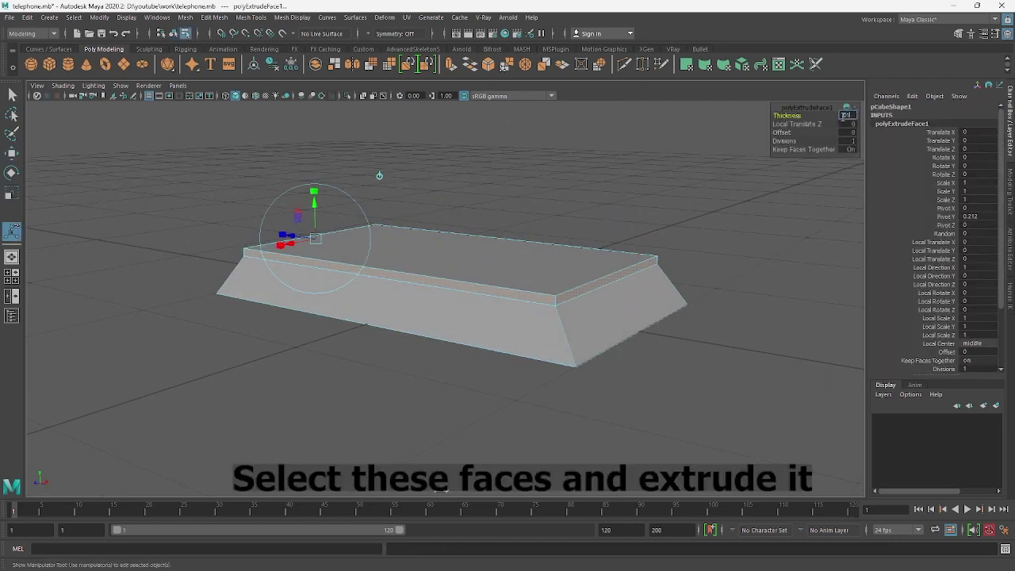
{"action": "key", "text": "w"}
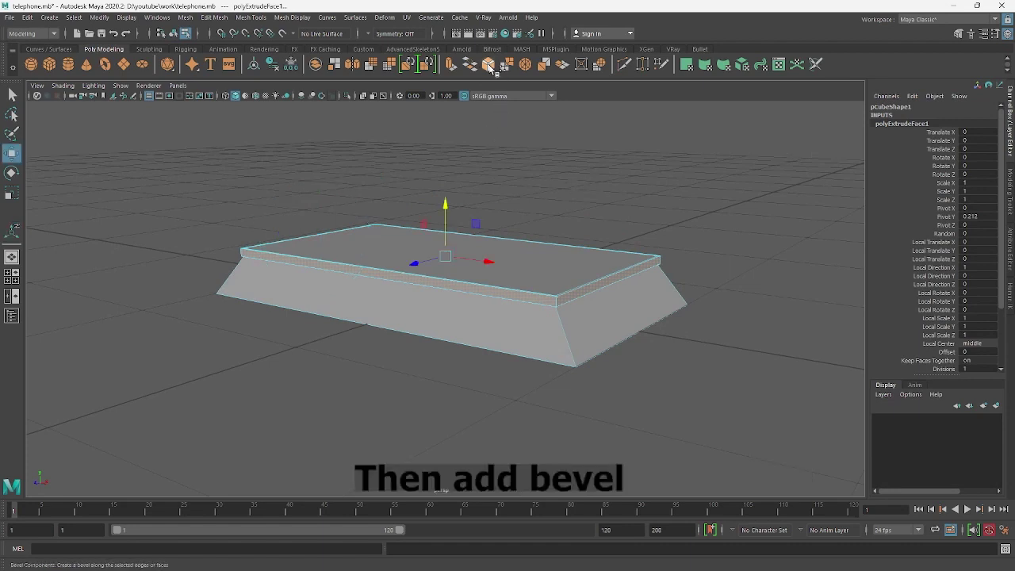
Bevel the edges of the extruded ledge, then reselect the base slab.
{"action": "left_click", "coordinate": [494, 66]}
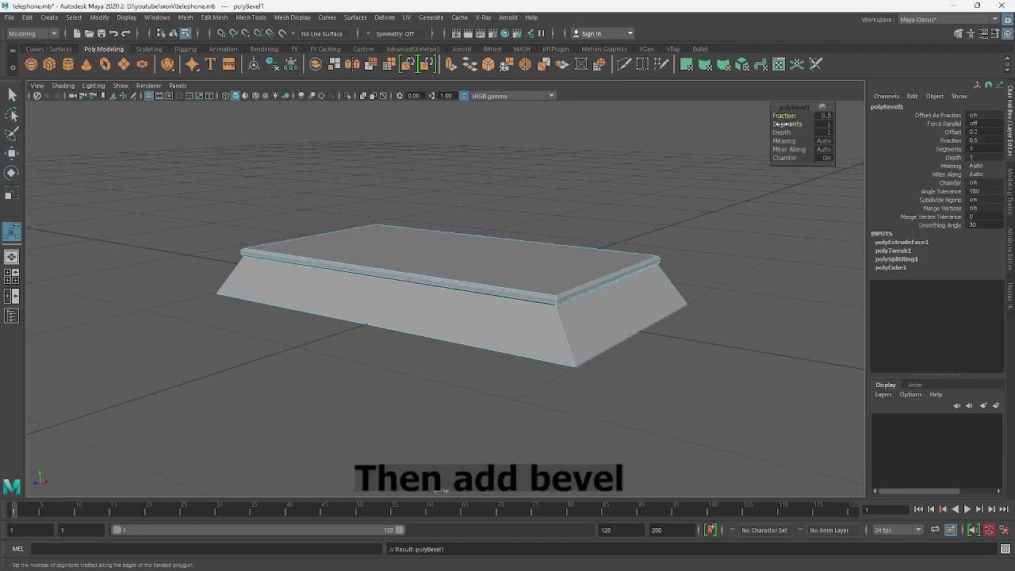
{"action": "left_click", "coordinate": [611, 182]}
{"action": "key", "text": "q"}
{"action": "mouse_move", "coordinate": [611, 181]}
{"action": "left_mouse_down", "text": "alt"}
{"action": "mouse_move", "coordinate": [543, 284]}
{"action": "mouse_move", "coordinate": [509, 194]}
{"action": "left_mouse_up", "text": "alt"}
{"action": "left_click", "coordinate": [543, 283]}
Cut a new horizontal edge across the slab with Multi-Cut and scale it.
{"action": "left_click", "coordinate": [655, 270]}
{"action": "key", "text": "q"}
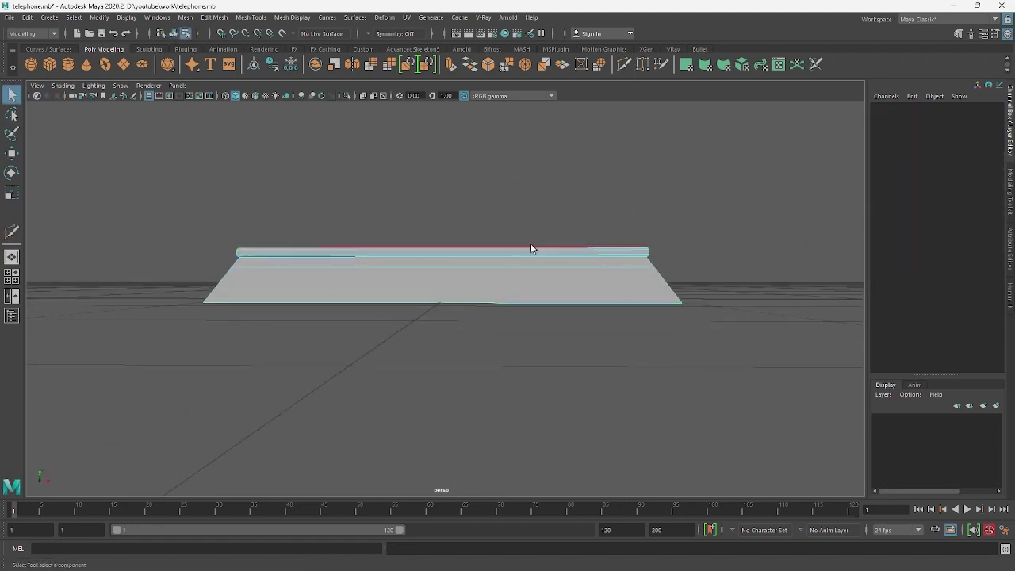
{"action": "left_click", "coordinate": [447, 269]}
{"action": "key", "text": "r"}
{"action": "key", "text": "w"}
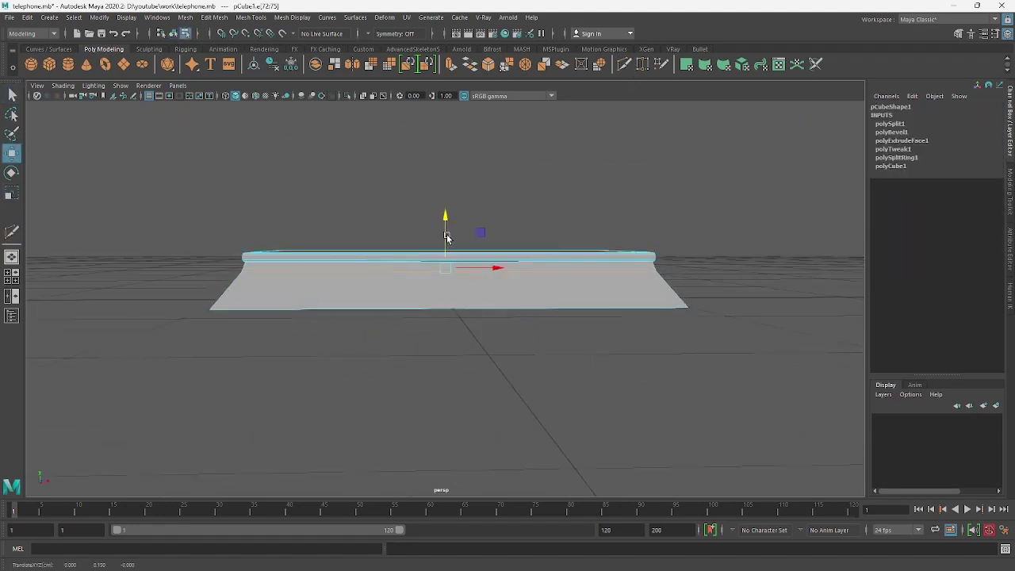
{"action": "key", "text": "r"}
Check the slab's bottom face and top, then return to the front view.
{"action": "mouse_move", "coordinate": [446, 229]}
{"action": "left_mouse_down", "text": "alt"}
{"action": "mouse_move", "coordinate": [563, 219]}
{"action": "mouse_move", "coordinate": [562, 209]}
{"action": "mouse_move", "coordinate": [452, 286]}
{"action": "left_mouse_up", "text": "alt"}
{"action": "key", "text": "F11"}
{"action": "left_click", "coordinate": [452, 285]}
{"action": "key", "text": "F8"}
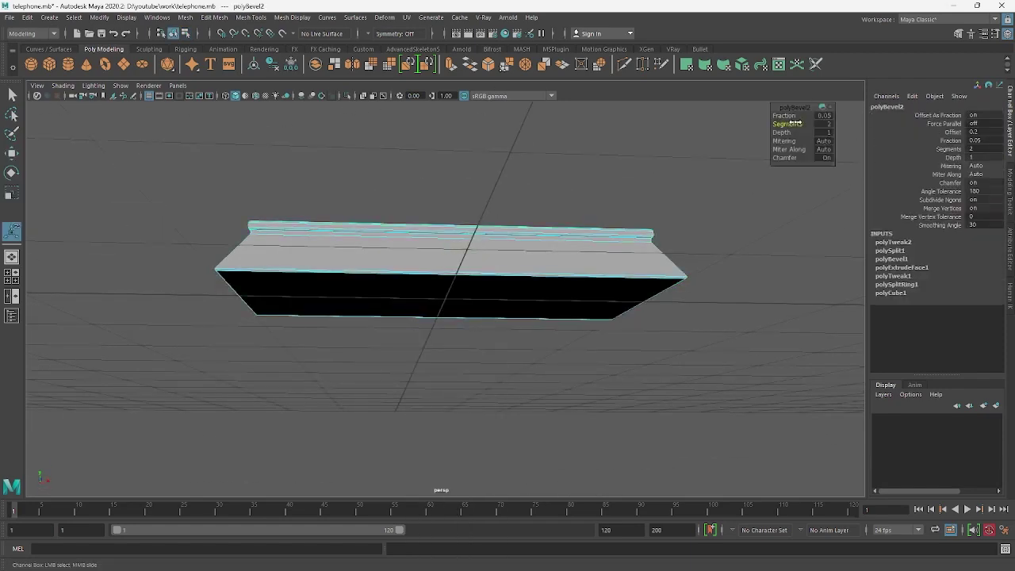
{"action": "key", "text": "q"}
{"action": "mouse_move", "coordinate": [554, 229]}
{"action": "left_mouse_down", "text": "alt"}
{"action": "mouse_move", "coordinate": [573, 322]}
{"action": "mouse_move", "coordinate": [515, 329]}
{"action": "left_mouse_up", "text": "alt"}
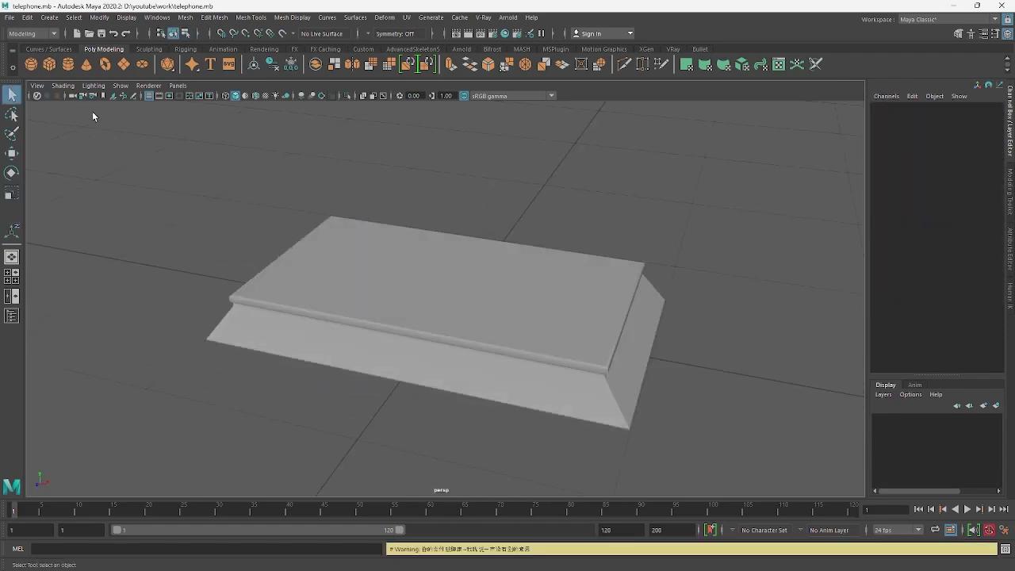
{"action": "key", "text": "space"}
Create a second cube, pCube2, and raise it onto the base.
{"action": "left_click", "coordinate": [49, 64]}
{"action": "key", "text": "w"}
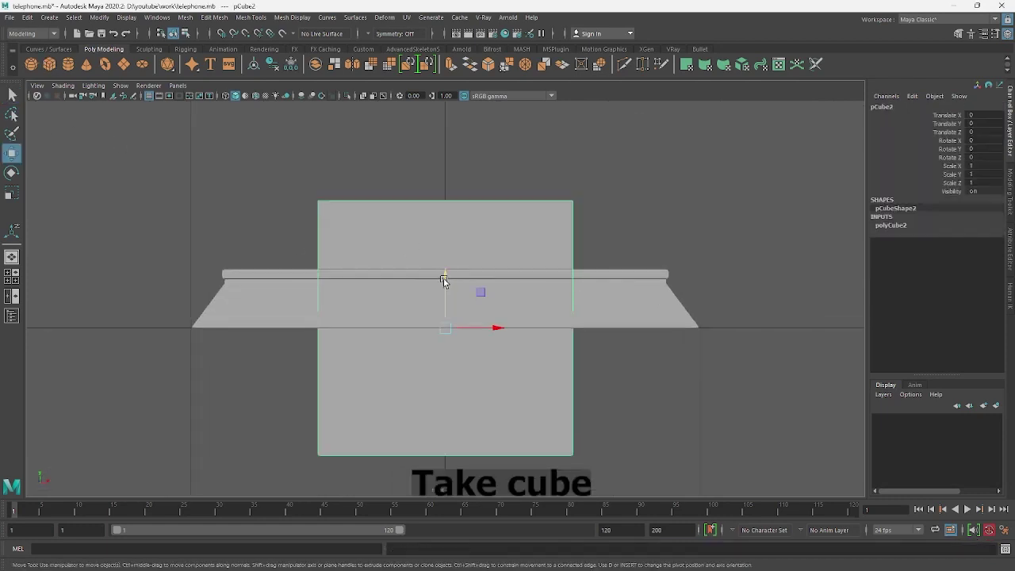
{"action": "left_click_drag", "start_coordinate": [442, 281], "coordinate": [443, 95]}
{"action": "mouse_move", "coordinate": [441, 96]}
{"action": "middle_mouse_down", "text": "alt"}
{"action": "mouse_move", "coordinate": [452, 168]}
{"action": "mouse_move", "coordinate": [494, 242]}
{"action": "middle_mouse_up", "text": "alt"}
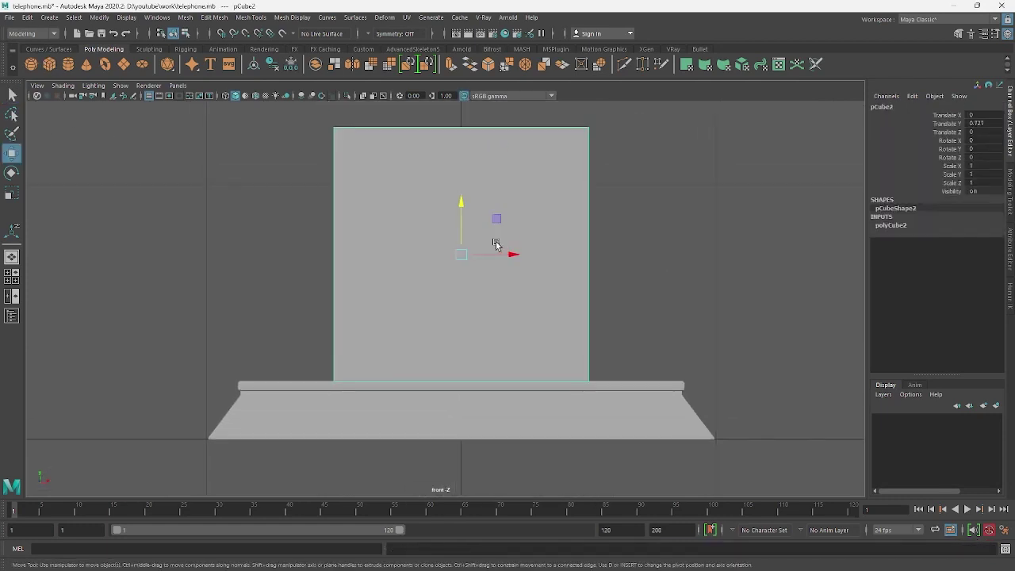
Lower the box's top vertices to shorten it and widen it to match the base.
{"action": "key", "text": "F9"}
{"action": "left_click_drag", "start_coordinate": [317, 111], "coordinate": [602, 147]}
{"action": "left_click_drag", "start_coordinate": [480, 125], "coordinate": [480, 222]}
{"action": "key", "text": "F8"}
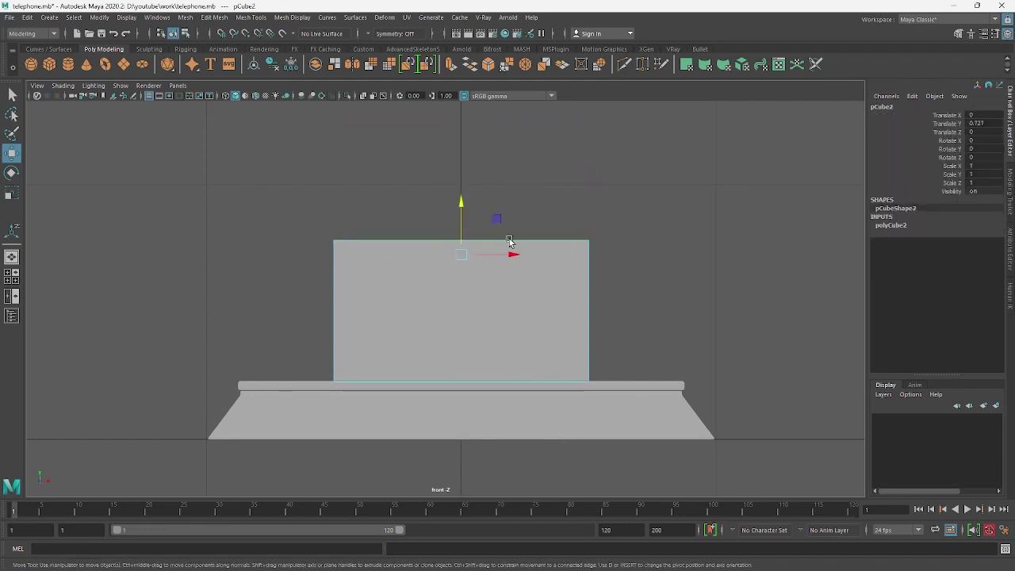
{"action": "key", "text": "r"}
{"action": "left_click_drag", "start_coordinate": [511, 253], "coordinate": [541, 250]}
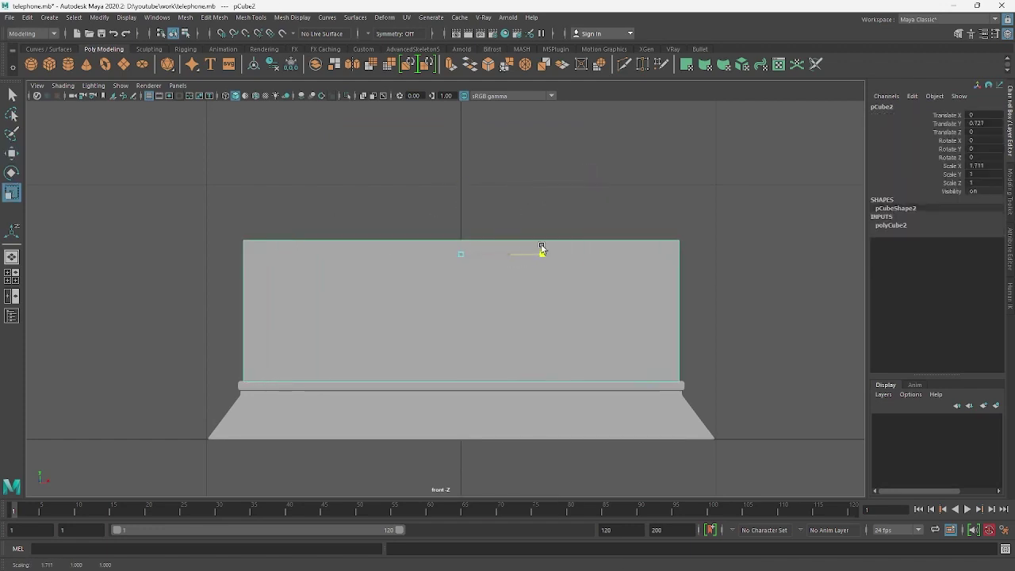
{"action": "key", "text": "w"}
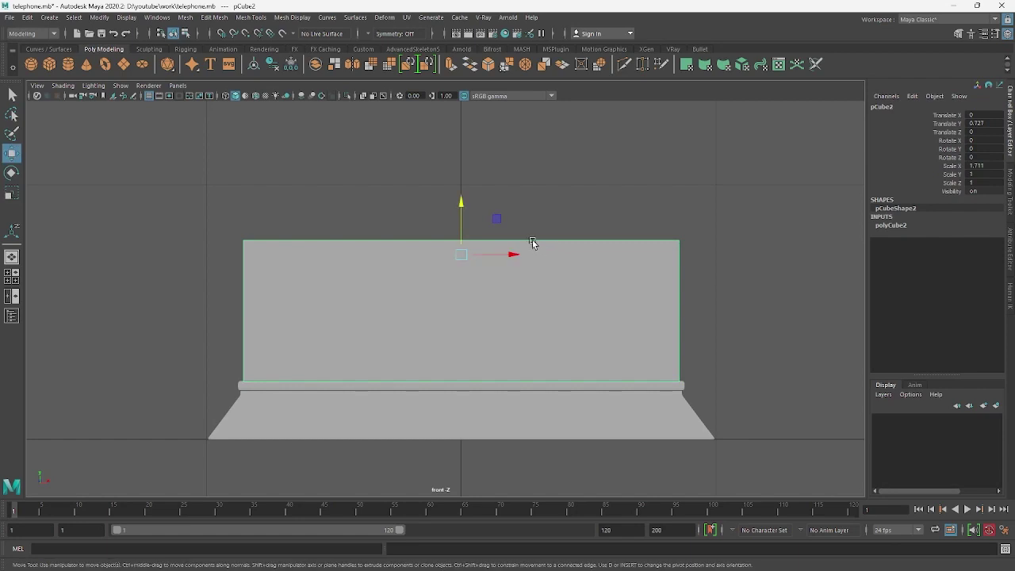
{"action": "key", "text": "space"}
Make the box shallower front to back and duplicate it raised above.
{"action": "left_click_drag", "start_coordinate": [509, 209], "coordinate": [475, 246], "text": "alt"}
{"action": "key", "text": "r"}
{"action": "mouse_move", "coordinate": [406, 245]}
{"action": "left_mouse_down"}
{"action": "mouse_move", "coordinate": [513, 156]}
{"action": "mouse_move", "coordinate": [509, 243]}
{"action": "left_mouse_up"}
{"action": "key", "text": "w"}
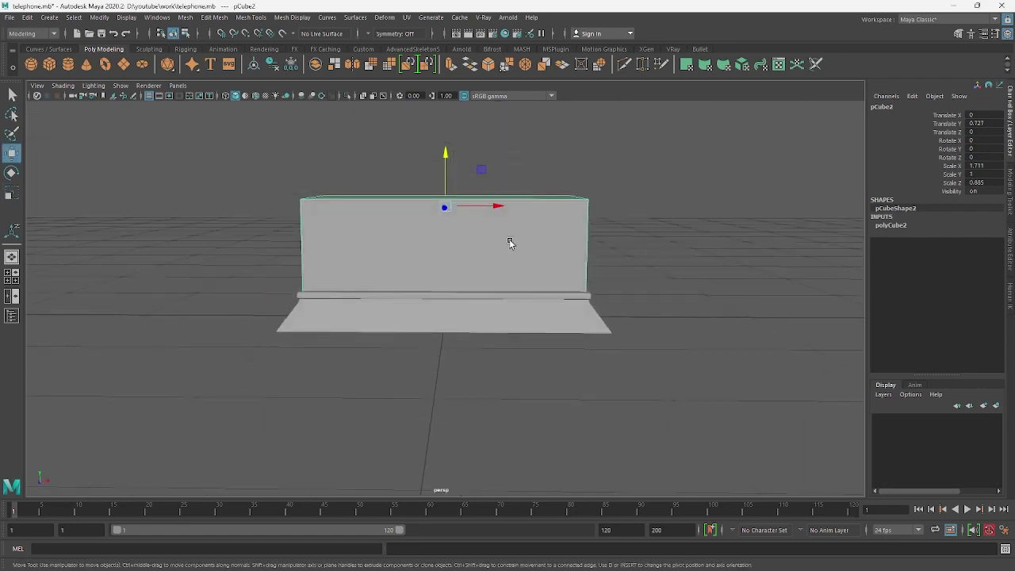
{"action": "key", "text": "ctrl+d"}
{"action": "left_click_drag", "start_coordinate": [440, 179], "coordinate": [441, 147]}
Narrow the duplicate into a side post at the left of the body.
{"action": "middle_click_drag", "start_coordinate": [444, 166], "coordinate": [465, 283], "text": "alt"}
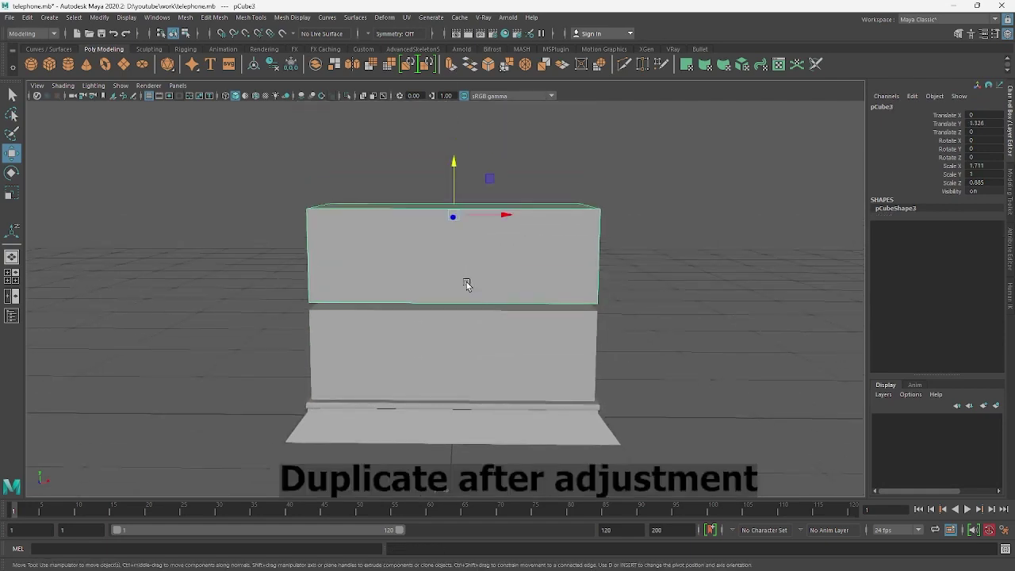
{"action": "key", "text": "r"}
{"action": "mouse_move", "coordinate": [495, 215]}
{"action": "left_mouse_down"}
{"action": "mouse_move", "coordinate": [478, 216]}
{"action": "mouse_move", "coordinate": [507, 215]}
{"action": "mouse_move", "coordinate": [465, 254]}
{"action": "mouse_move", "coordinate": [447, 238]}
{"action": "mouse_move", "coordinate": [484, 209]}
{"action": "left_mouse_up"}
{"action": "mouse_move", "coordinate": [373, 223]}
{"action": "left_mouse_down"}
{"action": "mouse_move", "coordinate": [380, 299]}
{"action": "mouse_move", "coordinate": [317, 339]}
{"action": "mouse_move", "coordinate": [332, 338]}
{"action": "mouse_move", "coordinate": [361, 270]}
{"action": "mouse_move", "coordinate": [386, 295]}
{"action": "mouse_move", "coordinate": [339, 323]}
{"action": "mouse_move", "coordinate": [244, 276]}
{"action": "mouse_move", "coordinate": [232, 243]}
{"action": "mouse_move", "coordinate": [248, 245]}
{"action": "left_mouse_up"}
{"action": "scroll", "coordinate": [244, 276], "scroll_direction": "up", "scroll_amount": 2}
{"action": "key", "text": "w"}
{"action": "left_click_drag", "start_coordinate": [249, 245], "coordinate": [253, 245]}
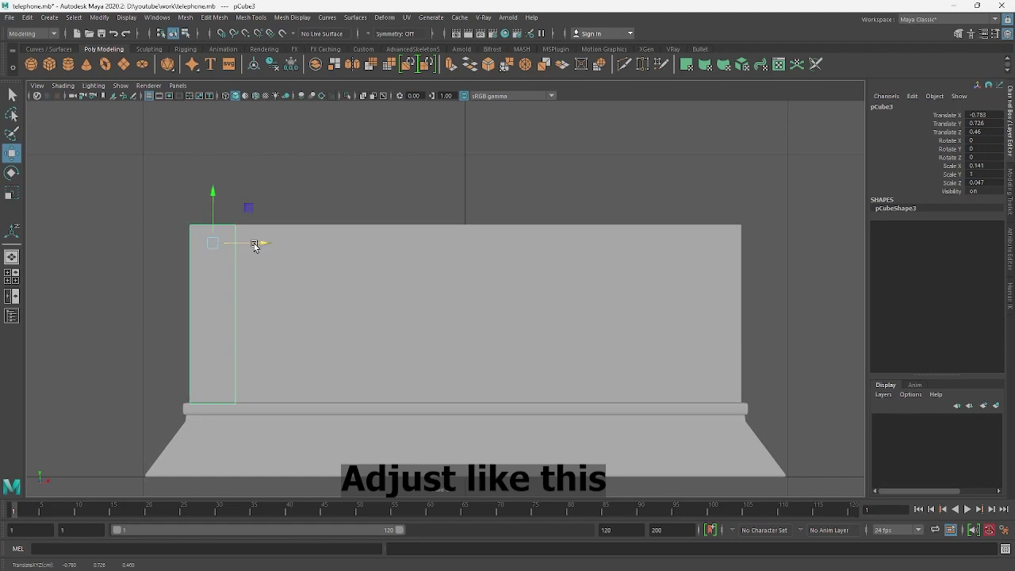
Bevel the side post's edges.
{"action": "key", "text": "F10"}
{"action": "left_click_drag", "start_coordinate": [174, 206], "coordinate": [296, 296]}
{"action": "key", "text": "ctrl+b"}
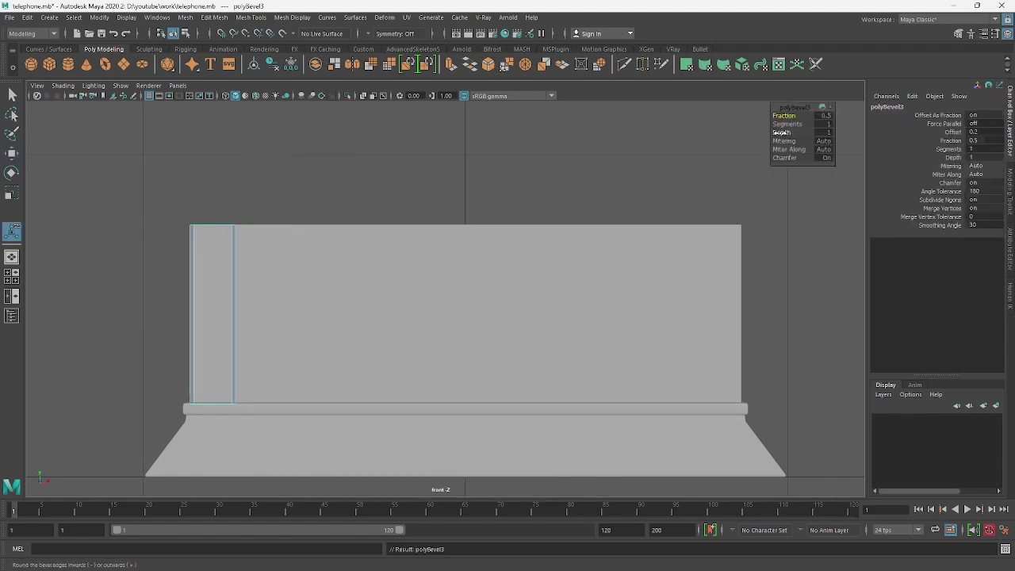
{"action": "right_click_drag", "start_coordinate": [407, 198], "coordinate": [436, 181]}
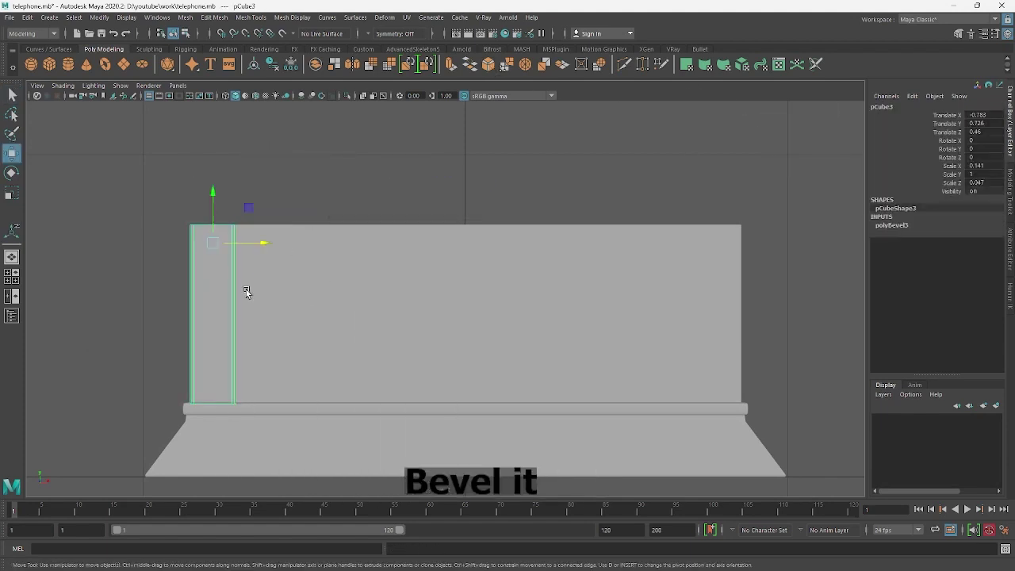
Mirror the bevelled side post to the body's other side.
{"action": "left_click", "coordinate": [184, 18]}
{"action": "left_click", "coordinate": [254, 177]}
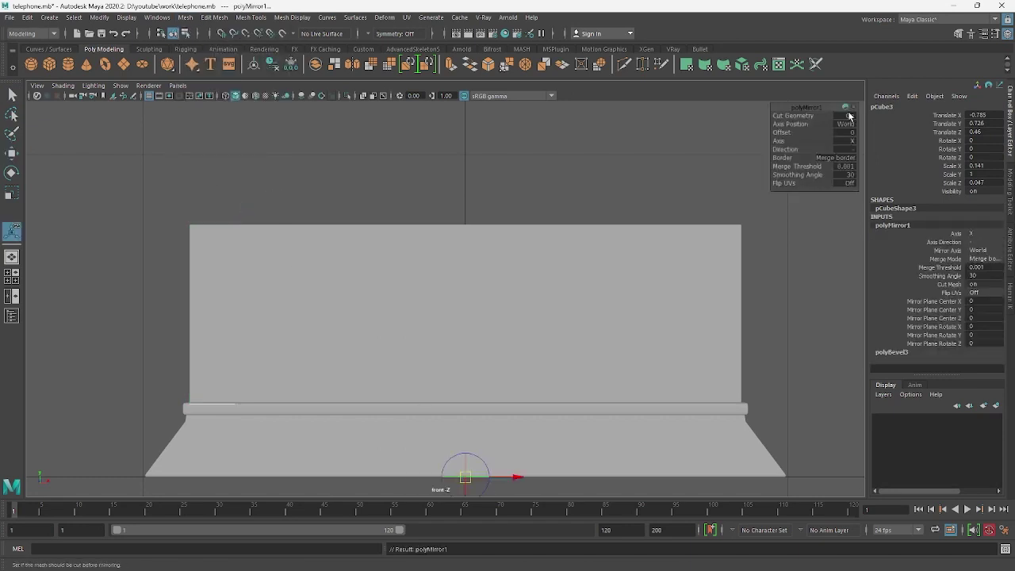
{"action": "left_click", "coordinate": [99, 17]}
{"action": "left_click", "coordinate": [119, 102]}
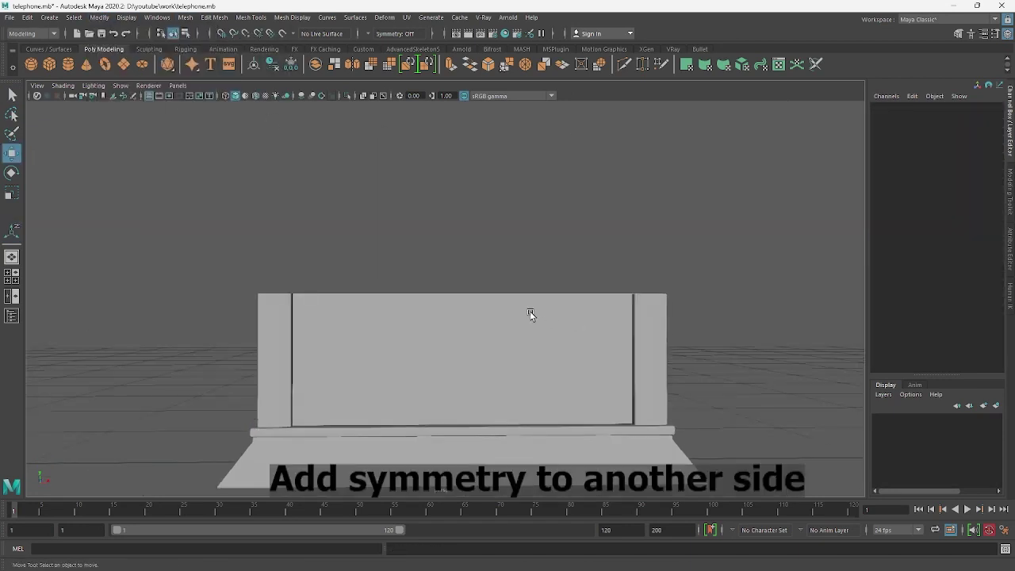
{"action": "scroll", "coordinate": [528, 335], "scroll_direction": "down", "scroll_amount": 5}
Try raising the top slab above the body, undo it, and clear the selection.
{"action": "left_click", "coordinate": [437, 264]}
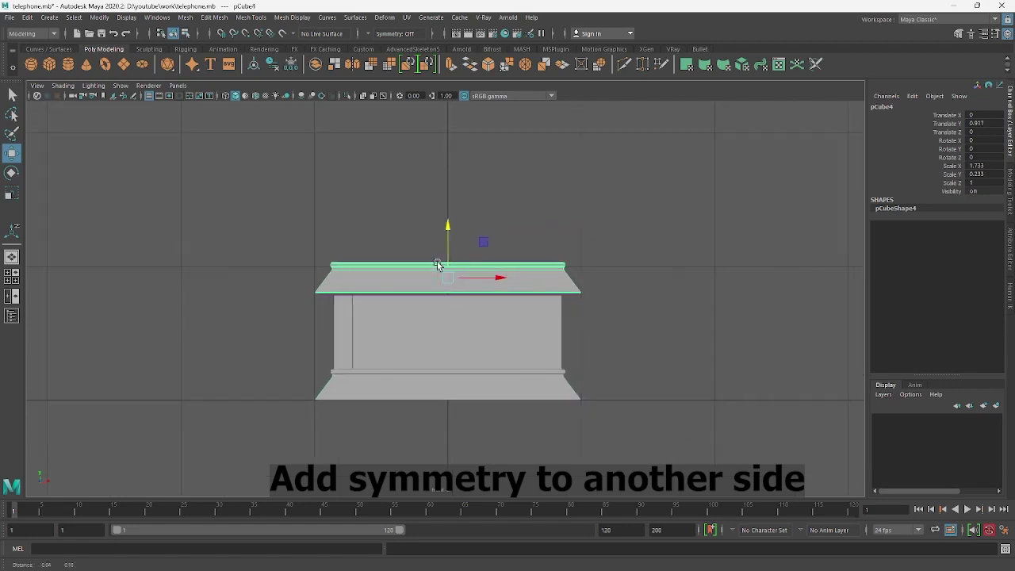
{"action": "scroll", "coordinate": [440, 257], "scroll_direction": "up", "scroll_amount": 2}
{"action": "left_click_drag", "start_coordinate": [447, 252], "coordinate": [447, 245]}
{"action": "key", "text": "ctrl+z"}
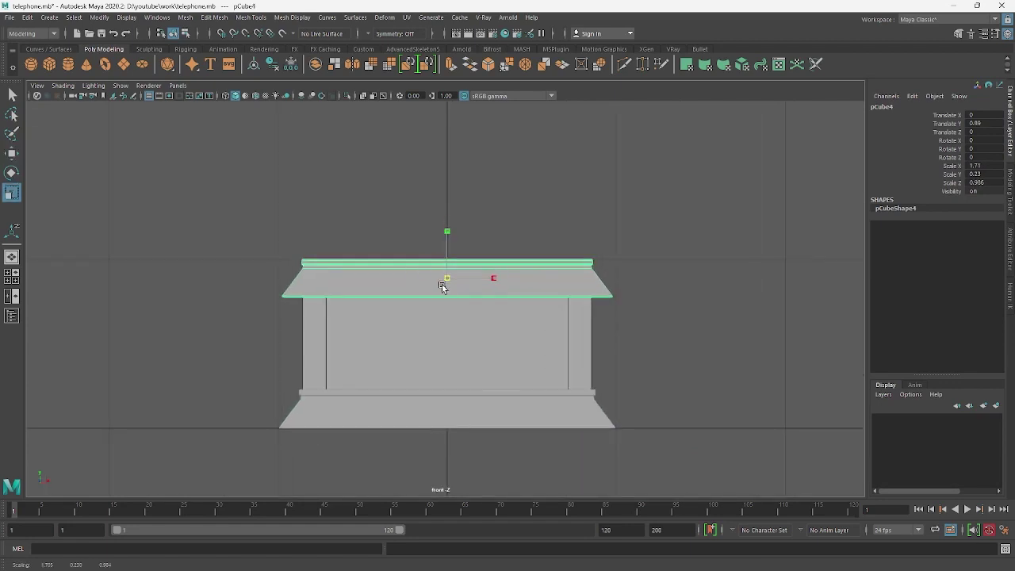
{"action": "key", "text": "ctrl+z"}
{"action": "key", "text": "ctrl+z"}
{"action": "key", "text": "ctrl+z"}
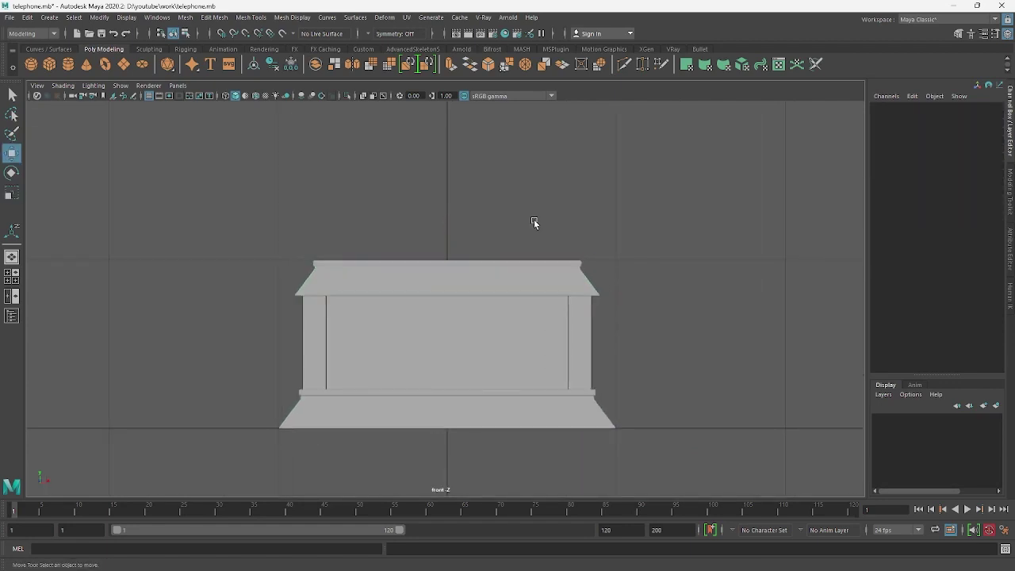
{"action": "scroll", "coordinate": [465, 263], "scroll_direction": "up", "scroll_amount": 1}
{"action": "left_click", "coordinate": [455, 272]}
{"action": "left_click", "coordinate": [509, 238]}
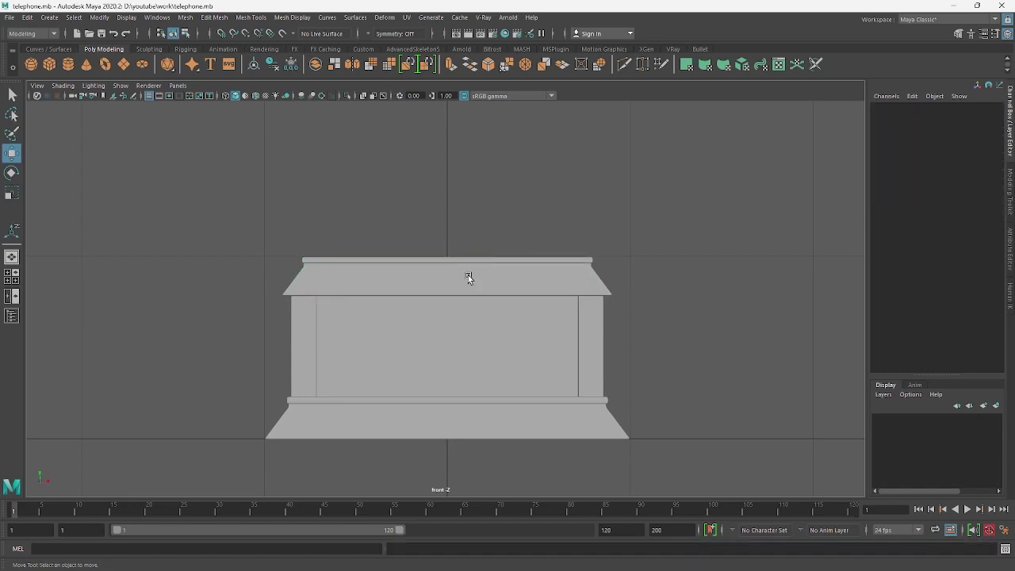
Create a polygon cylinder rotated 90 in X and scale it to about a third.
{"action": "left_click", "coordinate": [68, 65]}
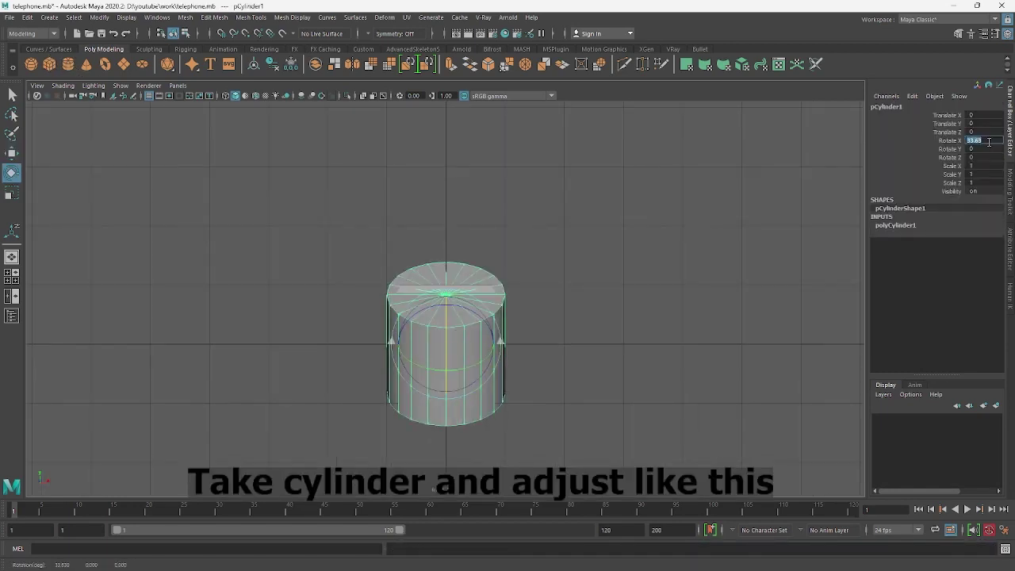
{"action": "type", "text": "90"}
{"action": "key", "text": "Return"}
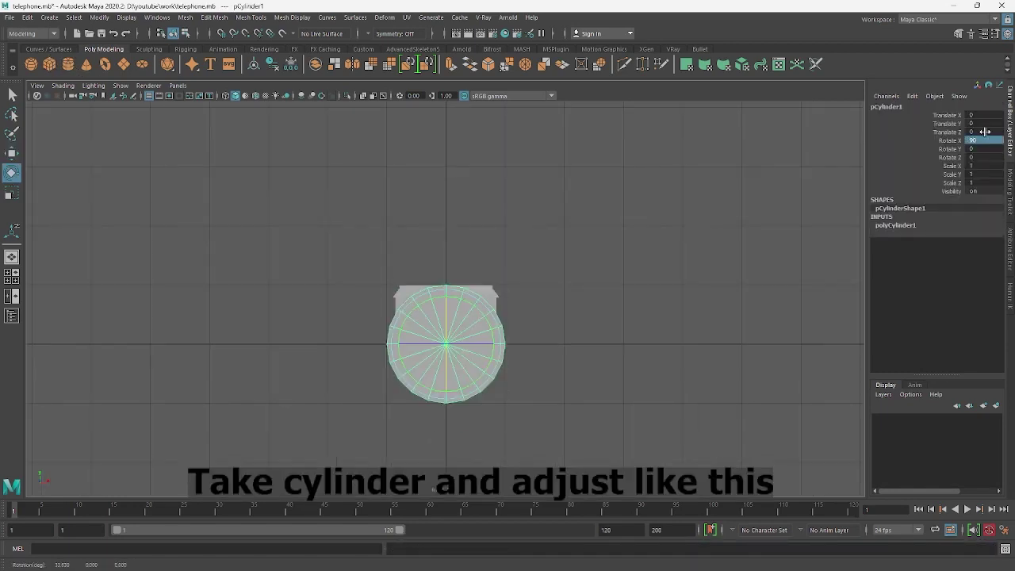
{"action": "left_click", "coordinate": [914, 226]}
{"action": "key", "text": "w"}
{"action": "key", "text": "r"}
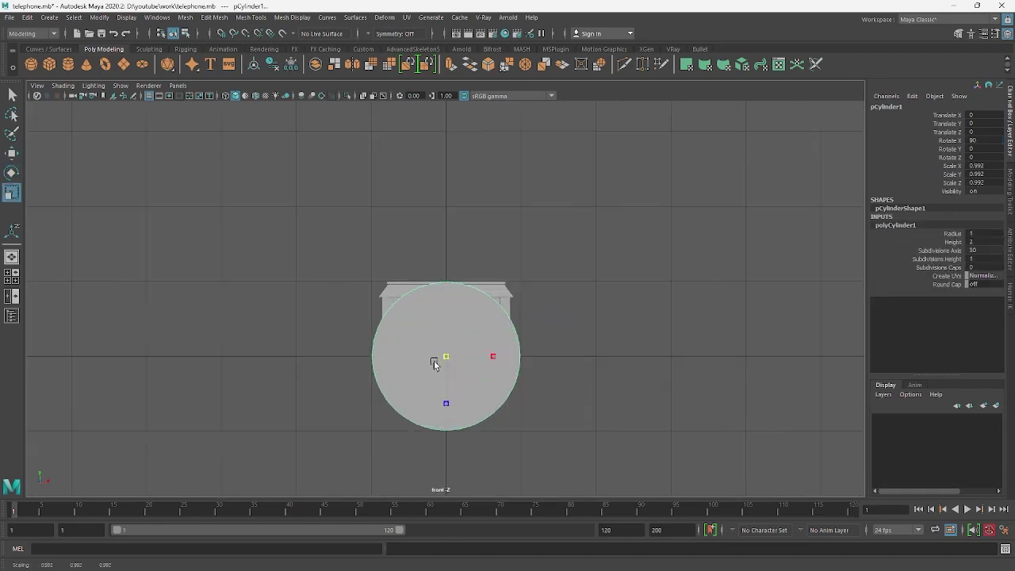
{"action": "scroll", "coordinate": [447, 373], "scroll_direction": "up", "scroll_amount": 2}
{"action": "mouse_move", "coordinate": [435, 357]}
{"action": "left_mouse_down"}
{"action": "mouse_move", "coordinate": [420, 360]}
{"action": "mouse_move", "coordinate": [449, 298]}
{"action": "left_mouse_up"}
{"action": "key", "text": "w"}
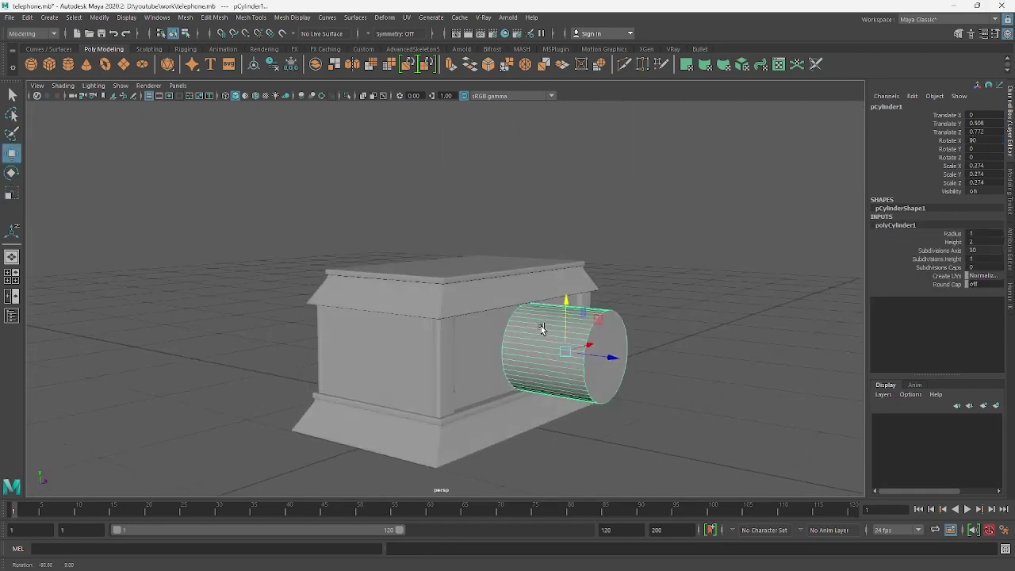
Bevel the dial's outer front ring with 2 segments.
{"action": "left_click_drag", "start_coordinate": [616, 344], "coordinate": [512, 351], "text": "alt"}
{"action": "right_click_drag", "start_coordinate": [257, 269], "coordinate": [214, 272]}
{"action": "left_click_drag", "start_coordinate": [213, 272], "coordinate": [227, 340], "text": "alt"}
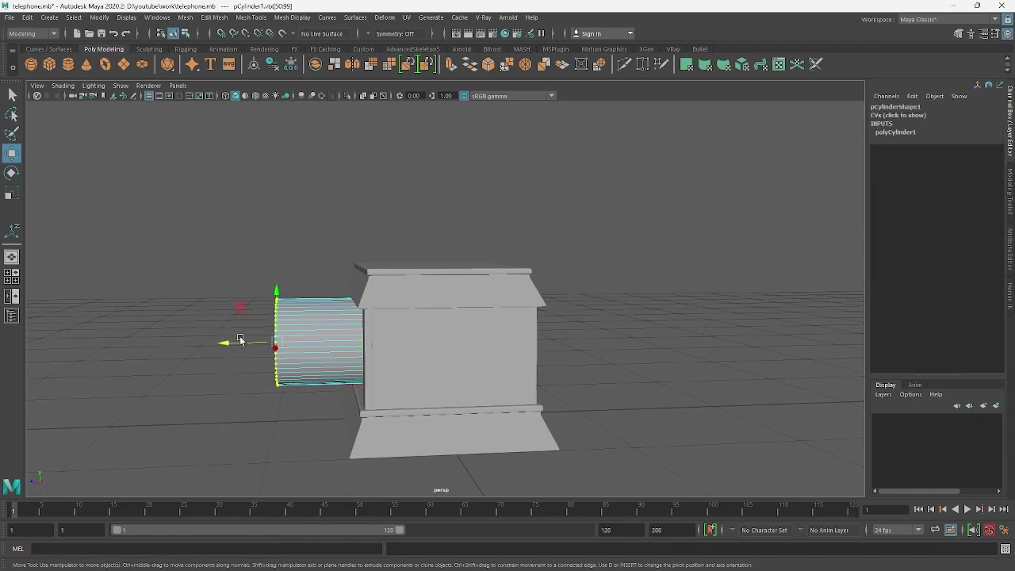
{"action": "mouse_move", "coordinate": [246, 285]}
{"action": "left_mouse_down"}
{"action": "mouse_move", "coordinate": [306, 344]}
{"action": "mouse_move", "coordinate": [440, 354]}
{"action": "mouse_move", "coordinate": [341, 353]}
{"action": "left_mouse_up"}
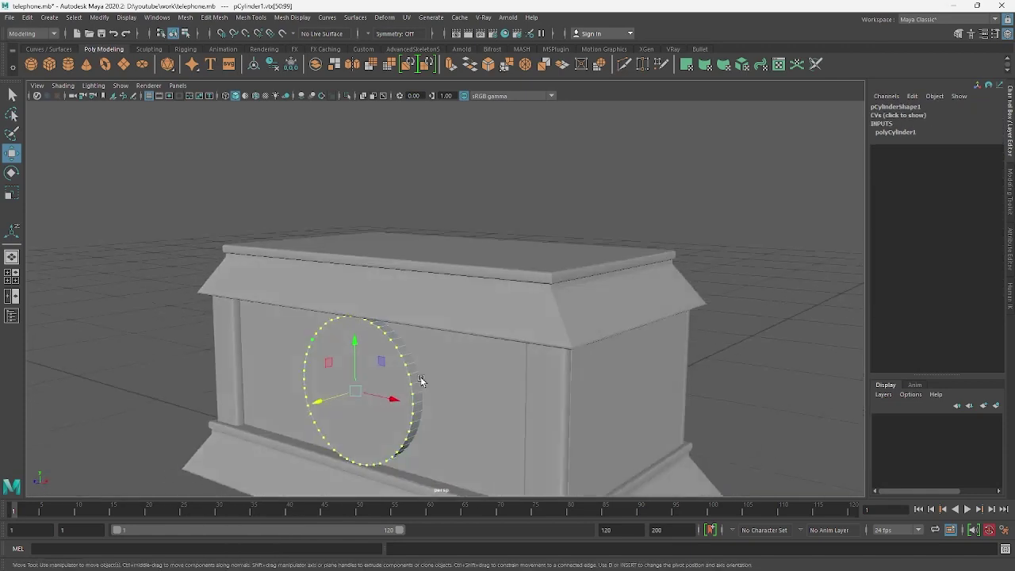
{"action": "right_click_drag", "start_coordinate": [198, 230], "coordinate": [226, 250], "text": "shift"}
{"action": "left_click_drag", "start_coordinate": [779, 127], "coordinate": [784, 125]}
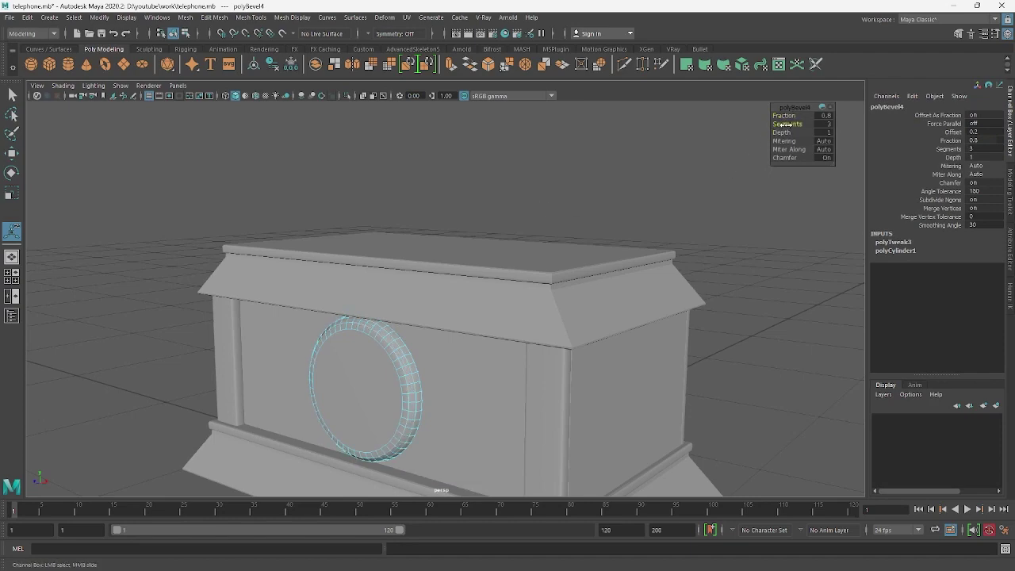
{"action": "left_click", "coordinate": [543, 154]}
Duplicate the dial into a small centre disc and position it on the dial.
{"action": "left_click", "coordinate": [447, 350]}
{"action": "key", "text": "r"}
{"action": "key", "text": "ctrl+d"}
{"action": "mouse_move", "coordinate": [447, 353]}
{"action": "left_mouse_down"}
{"action": "mouse_move", "coordinate": [420, 375]}
{"action": "mouse_move", "coordinate": [333, 401]}
{"action": "mouse_move", "coordinate": [311, 419]}
{"action": "left_mouse_up"}
{"action": "key", "text": "space"}
{"action": "key", "text": "w"}
{"action": "key", "text": "r"}
{"action": "key", "text": "w"}
{"action": "key", "text": "space"}
{"action": "mouse_move", "coordinate": [378, 426]}
{"action": "left_mouse_down"}
{"action": "mouse_move", "coordinate": [487, 292]}
{"action": "mouse_move", "coordinate": [430, 220]}
{"action": "left_mouse_up"}
Duplicate the disc into small finger holes positioned around the dial.
{"action": "key", "text": "ctrl+d"}
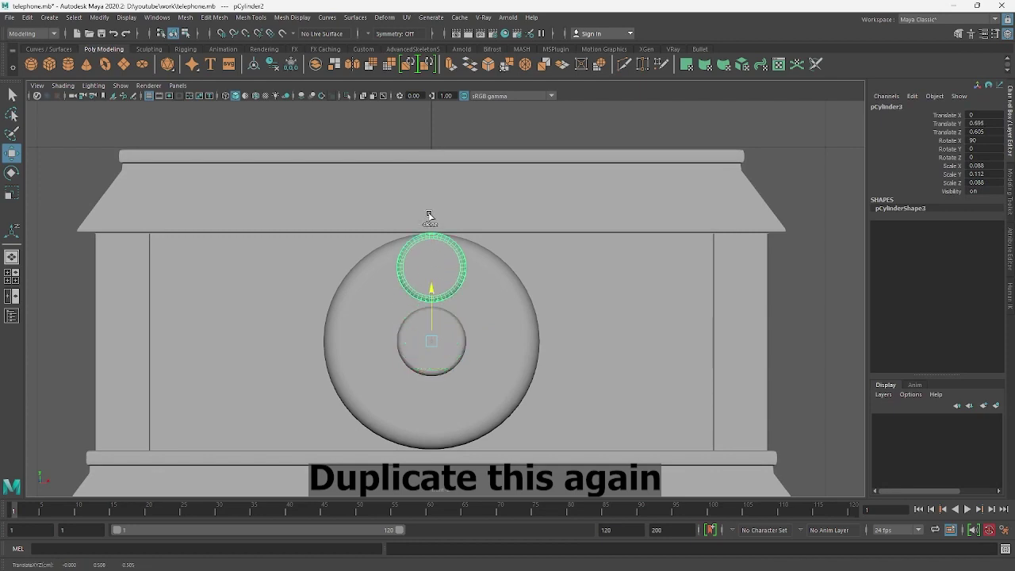
{"action": "key", "text": "r"}
{"action": "mouse_move", "coordinate": [430, 270]}
{"action": "left_mouse_down"}
{"action": "mouse_move", "coordinate": [408, 290]}
{"action": "mouse_move", "coordinate": [430, 266]}
{"action": "mouse_move", "coordinate": [430, 242]}
{"action": "left_mouse_up"}
{"action": "key", "text": "w"}
{"action": "key", "text": "r"}
{"action": "key", "text": "w"}
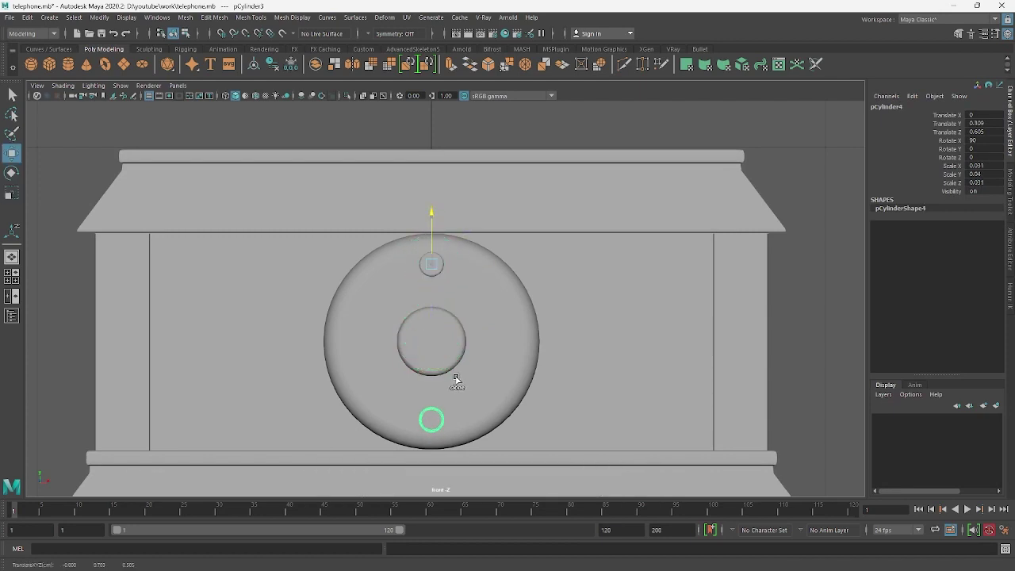
{"action": "key", "text": "ctrl+d"}
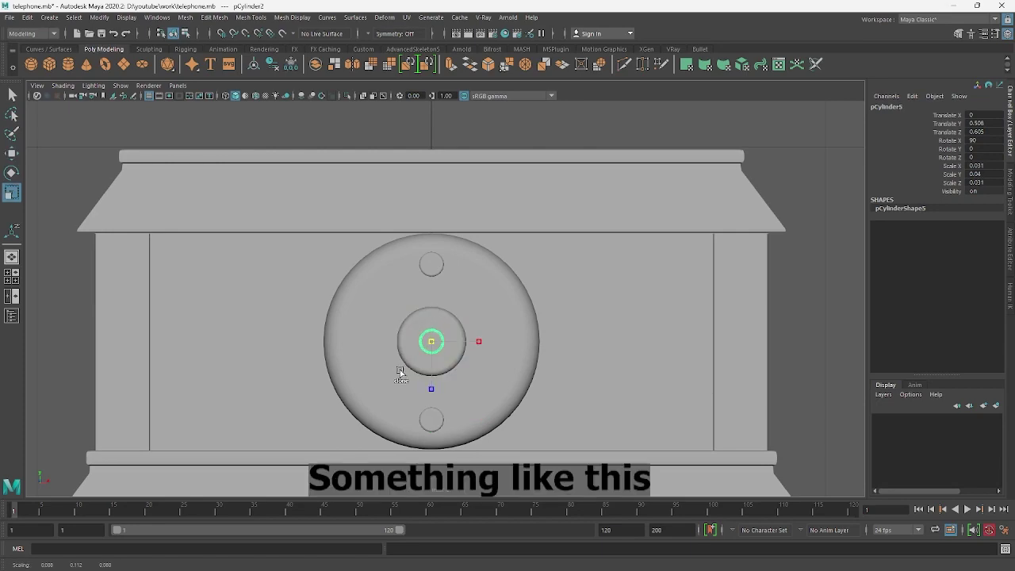
{"action": "mouse_move", "coordinate": [460, 342]}
{"action": "left_mouse_down"}
{"action": "mouse_move", "coordinate": [386, 352]}
{"action": "mouse_move", "coordinate": [333, 407]}
{"action": "left_mouse_up"}
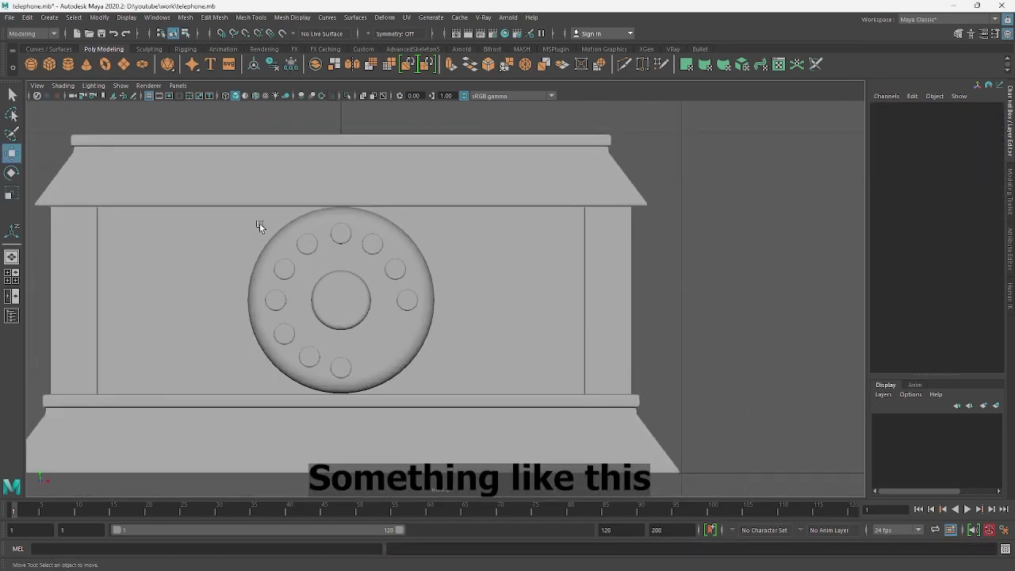
Create a polygon plane and start cutting new edges into it.
{"action": "left_click", "coordinate": [123, 64]}
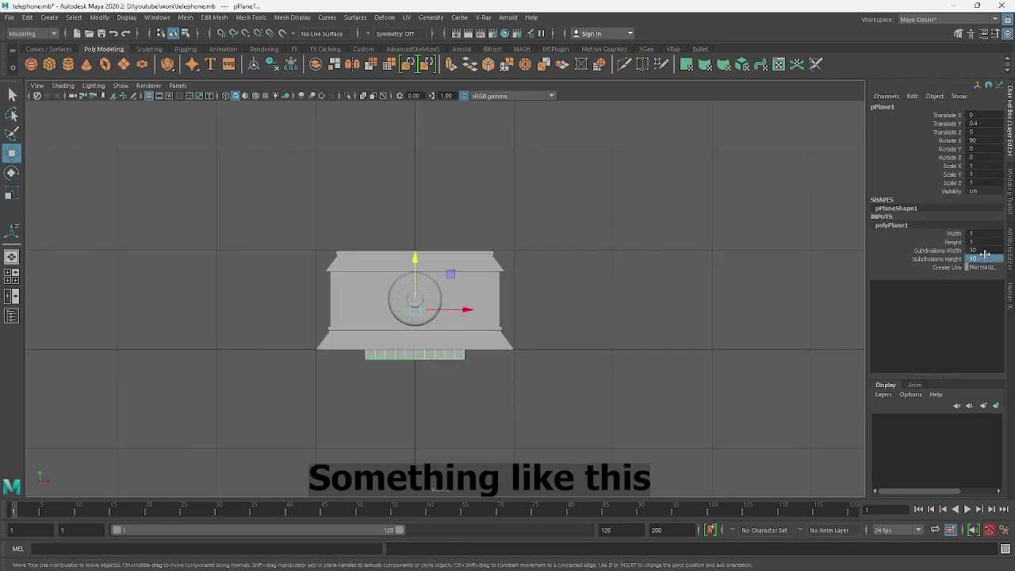
{"action": "key", "text": "y"}
{"action": "left_click", "coordinate": [261, 436]}
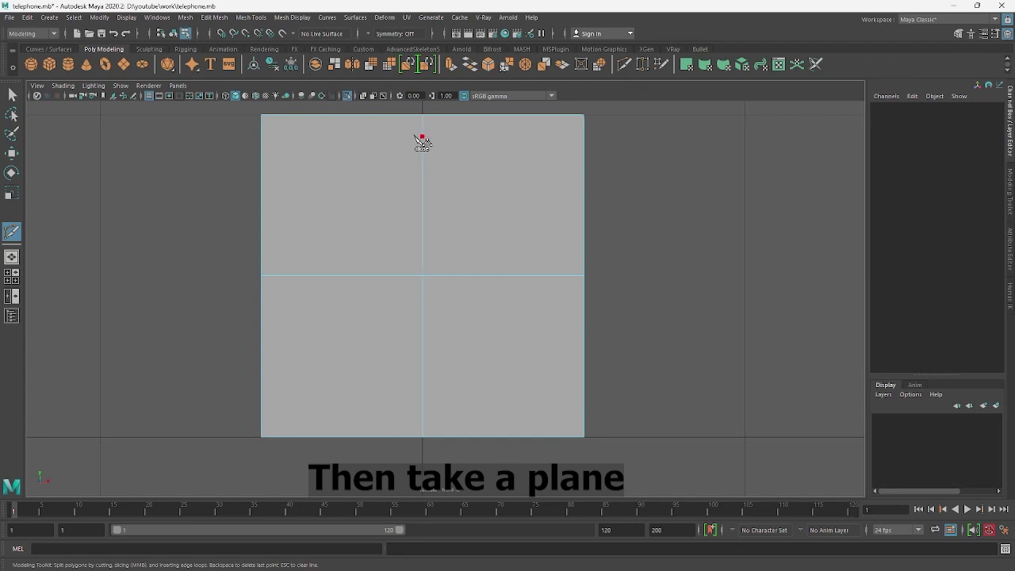
Multi-Cut the first curved hook edge down the plane, then pull down and chamfer the bottom vertex.
{"action": "left_click", "coordinate": [422, 137]}
{"action": "left_click", "coordinate": [409, 137]}
{"action": "left_click", "coordinate": [393, 147]}
{"action": "left_click", "coordinate": [382, 182]}
{"action": "left_click", "coordinate": [397, 235]}
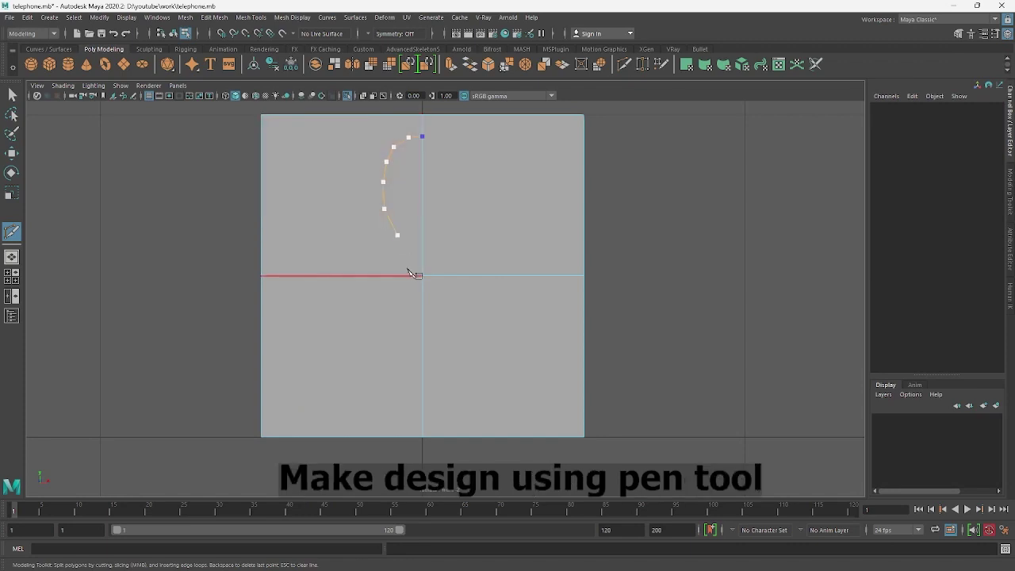
{"action": "left_click", "coordinate": [403, 259]}
{"action": "left_click", "coordinate": [404, 276]}
{"action": "left_click", "coordinate": [404, 320]}
{"action": "left_click", "coordinate": [396, 350]}
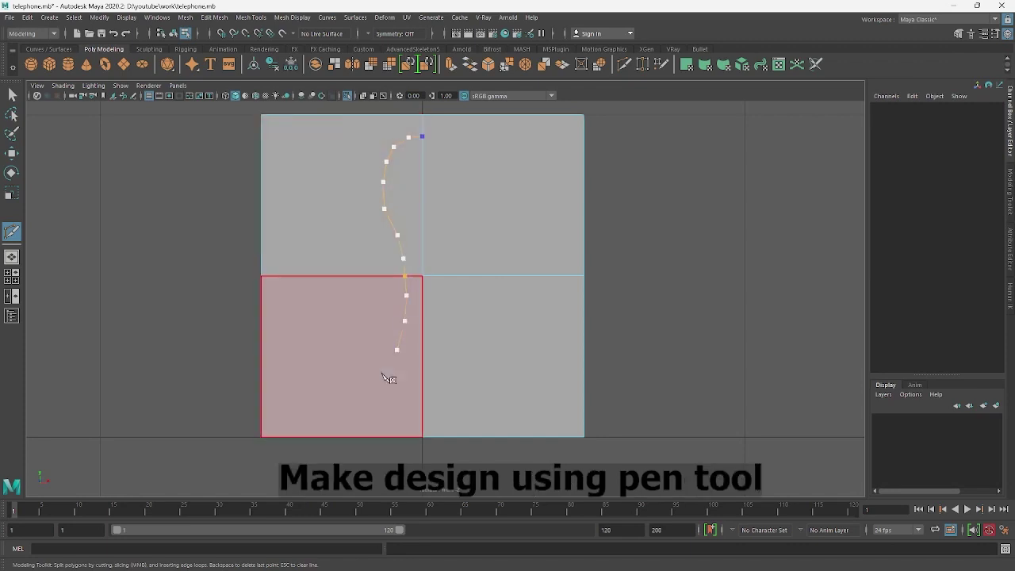
{"action": "left_click", "coordinate": [367, 436]}
{"action": "key", "text": "Return"}
{"action": "key", "text": "w"}
{"action": "left_click_drag", "start_coordinate": [421, 437], "coordinate": [422, 451]}
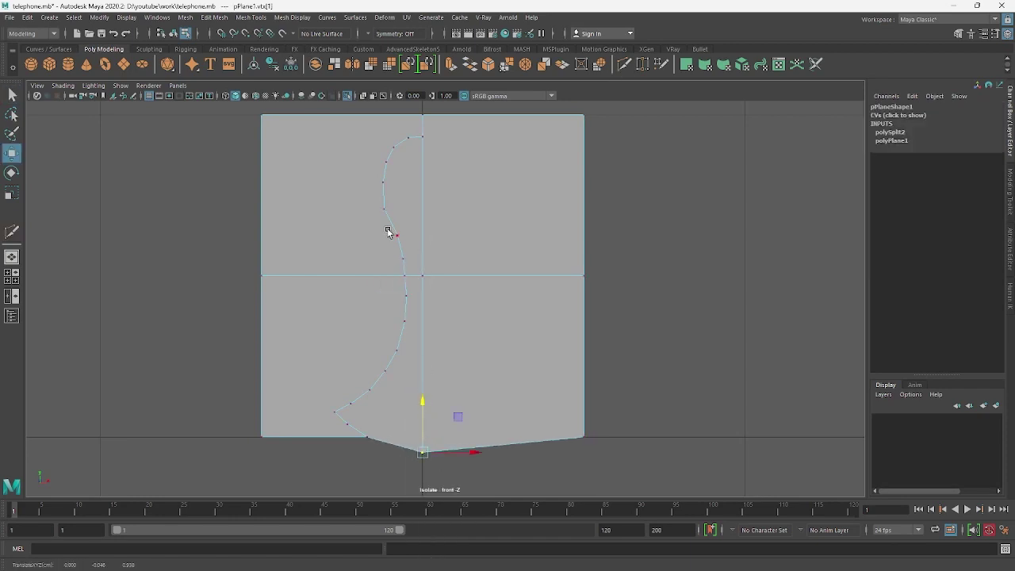
{"action": "left_click", "coordinate": [491, 65]}
Multi-Cut the second curved hook edge from top to bottom of the plane.
{"action": "key", "text": "y"}
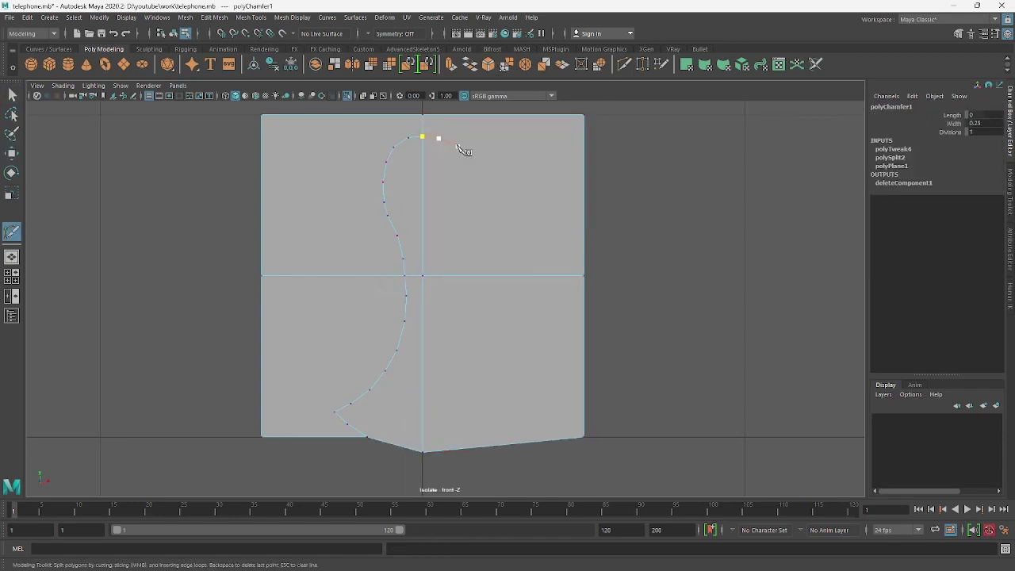
{"action": "left_click", "coordinate": [455, 144]}
{"action": "left_click", "coordinate": [464, 156]}
{"action": "left_click", "coordinate": [464, 168]}
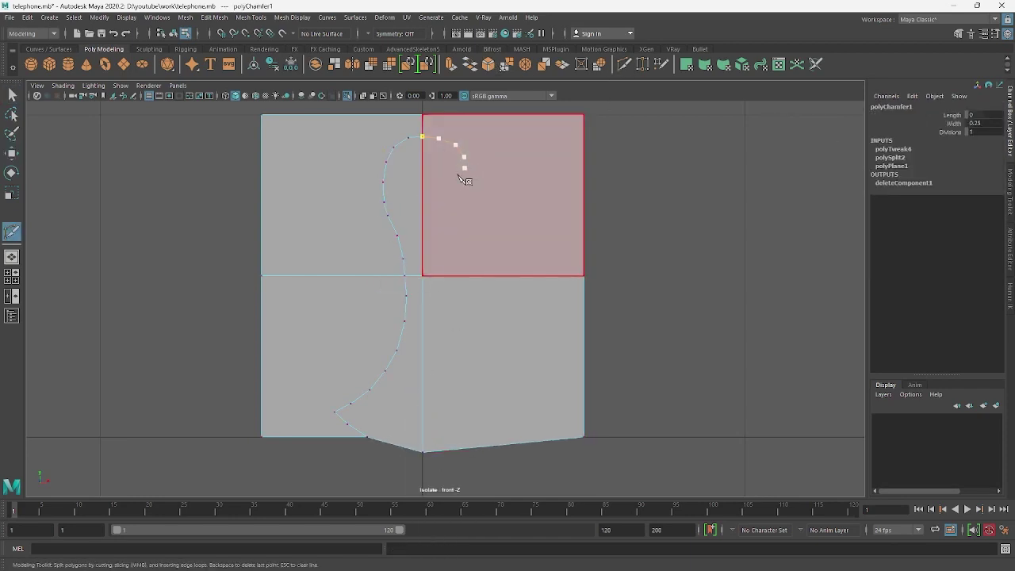
{"action": "left_click", "coordinate": [484, 224]}
{"action": "left_click", "coordinate": [517, 258]}
{"action": "left_click", "coordinate": [527, 276]}
{"action": "left_click", "coordinate": [533, 316]}
{"action": "left_click", "coordinate": [530, 341]}
{"action": "left_click", "coordinate": [522, 381]}
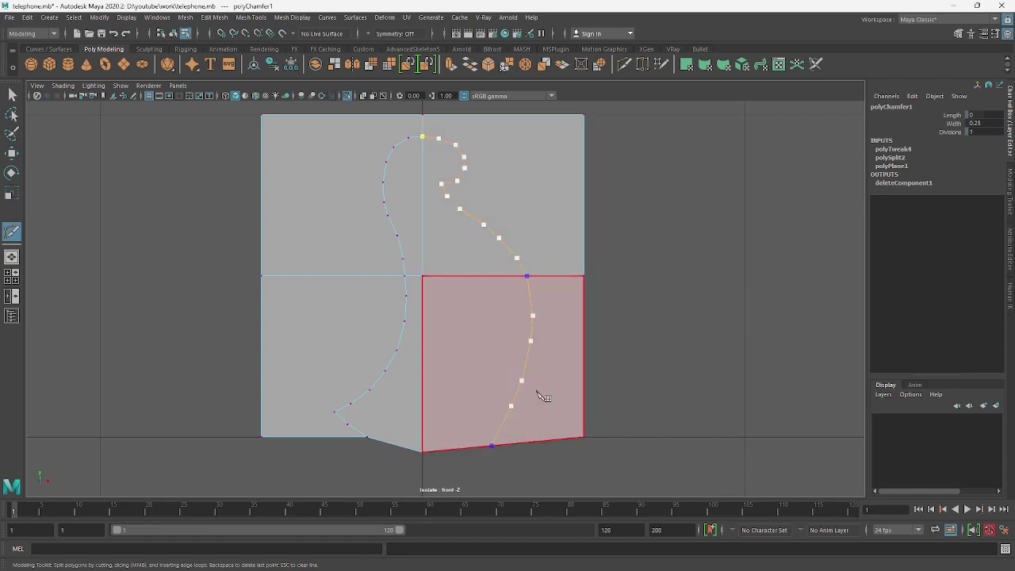
{"action": "key", "text": "Return"}
Delete the unused faces around the hook and extrude the outline into a thick shape.
{"action": "key", "text": "Delete"}
{"action": "right_click_drag", "start_coordinate": [410, 235], "coordinate": [417, 208]}
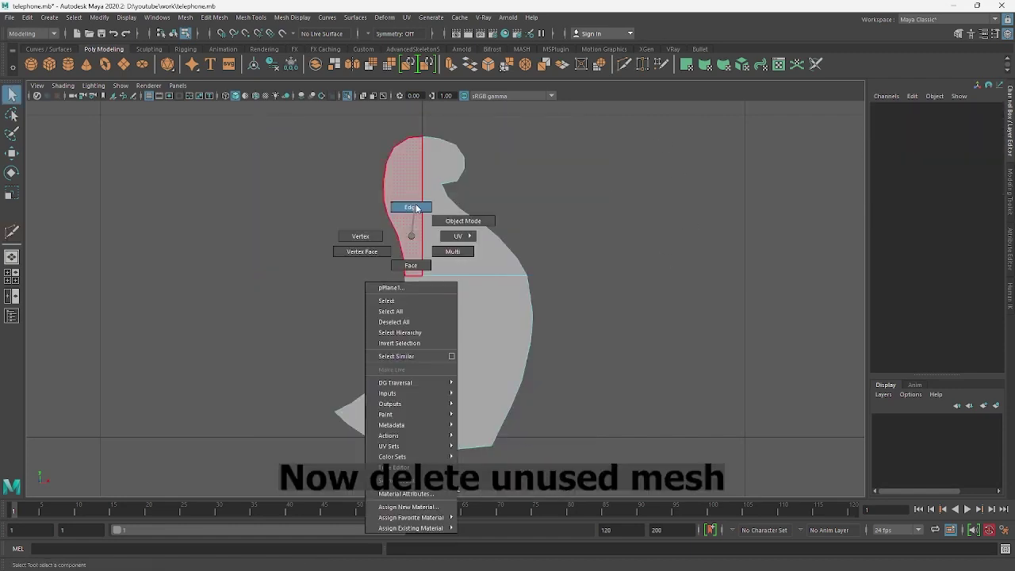
{"action": "right_click_drag", "start_coordinate": [443, 269], "coordinate": [403, 293]}
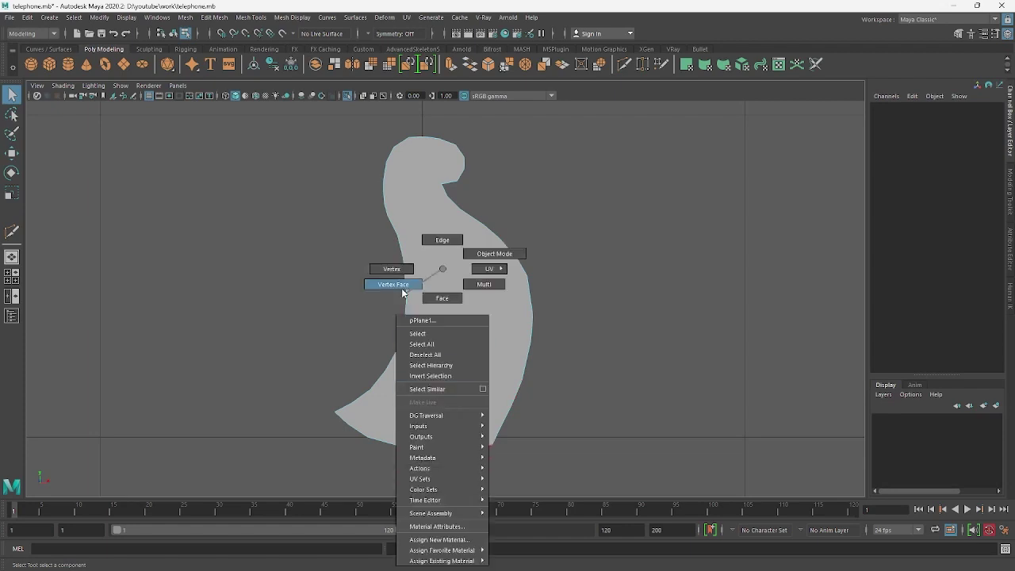
{"action": "left_click", "coordinate": [486, 63]}
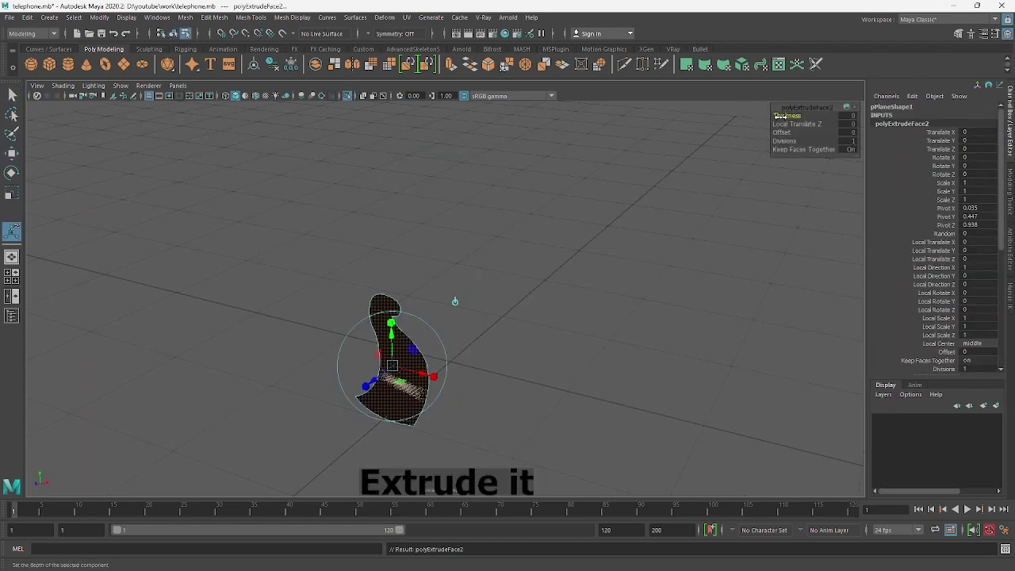
{"action": "key", "text": "w"}
{"action": "mouse_move", "coordinate": [604, 297]}
{"action": "left_mouse_down", "text": "alt"}
{"action": "mouse_move", "coordinate": [521, 278]}
{"action": "mouse_move", "coordinate": [635, 278]}
{"action": "left_mouse_up", "text": "alt"}
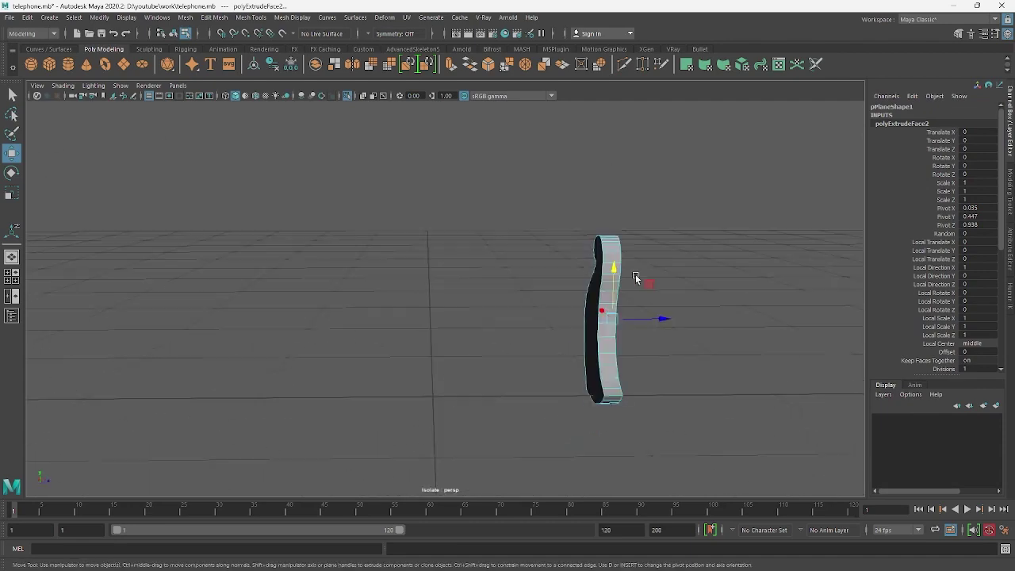
Bevel the hook's edges with a Fraction of 0.8.
{"action": "left_click", "coordinate": [470, 63]}
{"action": "mouse_move", "coordinate": [719, 230]}
{"action": "left_mouse_down", "text": "alt"}
{"action": "mouse_move", "coordinate": [826, 119]}
{"action": "mouse_move", "coordinate": [801, 125]}
{"action": "left_mouse_up", "text": "alt"}
{"action": "type", "text": "0.8"}
{"action": "key", "text": "Return"}
{"action": "left_click", "coordinate": [824, 124]}
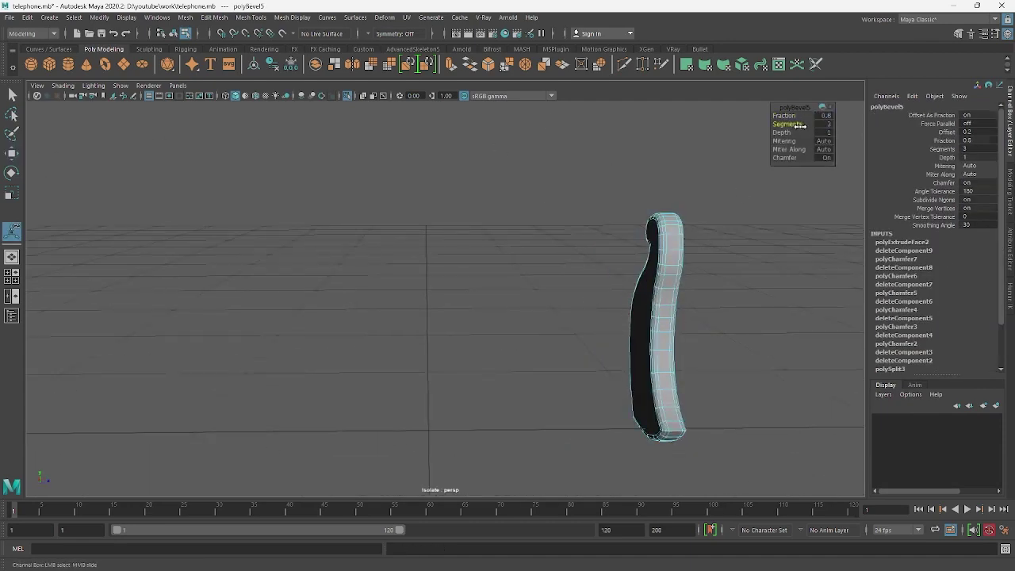
Return to object mode and shrink the hook to fit the dial.
{"action": "right_click_drag", "start_coordinate": [668, 230], "coordinate": [719, 186]}
{"action": "mouse_move", "coordinate": [673, 237]}
{"action": "left_mouse_down", "text": "alt"}
{"action": "mouse_move", "coordinate": [543, 317]}
{"action": "mouse_move", "coordinate": [513, 318]}
{"action": "left_mouse_up", "text": "alt"}
{"action": "key", "text": "w"}
{"action": "key", "text": "ctrl+1"}
{"action": "key", "text": "r"}
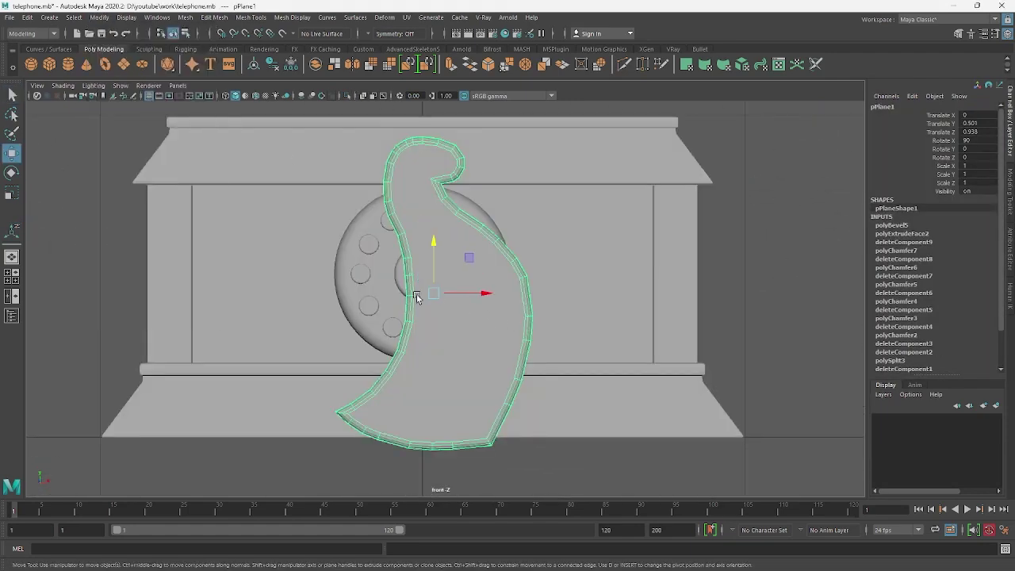
{"action": "left_click_drag", "start_coordinate": [419, 290], "coordinate": [281, 373]}
{"action": "scroll", "coordinate": [385, 344], "scroll_direction": "up", "scroll_amount": 3}
{"action": "scroll", "coordinate": [403, 357], "scroll_direction": "up", "scroll_amount": 3}
Set the hook's Rotate Z to 45 and move it to the dial's lower right.
{"action": "key", "text": "e"}
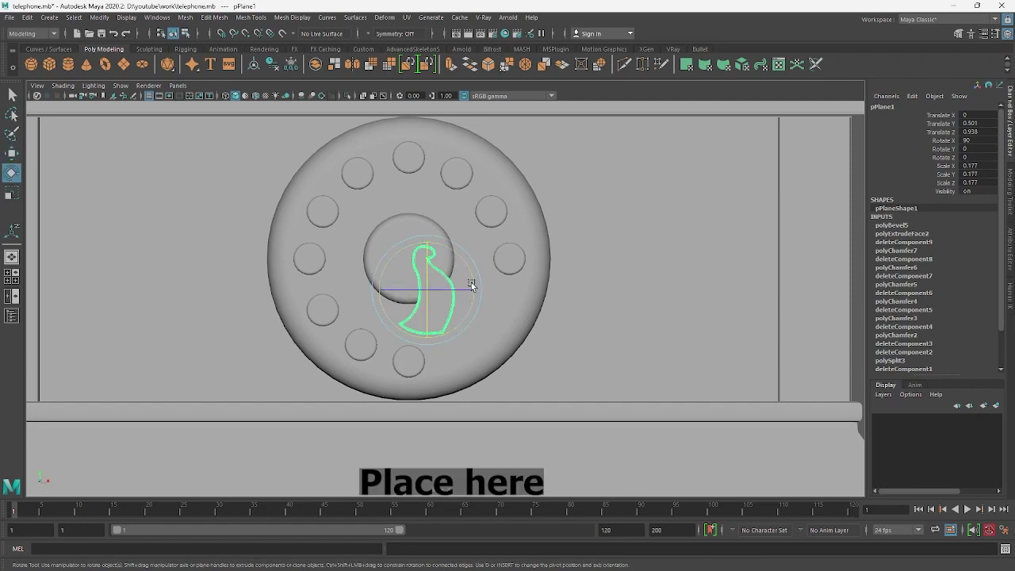
{"action": "left_click_drag", "start_coordinate": [471, 282], "coordinate": [447, 228]}
{"action": "double_click", "coordinate": [979, 157]}
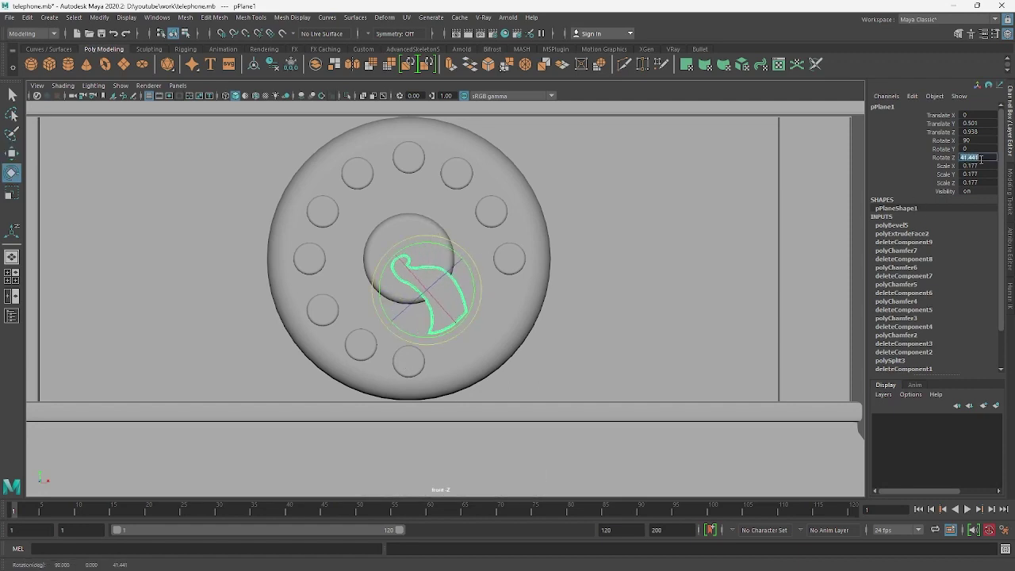
{"action": "key", "text": "Return"}
{"action": "key", "text": "w"}
{"action": "mouse_move", "coordinate": [463, 289]}
{"action": "left_mouse_down"}
{"action": "mouse_move", "coordinate": [499, 287]}
{"action": "mouse_move", "coordinate": [470, 292]}
{"action": "left_mouse_up"}
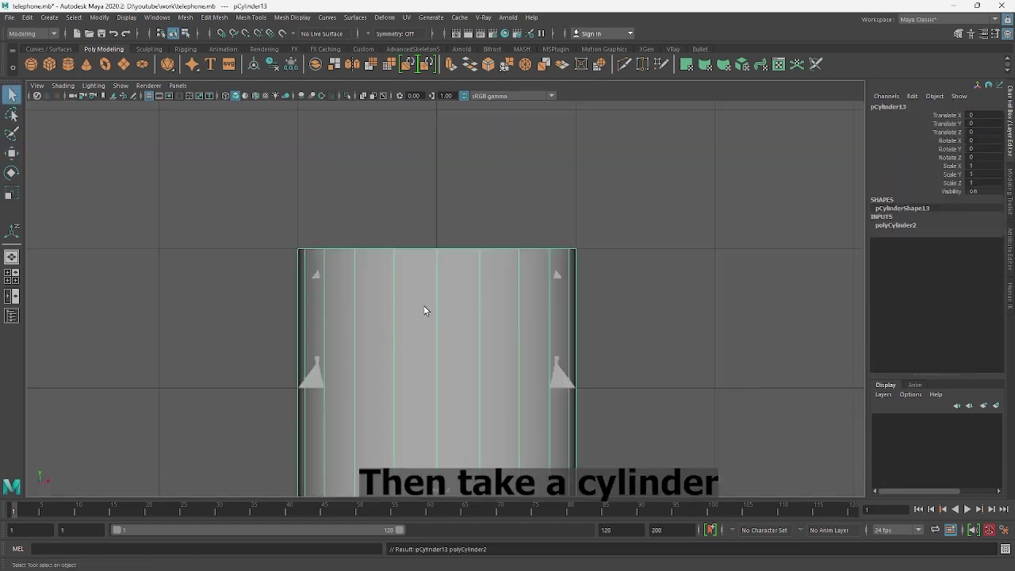
Shrink the new cylinder to about half size and place it on top of the base.
{"action": "key", "text": "w"}
{"action": "left_click_drag", "start_coordinate": [435, 380], "coordinate": [462, 191]}
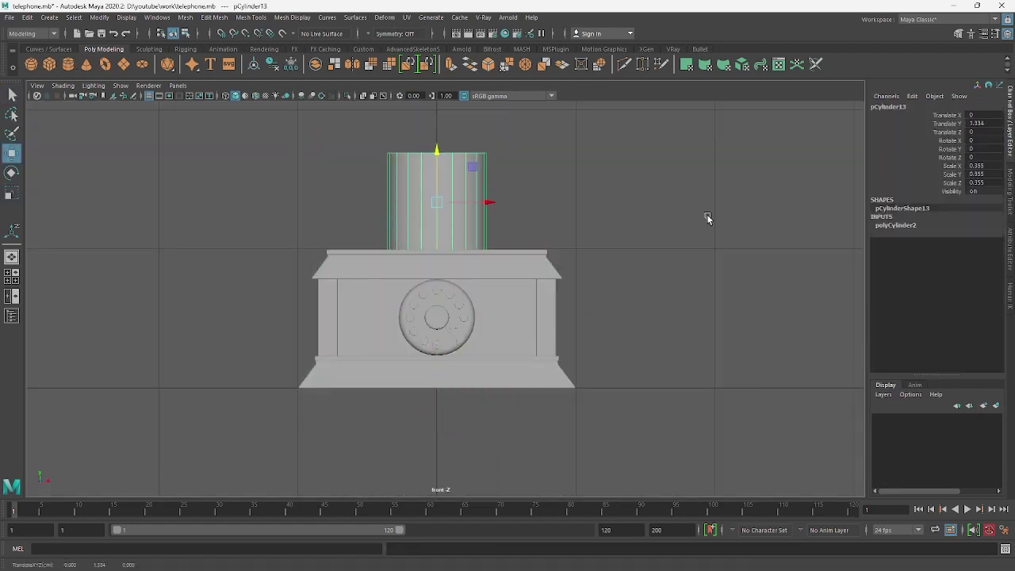
{"action": "left_click", "coordinate": [895, 225]}
{"action": "scroll", "coordinate": [496, 227], "scroll_direction": "up", "scroll_amount": 3}
{"action": "key", "text": "r"}
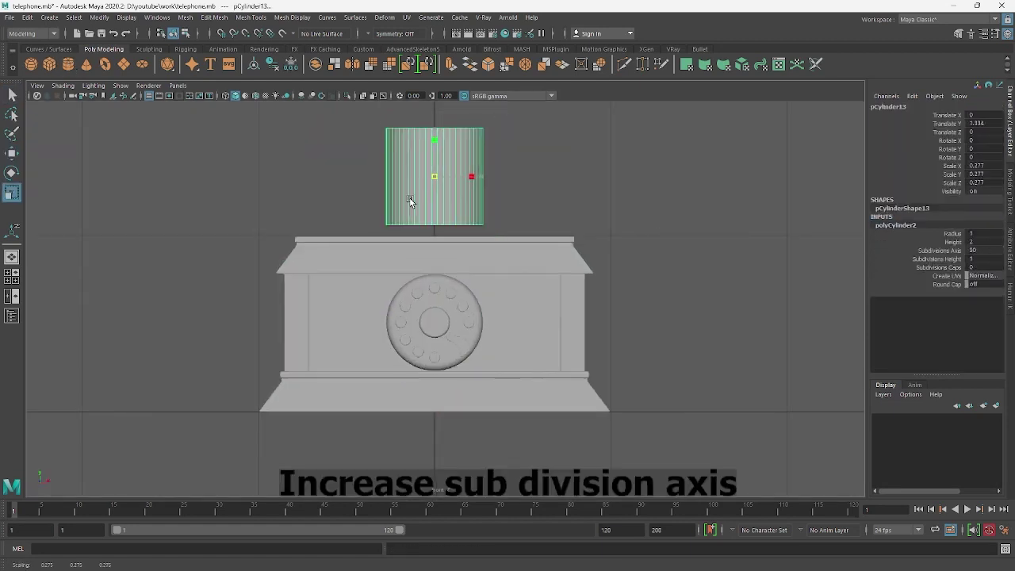
{"action": "left_click_drag", "start_coordinate": [410, 199], "coordinate": [435, 181]}
{"action": "key", "text": "w"}
{"action": "middle_click_drag", "start_coordinate": [435, 186], "coordinate": [449, 295], "text": "alt"}
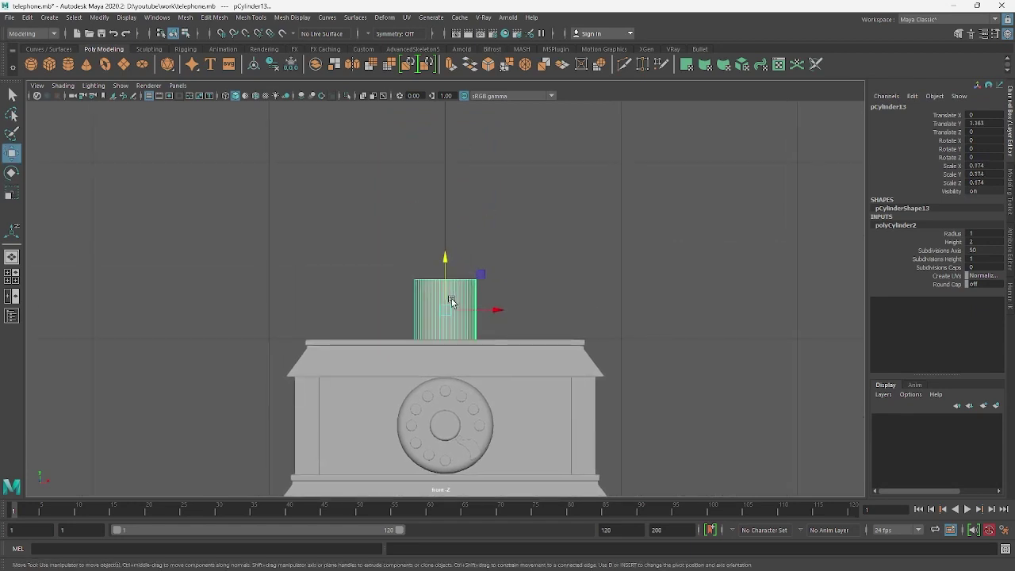
Taper the cylinder into a cone by pinching its top ring and widening its bottom ring.
{"action": "right_click_drag", "start_coordinate": [447, 297], "coordinate": [443, 267]}
{"action": "key", "text": "r"}
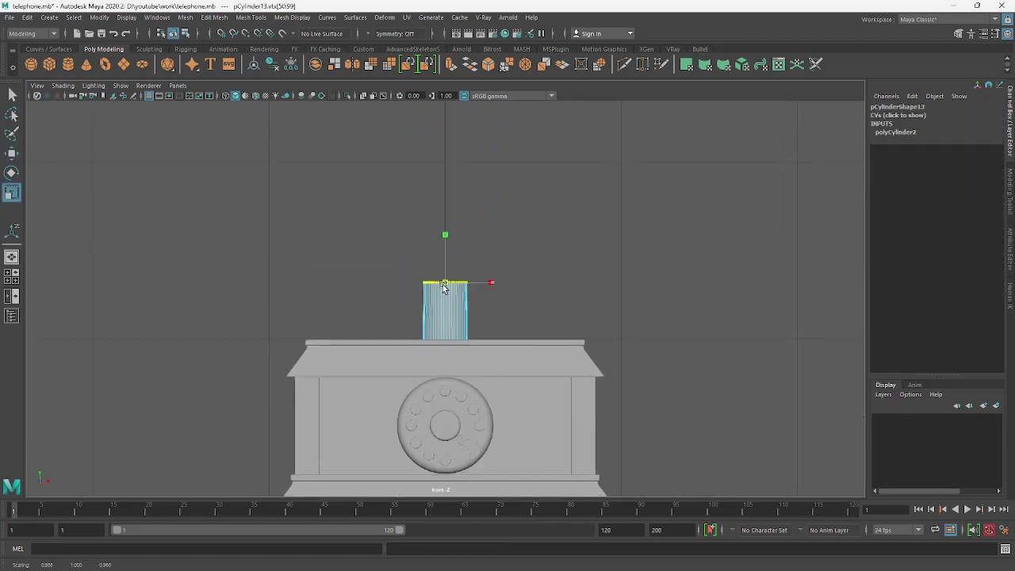
{"action": "left_click_drag", "start_coordinate": [444, 285], "coordinate": [428, 287]}
{"action": "mouse_move", "coordinate": [500, 352]}
{"action": "left_mouse_down"}
{"action": "mouse_move", "coordinate": [392, 333]}
{"action": "mouse_move", "coordinate": [459, 340]}
{"action": "left_mouse_up"}
{"action": "key", "text": "w"}
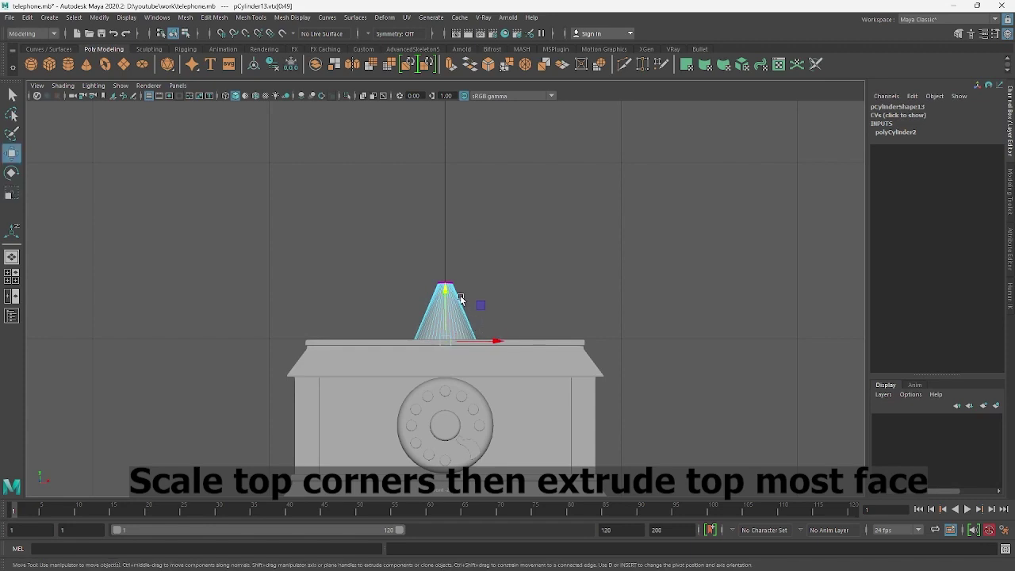
Extrude the cone's top face twice, pulling it up into a tall column.
{"action": "right_click_drag", "start_coordinate": [484, 238], "coordinate": [438, 314]}
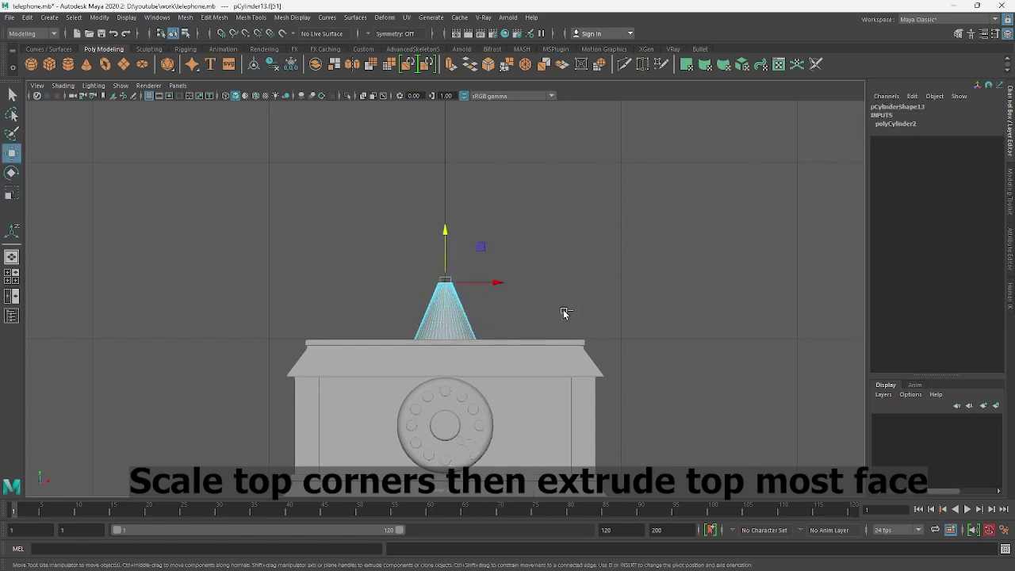
{"action": "key", "text": "ctrl+e"}
{"action": "middle_click_drag", "start_coordinate": [507, 217], "coordinate": [516, 204]}
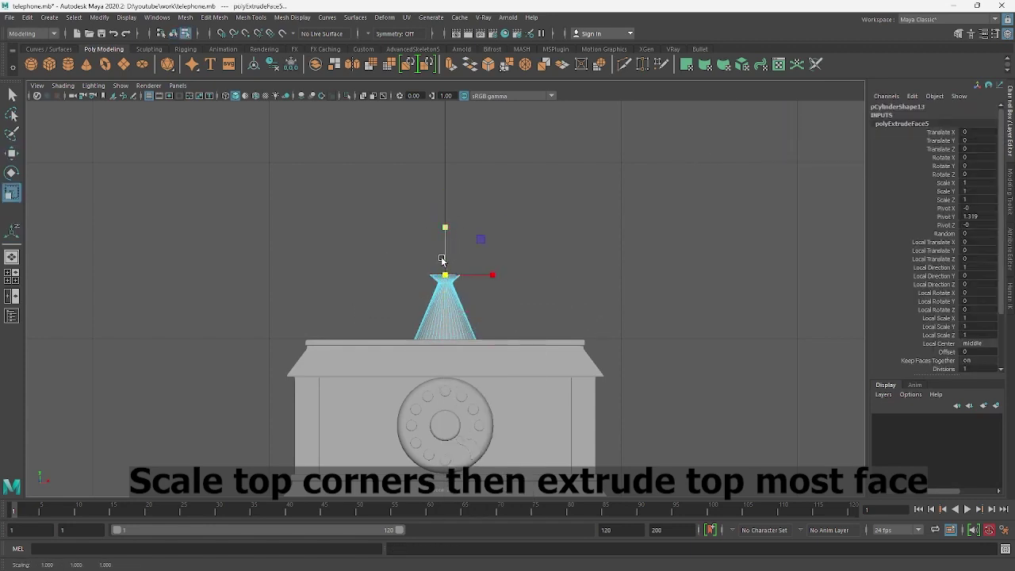
{"action": "key", "text": "w"}
{"action": "scroll", "coordinate": [448, 246], "scroll_direction": "up", "scroll_amount": 2}
{"action": "key", "text": "ctrl+e"}
{"action": "mouse_move", "coordinate": [455, 252]}
{"action": "middle_mouse_down"}
{"action": "mouse_move", "coordinate": [455, 179]}
{"action": "mouse_move", "coordinate": [455, 209]}
{"action": "mouse_move", "coordinate": [432, 238]}
{"action": "mouse_move", "coordinate": [442, 218]}
{"action": "middle_mouse_up"}
Bevel the edge ring at the bulb's widest point with Ctrl+B.
{"action": "key", "text": "r"}
{"action": "scroll", "coordinate": [443, 218], "scroll_direction": "up", "scroll_amount": 3}
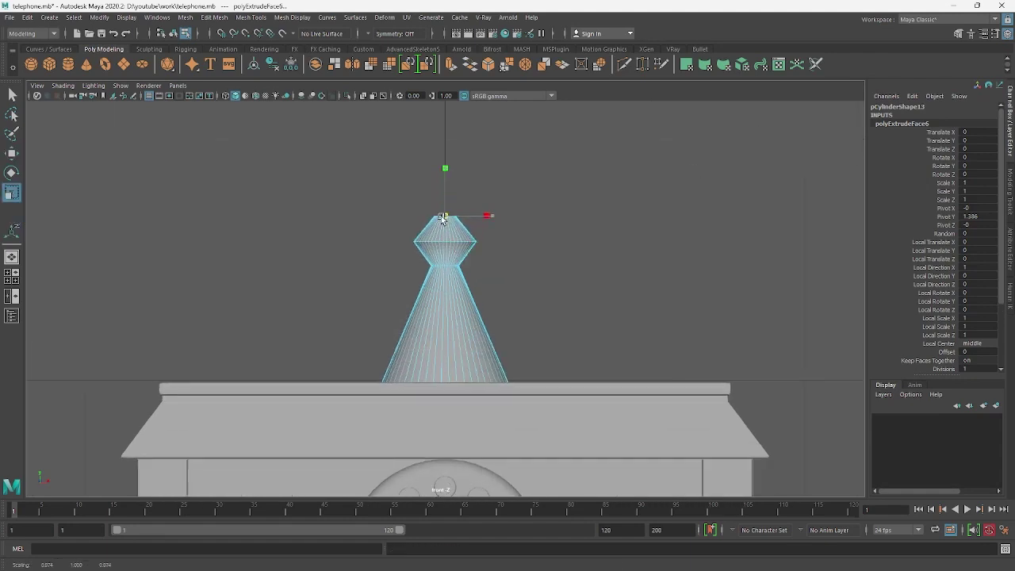
{"action": "key", "text": "w"}
{"action": "key", "text": "ctrl+z"}
{"action": "scroll", "coordinate": [449, 241], "scroll_direction": "up", "scroll_amount": 2}
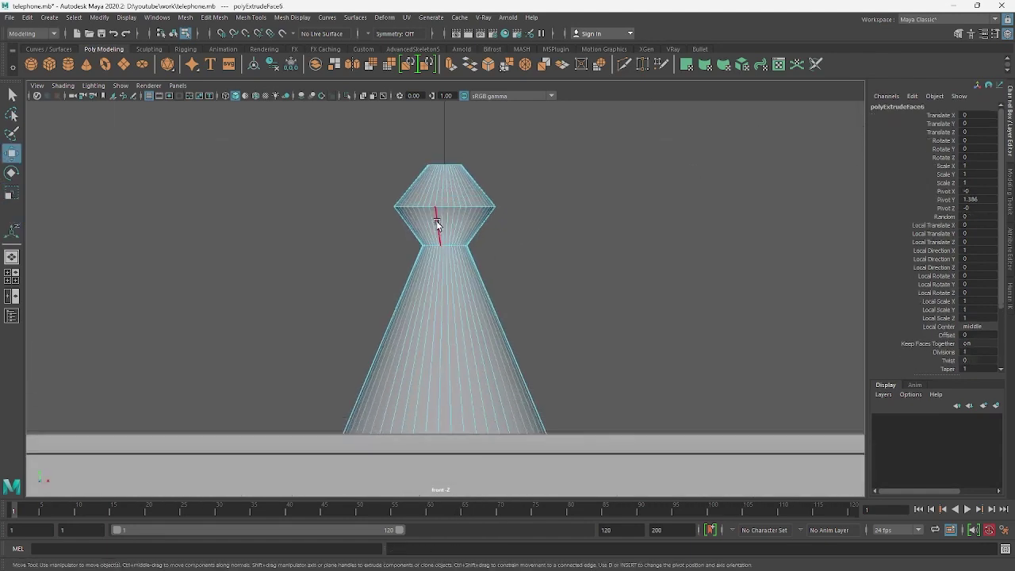
{"action": "left_click", "coordinate": [436, 220]}
{"action": "key", "text": "r"}
{"action": "key", "text": "ctrl+b"}
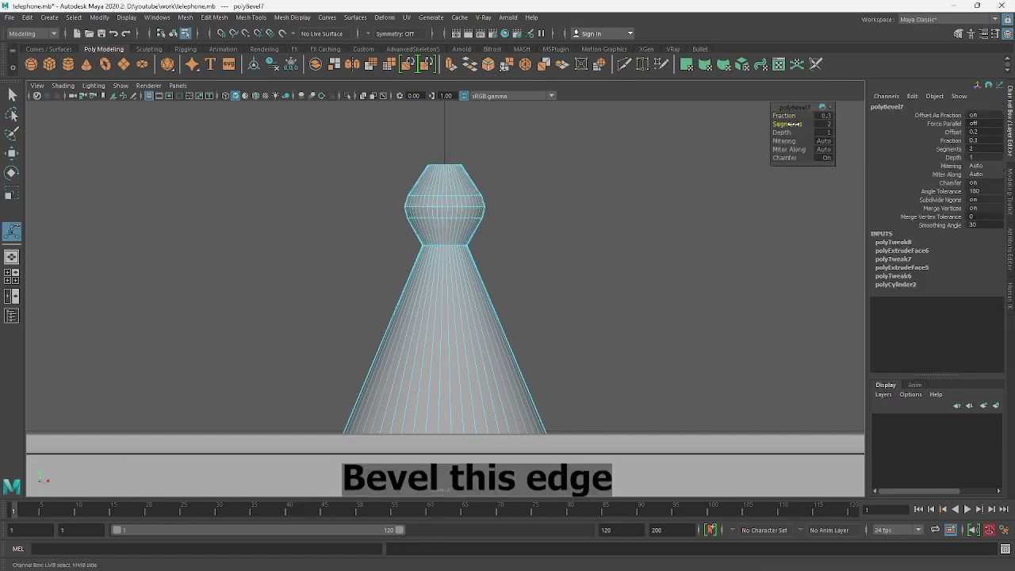
Set the bevel Fraction to 0.5 and select the bulb's topmost vertex ring.
{"action": "left_click_drag", "start_coordinate": [781, 116], "coordinate": [787, 115]}
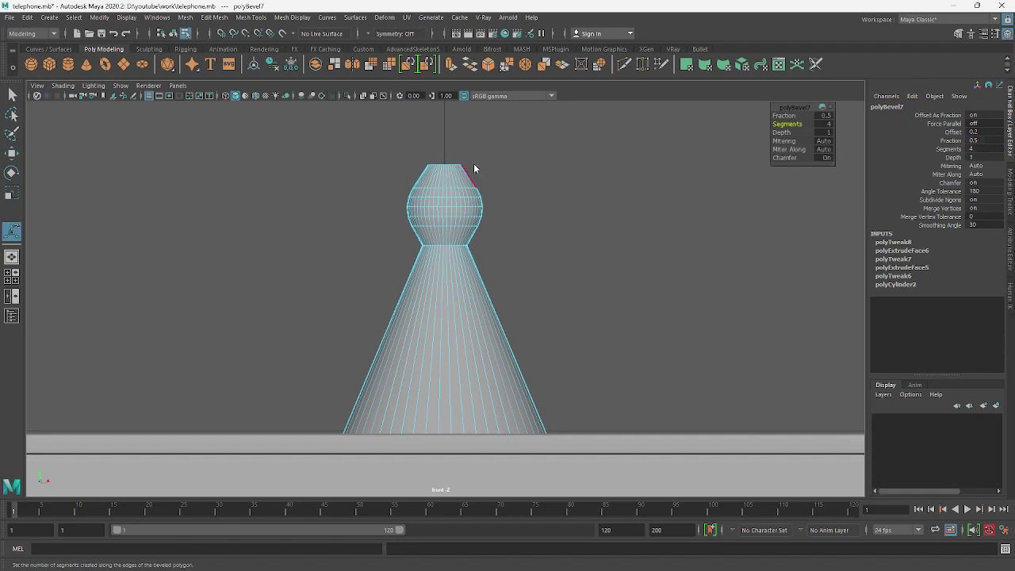
{"action": "key", "text": "q"}
{"action": "left_click_drag", "start_coordinate": [473, 168], "coordinate": [413, 176]}
{"action": "key", "text": "w"}
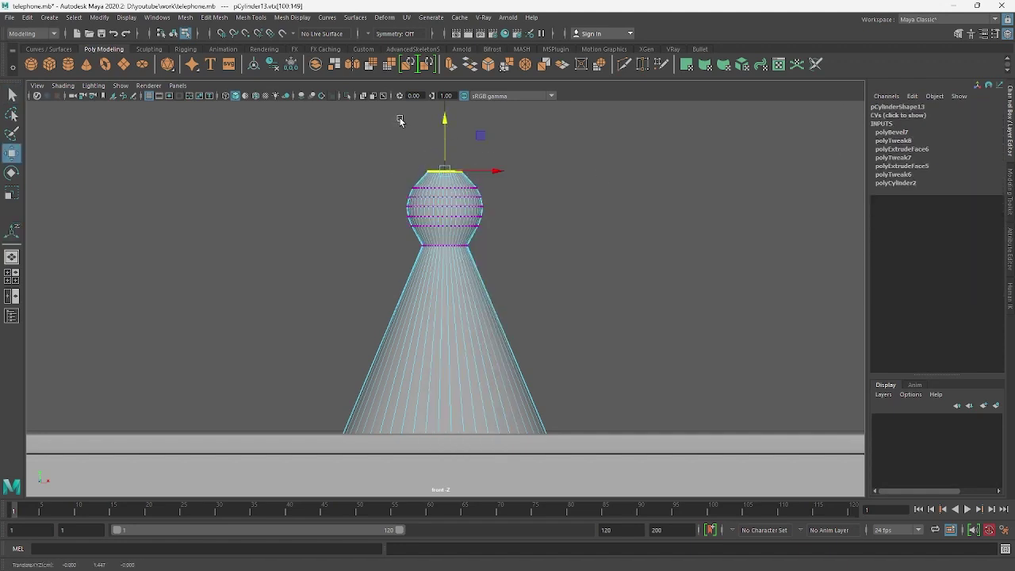
{"action": "left_click_drag", "start_coordinate": [441, 162], "coordinate": [448, 170]}
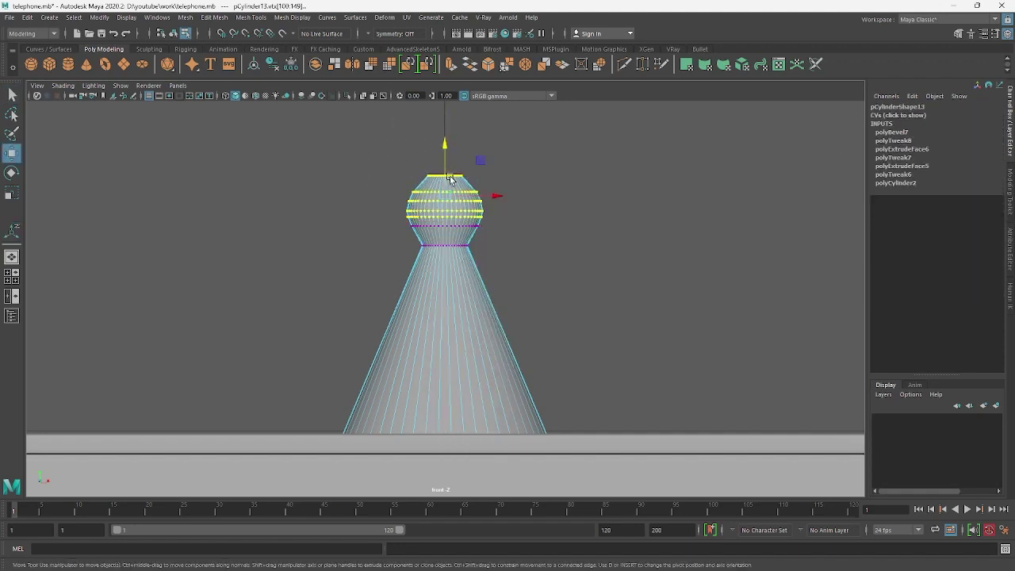
{"action": "left_click_drag", "start_coordinate": [360, 165], "coordinate": [479, 224]}
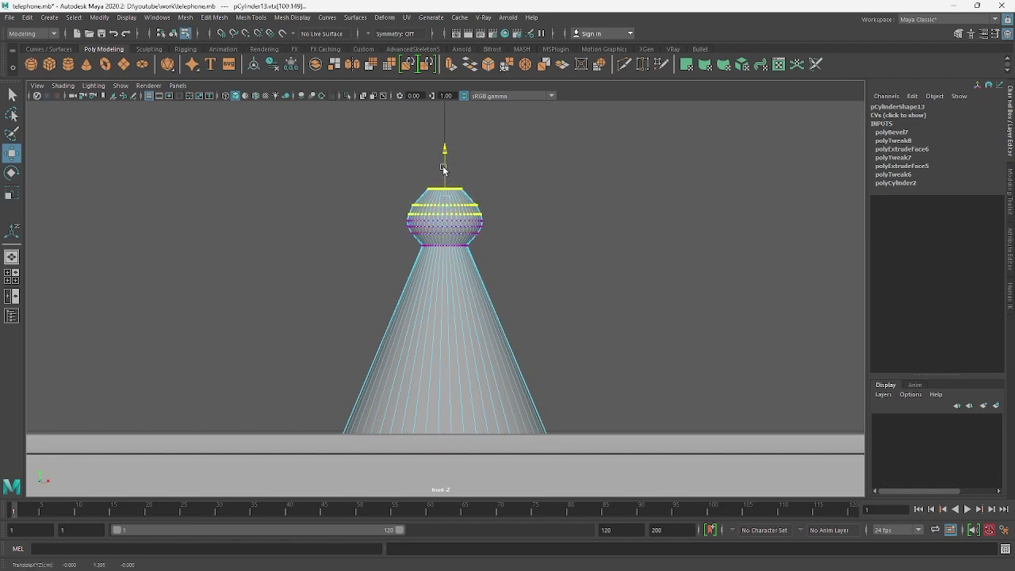
{"action": "left_click_drag", "start_coordinate": [362, 165], "coordinate": [476, 204]}
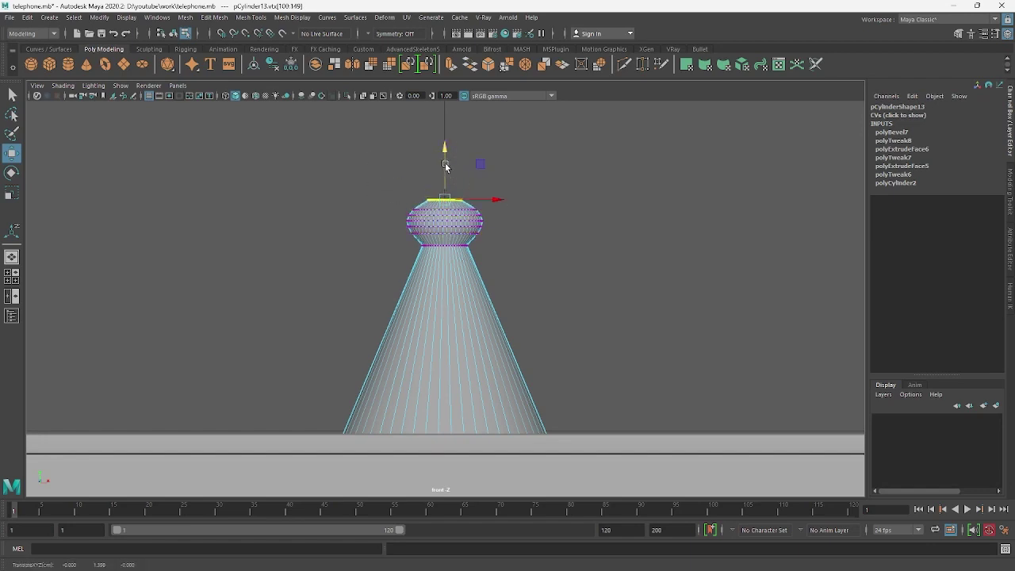
Reshape the bulb's upper vertices to round it and lower and flatten its top.
{"action": "left_click", "coordinate": [566, 158]}
{"action": "key", "text": "F8"}
{"action": "scroll", "coordinate": [448, 241], "scroll_direction": "down", "scroll_amount": 2}
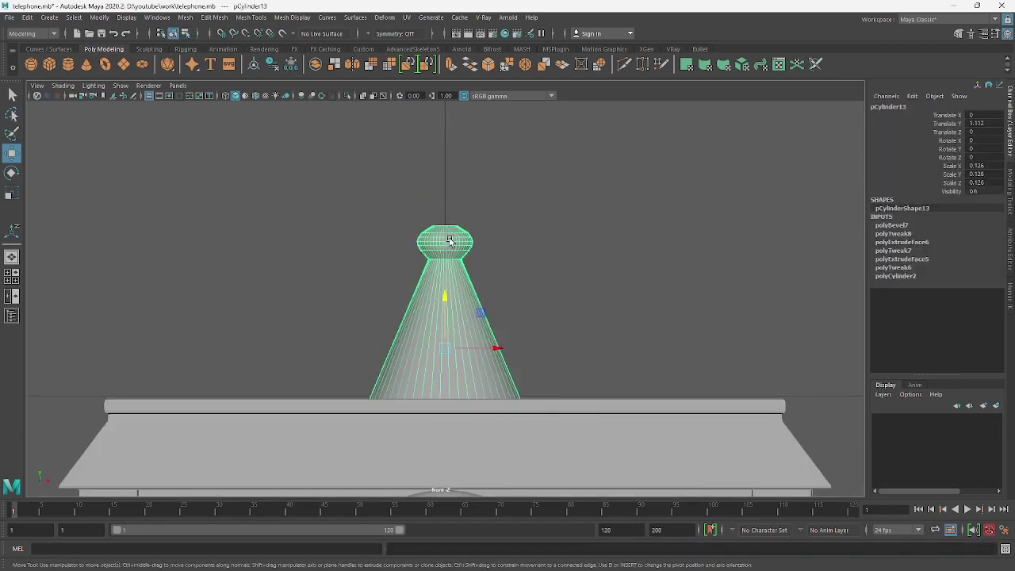
{"action": "key", "text": "F8"}
{"action": "left_click_drag", "start_coordinate": [374, 182], "coordinate": [536, 288]}
{"action": "key", "text": "r"}
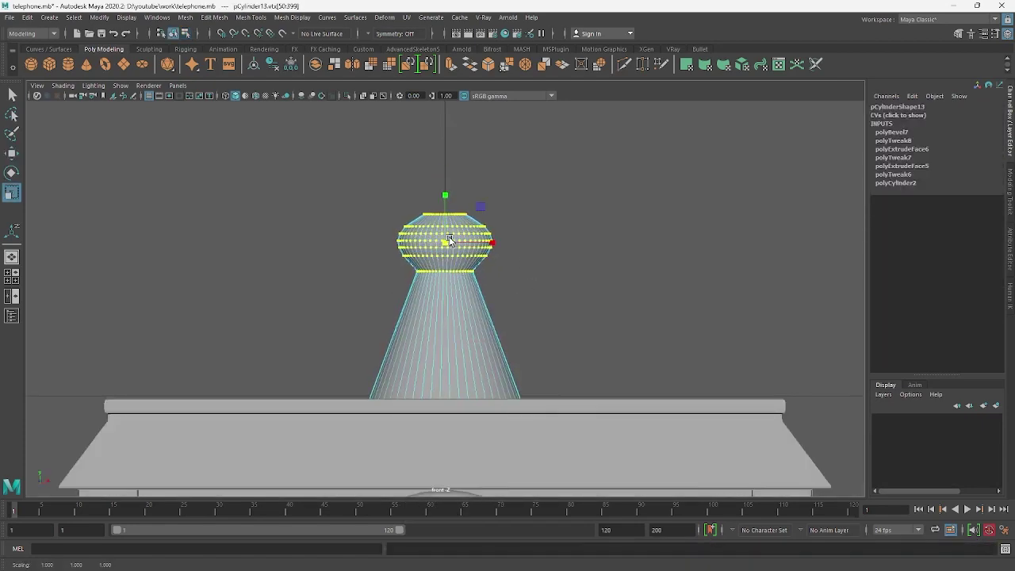
{"action": "key", "text": "w"}
{"action": "key", "text": "F8"}
{"action": "scroll", "coordinate": [412, 270], "scroll_direction": "up", "scroll_amount": 2}
Create a small cylinder on the stand's bulb and adjust its axis subdivisions.
{"action": "left_click", "coordinate": [69, 64]}
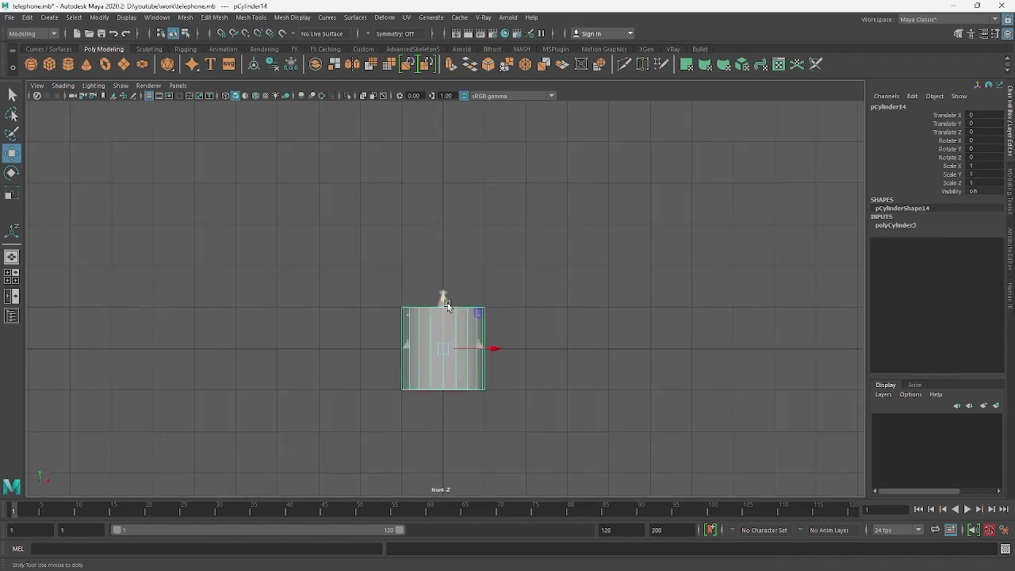
{"action": "mouse_move", "coordinate": [441, 349]}
{"action": "left_mouse_down"}
{"action": "mouse_move", "coordinate": [446, 243]}
{"action": "mouse_move", "coordinate": [428, 218]}
{"action": "left_mouse_up"}
{"action": "key", "text": "r"}
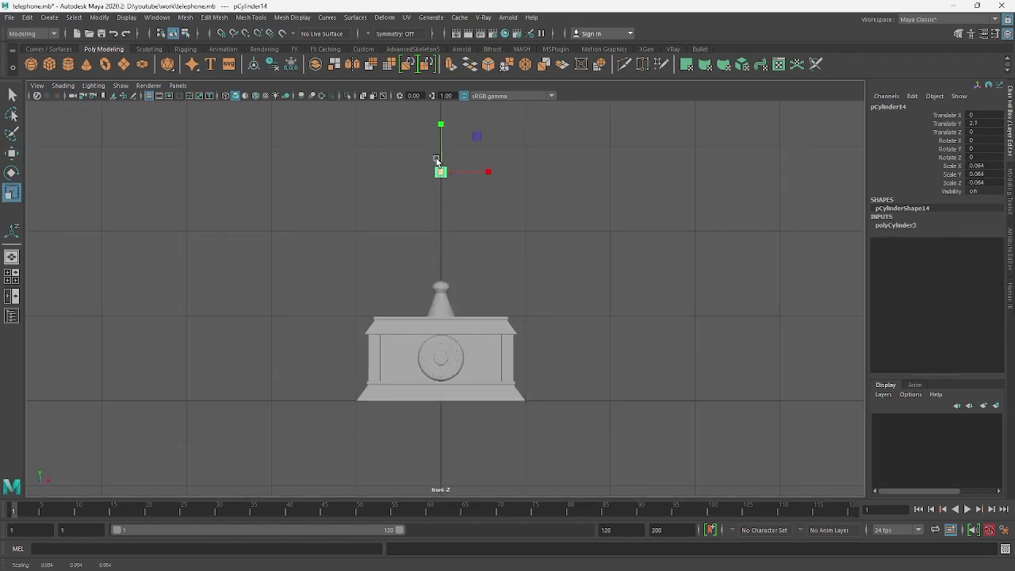
{"action": "scroll", "coordinate": [446, 247], "scroll_direction": "up", "scroll_amount": 3}
{"action": "key", "text": "r"}
{"action": "left_click_drag", "start_coordinate": [444, 296], "coordinate": [418, 321]}
{"action": "key", "text": "w"}
{"action": "mouse_move", "coordinate": [446, 256]}
{"action": "left_mouse_down"}
{"action": "mouse_move", "coordinate": [447, 275]}
{"action": "mouse_move", "coordinate": [467, 268]}
{"action": "left_mouse_up"}
{"action": "left_click", "coordinate": [896, 225]}
{"action": "left_click", "coordinate": [986, 251]}
Shorten the cylinder by lowering its top face, then extrude the top face.
{"action": "key", "text": "F11"}
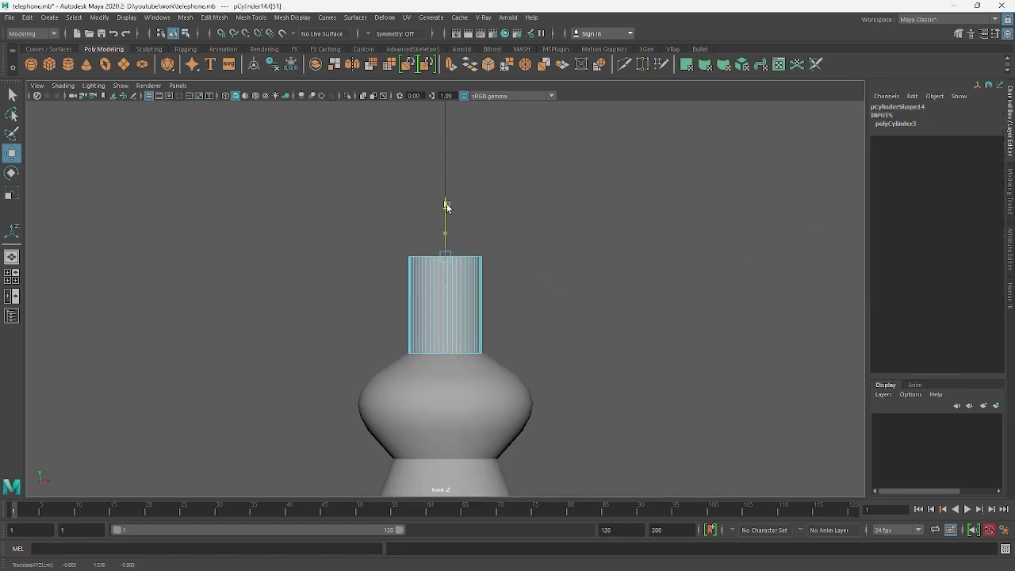
{"action": "mouse_move", "coordinate": [446, 205]}
{"action": "left_mouse_down"}
{"action": "mouse_move", "coordinate": [447, 218]}
{"action": "mouse_move", "coordinate": [447, 119]}
{"action": "left_mouse_up"}
{"action": "key", "text": "ctrl+e"}
{"action": "scroll", "coordinate": [451, 259], "scroll_direction": "down", "scroll_amount": 5}
{"action": "scroll", "coordinate": [449, 261], "scroll_direction": "up", "scroll_amount": 3}
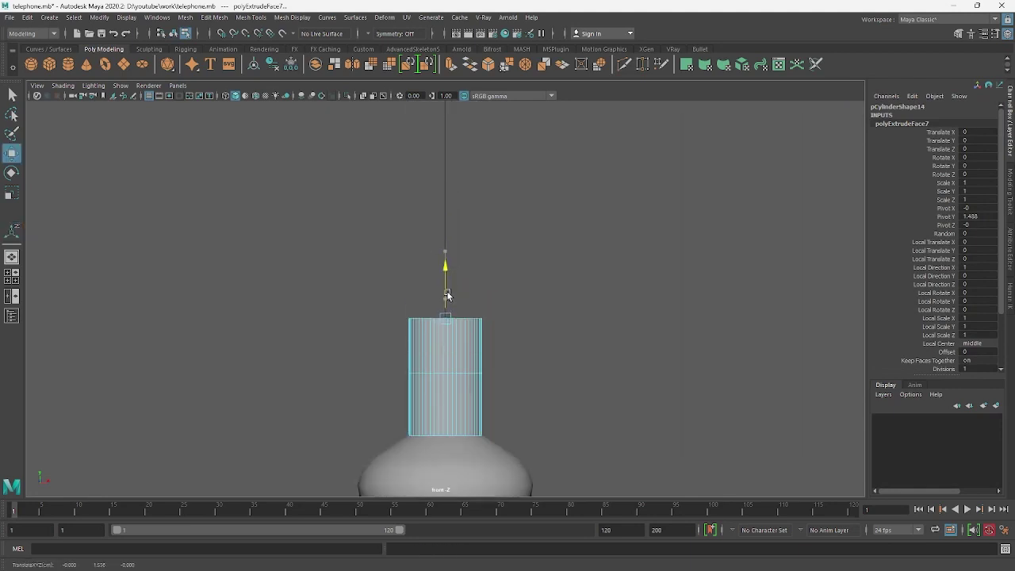
{"action": "scroll", "coordinate": [450, 261], "scroll_direction": "up", "scroll_amount": 2}
{"action": "scroll", "coordinate": [448, 285], "scroll_direction": "up", "scroll_amount": 2}
Extrude the upper side-face ring outward into a cap and bevel its edges.
{"action": "double_click", "coordinate": [444, 317]}
{"action": "key", "text": "ctrl+e"}
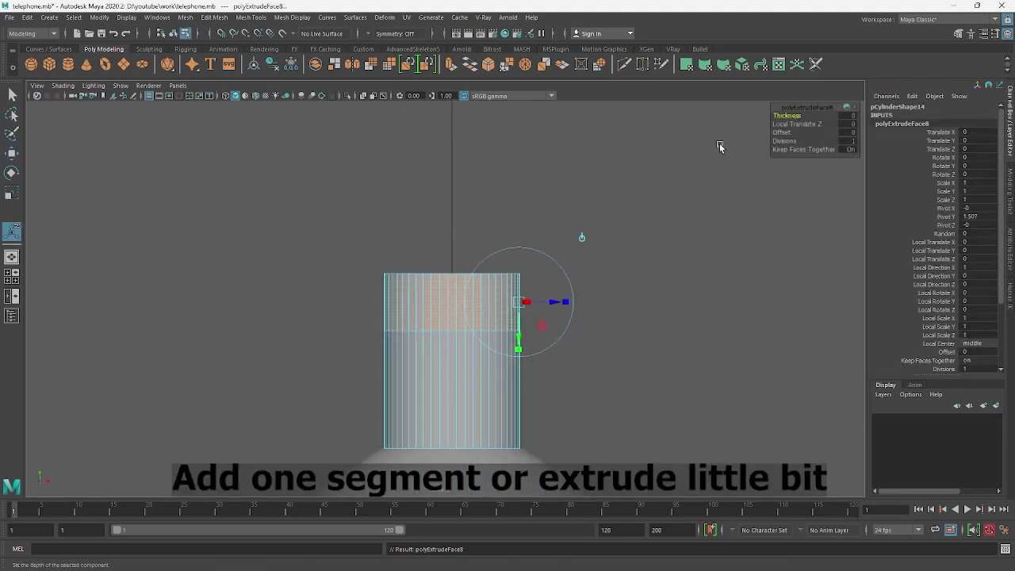
{"action": "middle_click_drag", "start_coordinate": [720, 147], "coordinate": [775, 124]}
{"action": "key", "text": "r"}
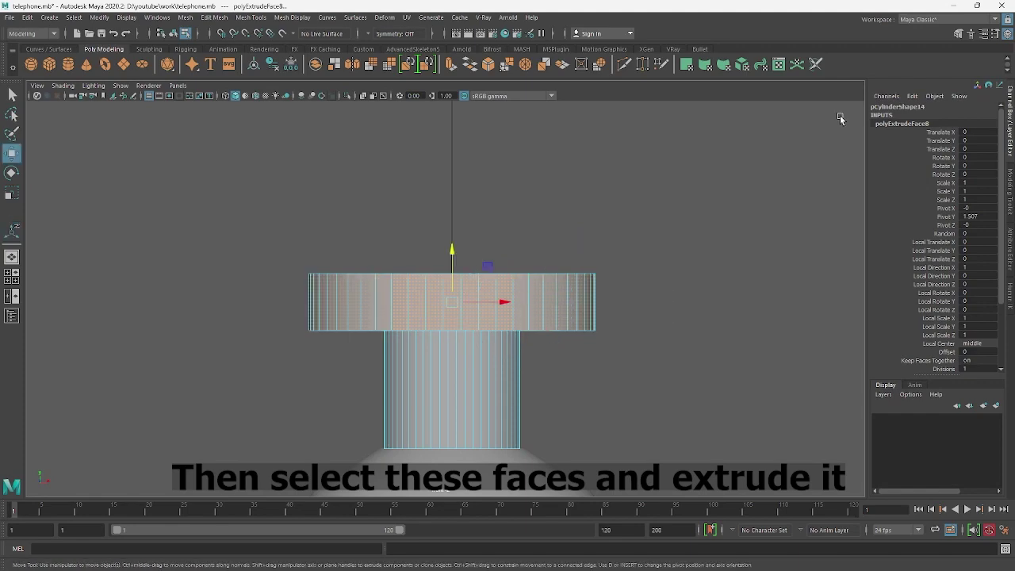
{"action": "scroll", "coordinate": [600, 204], "scroll_direction": "down", "scroll_amount": 3}
{"action": "left_click_drag", "start_coordinate": [600, 204], "coordinate": [476, 238], "text": "alt"}
{"action": "scroll", "coordinate": [465, 238], "scroll_direction": "up", "scroll_amount": 4}
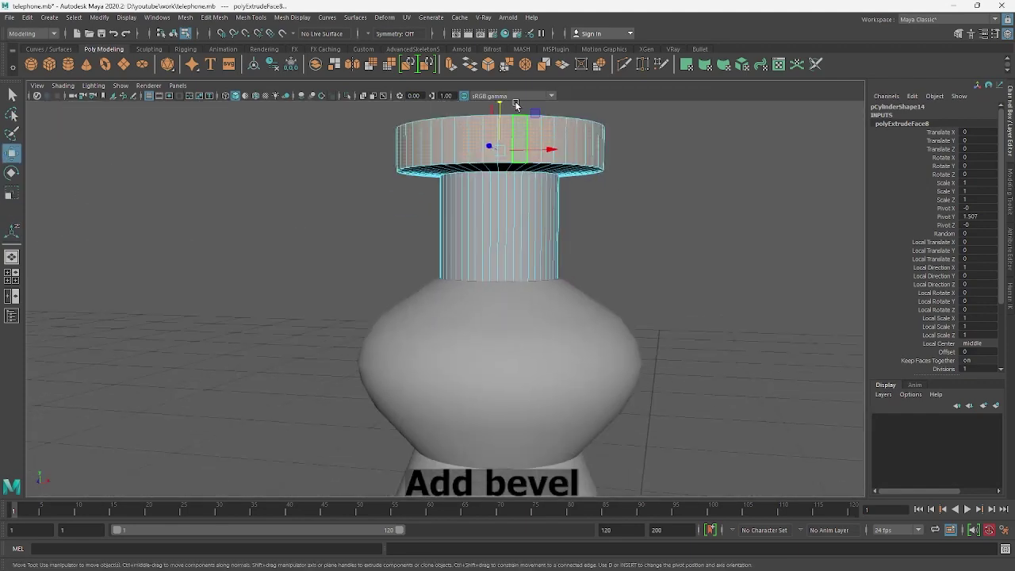
{"action": "key", "text": "ctrl+b"}
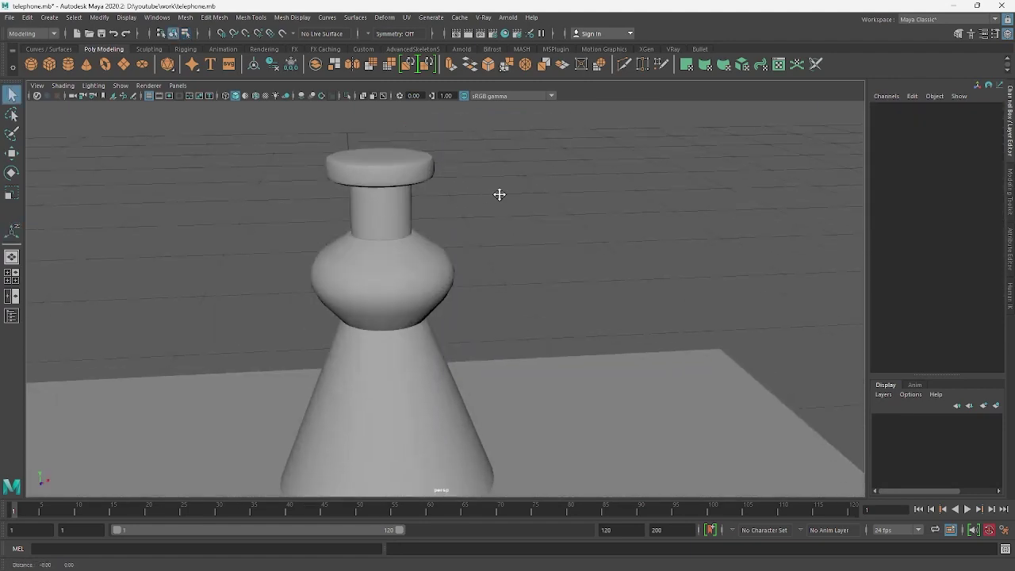
Select a vertex row on the knob, then return it to object mode.
{"action": "scroll", "coordinate": [535, 254], "scroll_direction": "up", "scroll_amount": 3}
{"action": "left_click", "coordinate": [520, 192]}
{"action": "key", "text": "F9"}
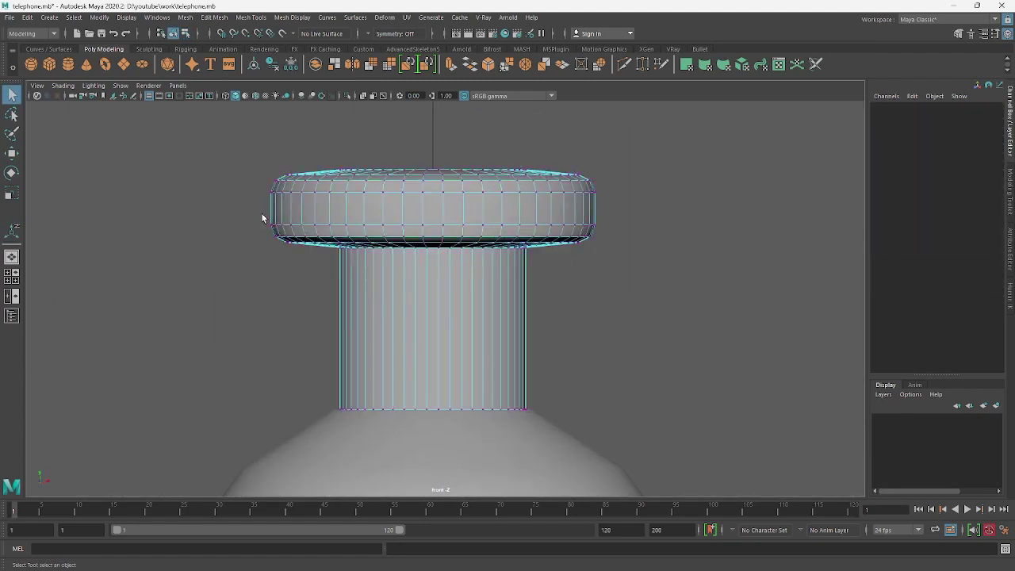
{"action": "left_click_drag", "start_coordinate": [261, 212], "coordinate": [507, 256]}
{"action": "key", "text": "w"}
{"action": "key", "text": "F8"}
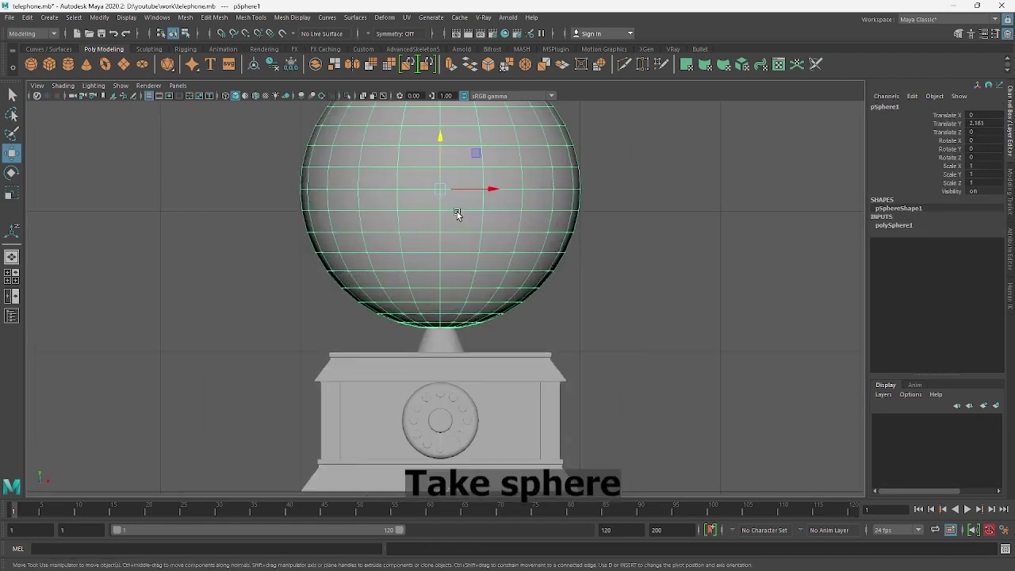
{"action": "scroll", "coordinate": [363, 278], "scroll_direction": "down", "scroll_amount": 2}
Shrink the sphere and lower it onto the stand's knob.
{"action": "key", "text": "r"}
{"action": "left_click_drag", "start_coordinate": [442, 187], "coordinate": [365, 190]}
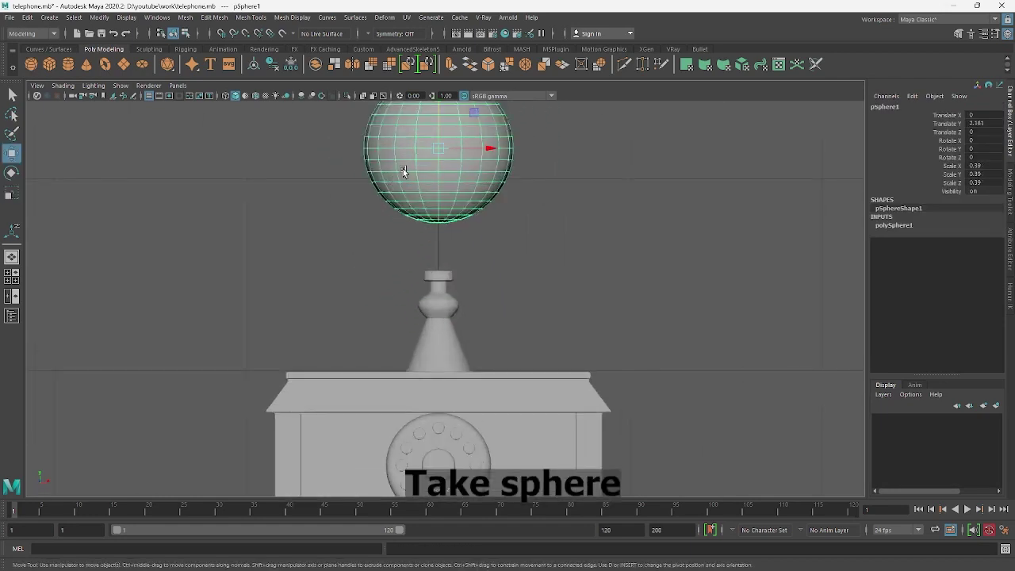
{"action": "scroll", "coordinate": [428, 198], "scroll_direction": "up", "scroll_amount": 2}
{"action": "left_click_drag", "start_coordinate": [457, 228], "coordinate": [336, 329]}
{"action": "scroll", "coordinate": [336, 330], "scroll_direction": "down", "scroll_amount": 2}
{"action": "key", "text": "w"}
{"action": "mouse_move", "coordinate": [428, 202]}
{"action": "left_mouse_down"}
{"action": "mouse_move", "coordinate": [430, 310]}
{"action": "mouse_move", "coordinate": [443, 295]}
{"action": "left_mouse_up"}
{"action": "scroll", "coordinate": [433, 308], "scroll_direction": "up", "scroll_amount": 5}
{"action": "key", "text": "r"}
{"action": "key", "text": "w"}
{"action": "left_click_drag", "start_coordinate": [456, 257], "coordinate": [448, 295]}
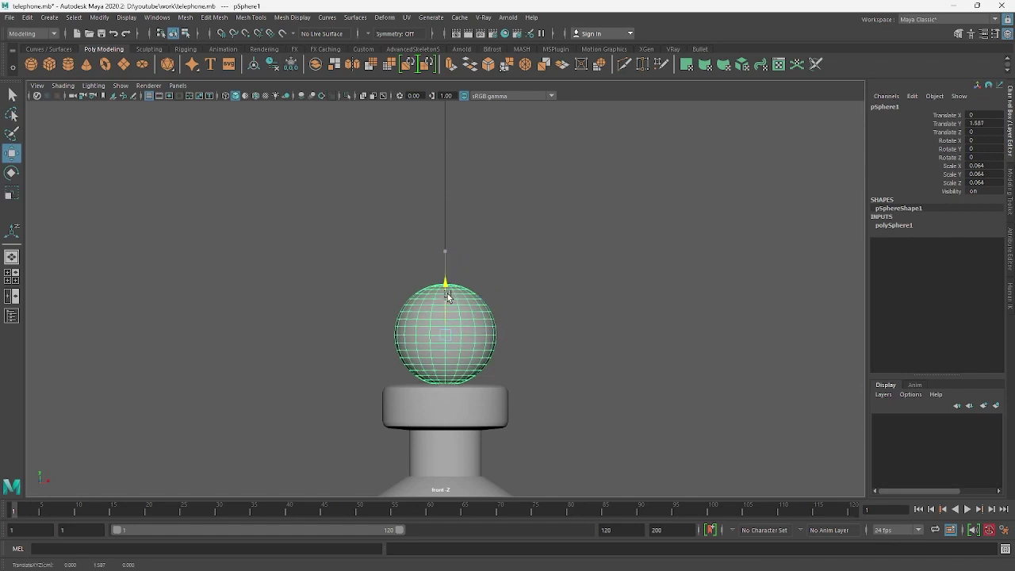
{"action": "scroll", "coordinate": [512, 233], "scroll_direction": "up", "scroll_amount": 3}
{"action": "scroll", "coordinate": [491, 285], "scroll_direction": "up", "scroll_amount": 1}
{"action": "left_click", "coordinate": [476, 343]}
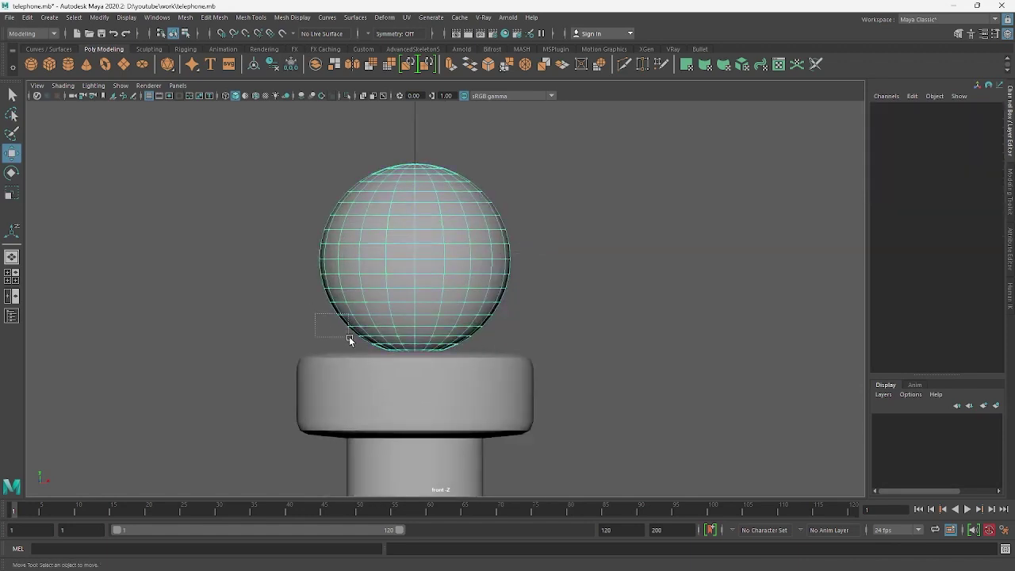
Select the stand's top sphere and view it from directly above.
{"action": "left_click_drag", "start_coordinate": [349, 339], "coordinate": [353, 342]}
{"action": "left_click", "coordinate": [614, 396]}
{"action": "left_click_drag", "start_coordinate": [626, 472], "coordinate": [531, 244]}
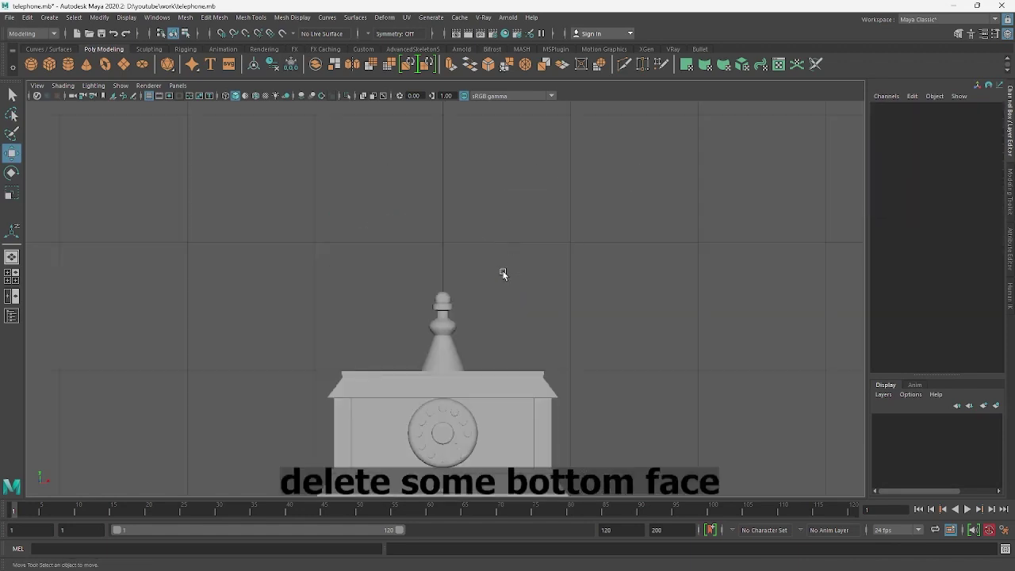
{"action": "scroll", "coordinate": [502, 273], "scroll_direction": "up", "scroll_amount": 5}
{"action": "left_click", "coordinate": [449, 286]}
{"action": "scroll", "coordinate": [444, 291], "scroll_direction": "up", "scroll_amount": 2}
{"action": "left_click_drag", "start_coordinate": [396, 240], "coordinate": [446, 298], "text": "alt"}
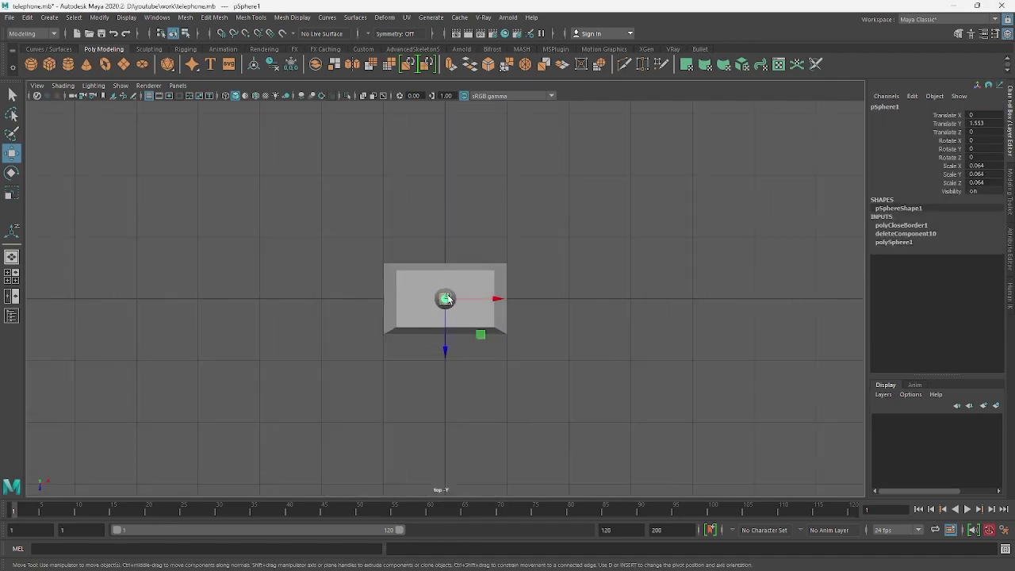
{"action": "scroll", "coordinate": [446, 298], "scroll_direction": "up", "scroll_amount": 3}
{"action": "scroll", "coordinate": [446, 298], "scroll_direction": "up", "scroll_amount": 2}
{"action": "scroll", "coordinate": [446, 298], "scroll_direction": "up", "scroll_amount": 3}
Extrude the top pole faces and next face ring into a short tapered neck.
{"action": "key", "text": "F11"}
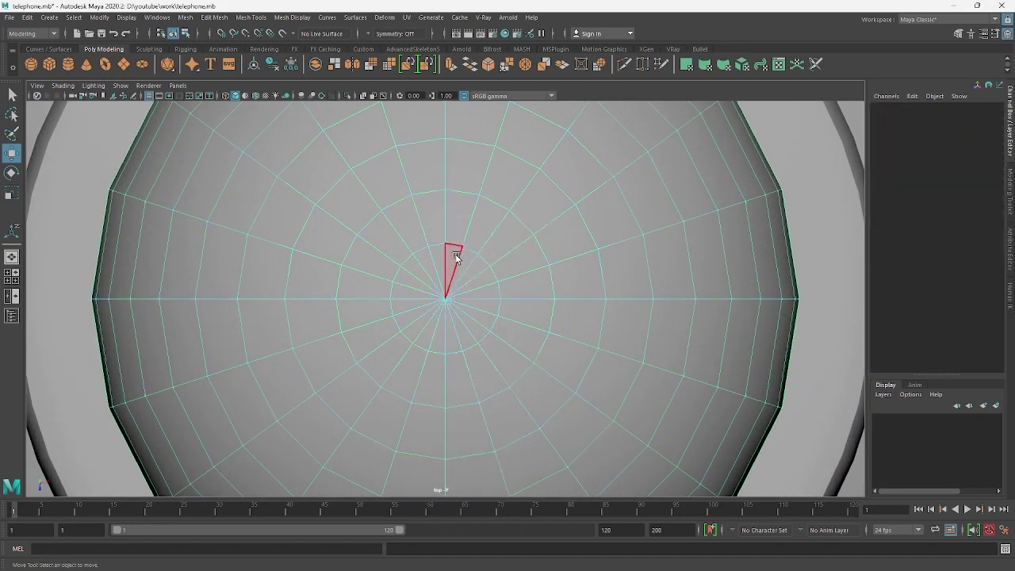
{"action": "left_click", "coordinate": [455, 256]}
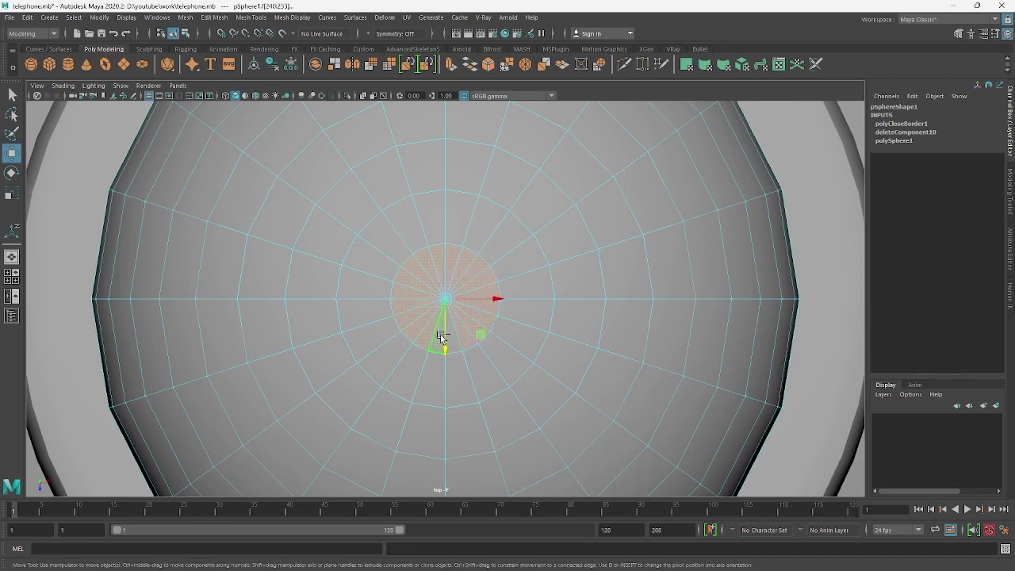
{"action": "double_click", "coordinate": [508, 229], "text": "shift"}
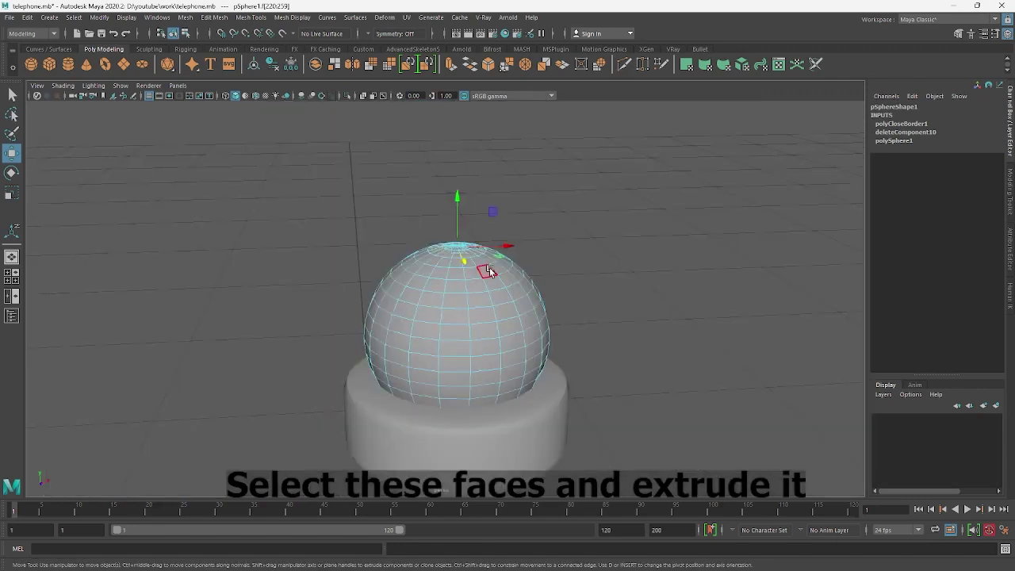
{"action": "key", "text": "ctrl+e"}
{"action": "left_click_drag", "start_coordinate": [492, 170], "coordinate": [613, 200]}
{"action": "scroll", "coordinate": [612, 200], "scroll_direction": "down", "scroll_amount": 5}
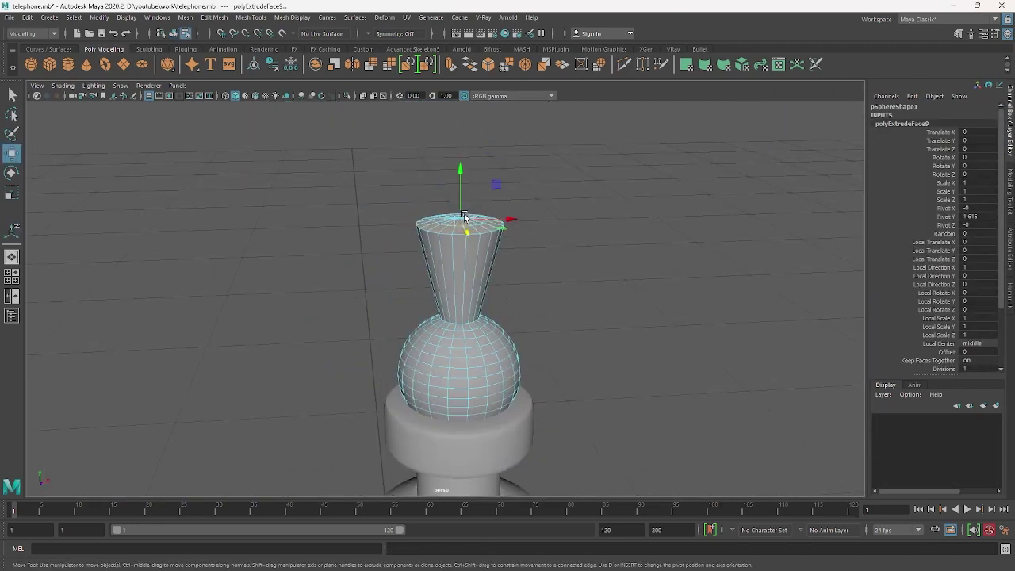
{"action": "mouse_move", "coordinate": [475, 222]}
{"action": "left_mouse_down"}
{"action": "mouse_move", "coordinate": [454, 214]}
{"action": "mouse_move", "coordinate": [466, 275]}
{"action": "left_mouse_up"}
{"action": "key", "text": "w"}
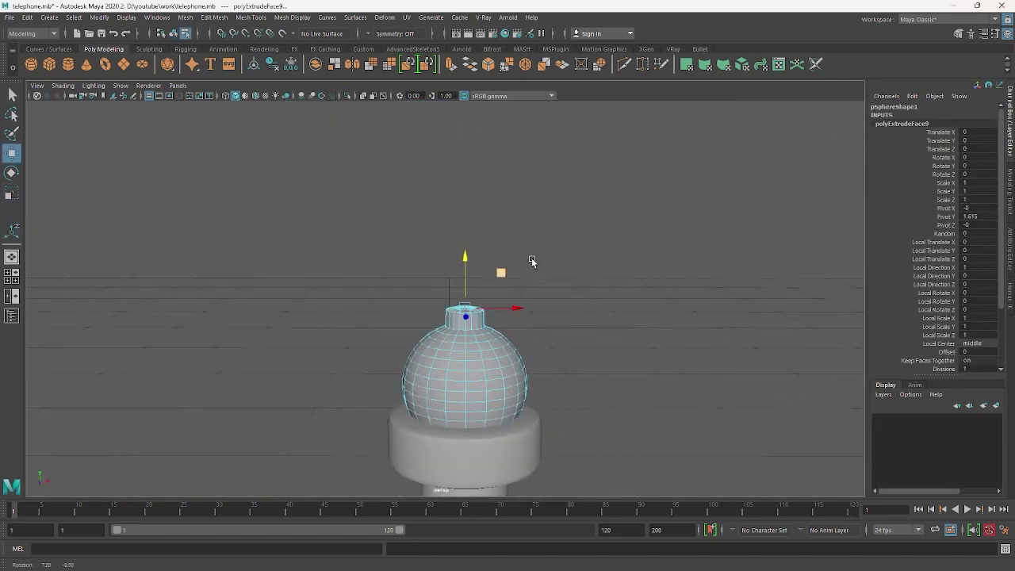
{"action": "scroll", "coordinate": [516, 238], "scroll_direction": "up", "scroll_amount": 5}
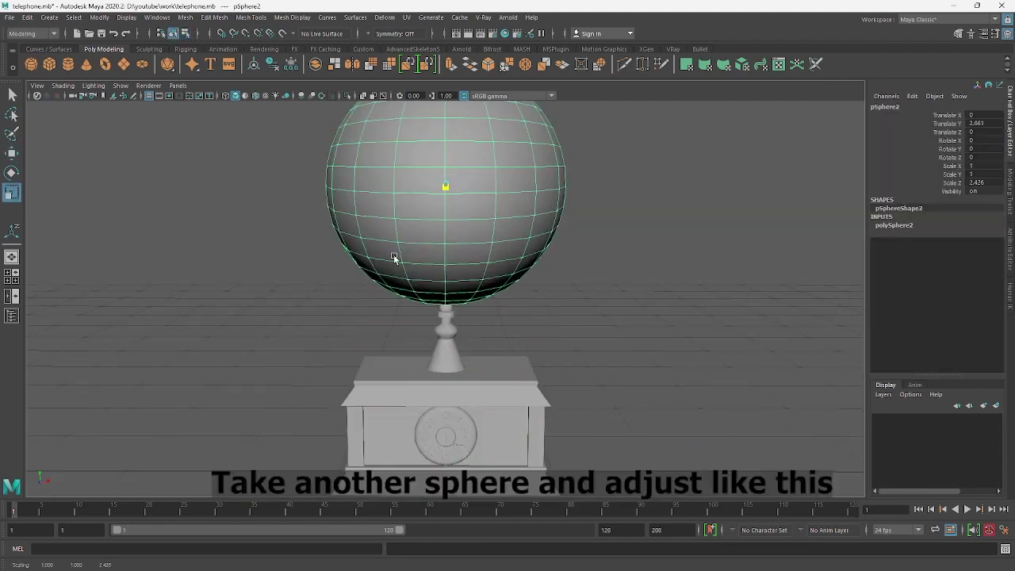
Shrink pSphere2 to a small ball and finish the EP curve drawn from it.
{"action": "left_click_drag", "start_coordinate": [392, 256], "coordinate": [428, 190]}
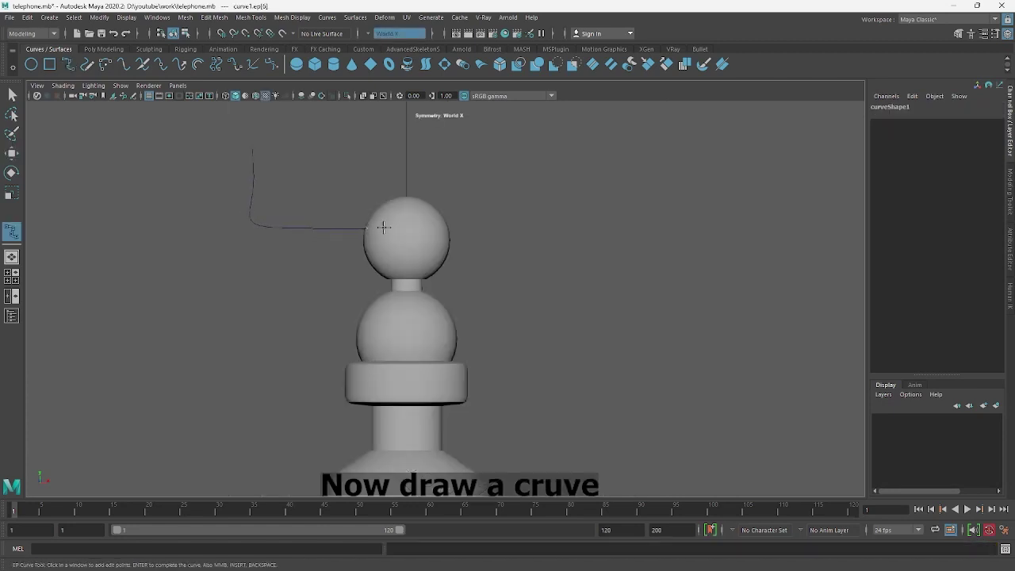
{"action": "key", "text": "Return"}
{"action": "key", "text": "q"}
{"action": "scroll", "coordinate": [445, 229], "scroll_direction": "down", "scroll_amount": 5}
{"action": "scroll", "coordinate": [364, 252], "scroll_direction": "up", "scroll_amount": 3}
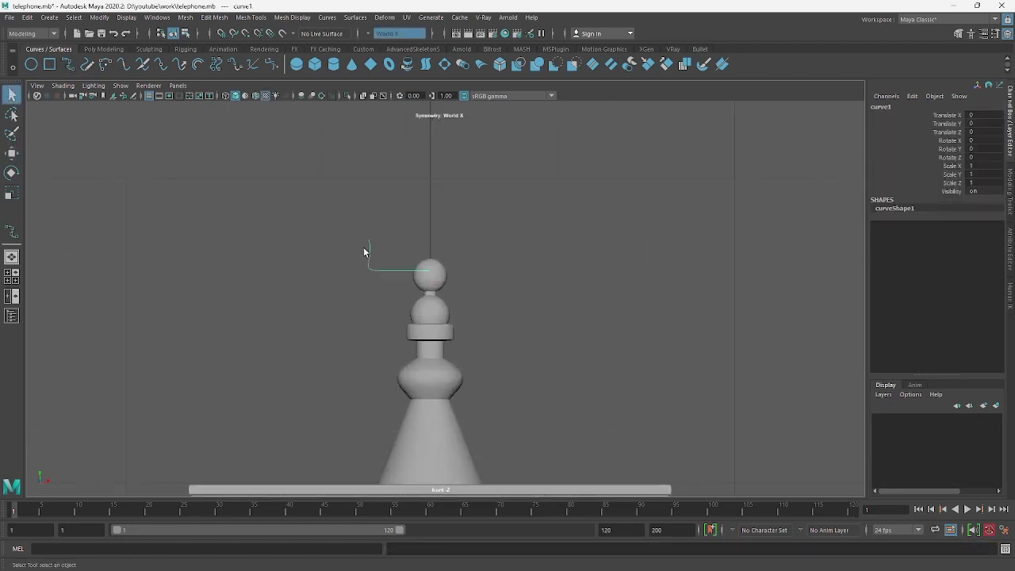
Move the curve's top two control points to shape it into an L.
{"action": "key", "text": "F8"}
{"action": "left_click_drag", "start_coordinate": [346, 222], "coordinate": [387, 254]}
{"action": "key", "text": "w"}
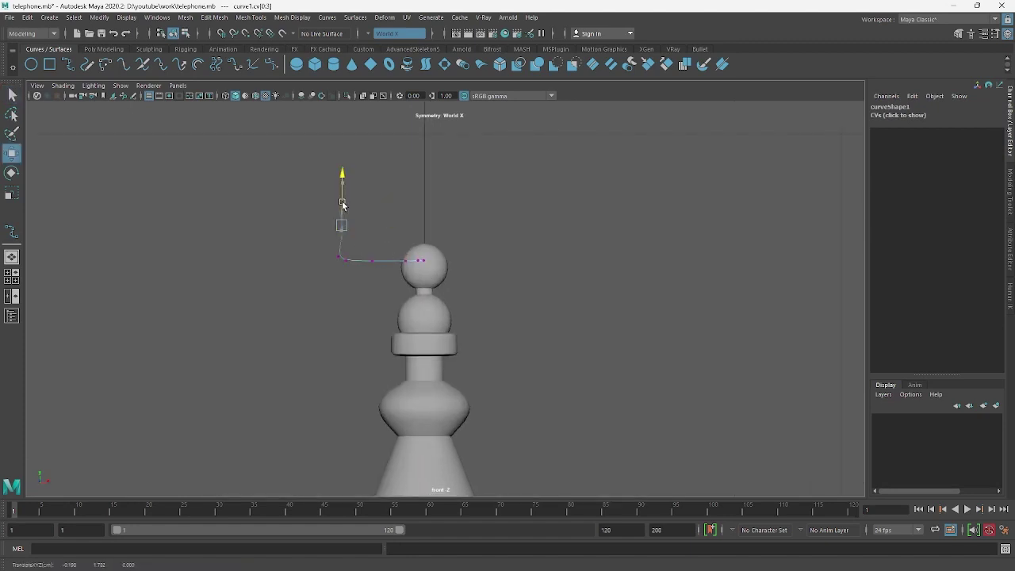
{"action": "scroll", "coordinate": [372, 242], "scroll_direction": "up", "scroll_amount": 5}
{"action": "left_click", "coordinate": [393, 191]}
{"action": "left_click_drag", "start_coordinate": [394, 192], "coordinate": [371, 206]}
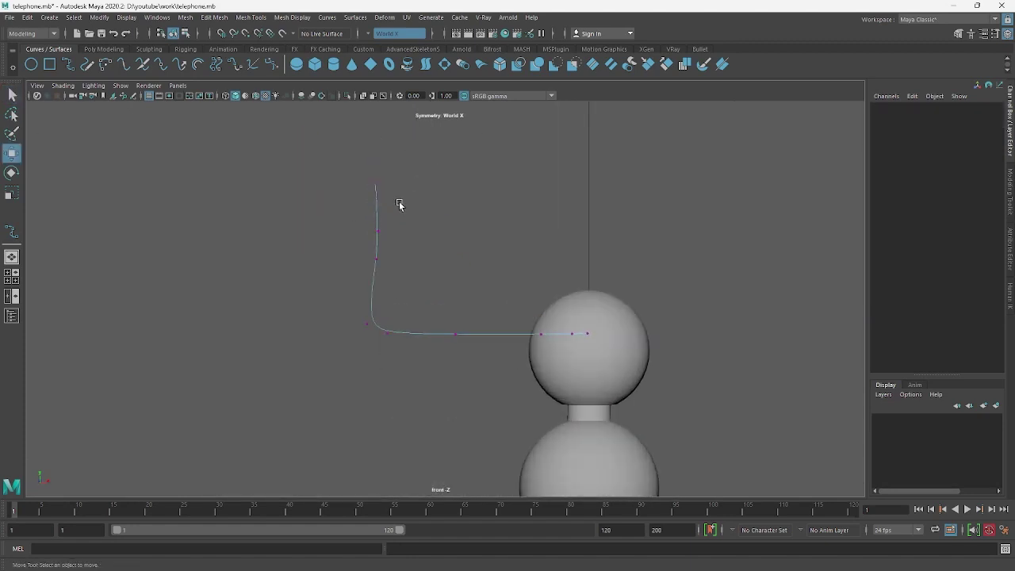
{"action": "scroll", "coordinate": [507, 261], "scroll_direction": "down", "scroll_amount": 10}
Center curve1's pivot, adjust its bend point, and create a polygon cylinder.
{"action": "key", "text": "F8"}
{"action": "left_click", "coordinate": [98, 17]}
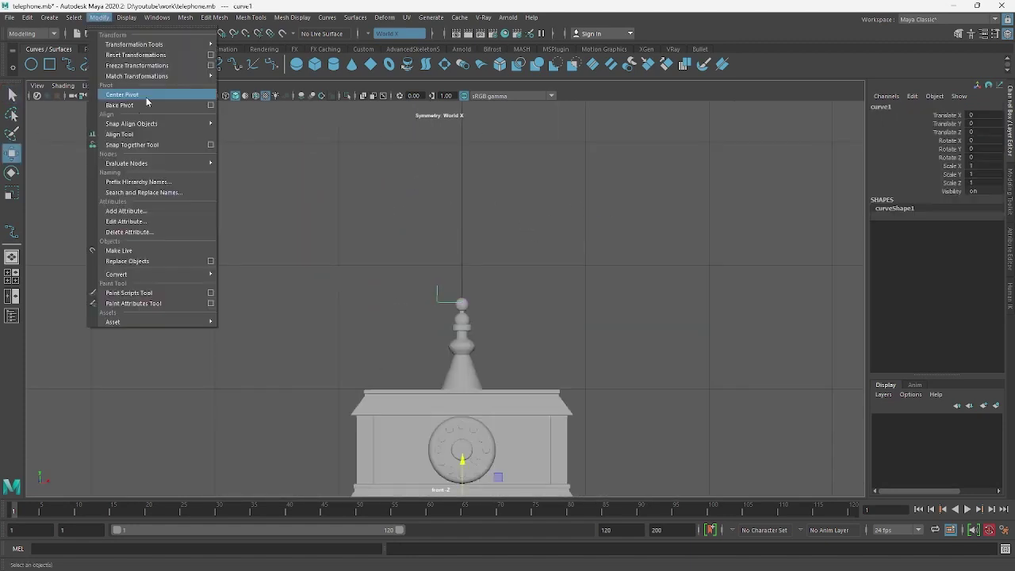
{"action": "left_click", "coordinate": [146, 99]}
{"action": "scroll", "coordinate": [408, 272], "scroll_direction": "up", "scroll_amount": 5}
{"action": "scroll", "coordinate": [408, 272], "scroll_direction": "up", "scroll_amount": 5}
{"action": "key", "text": "F8"}
{"action": "left_click", "coordinate": [409, 284]}
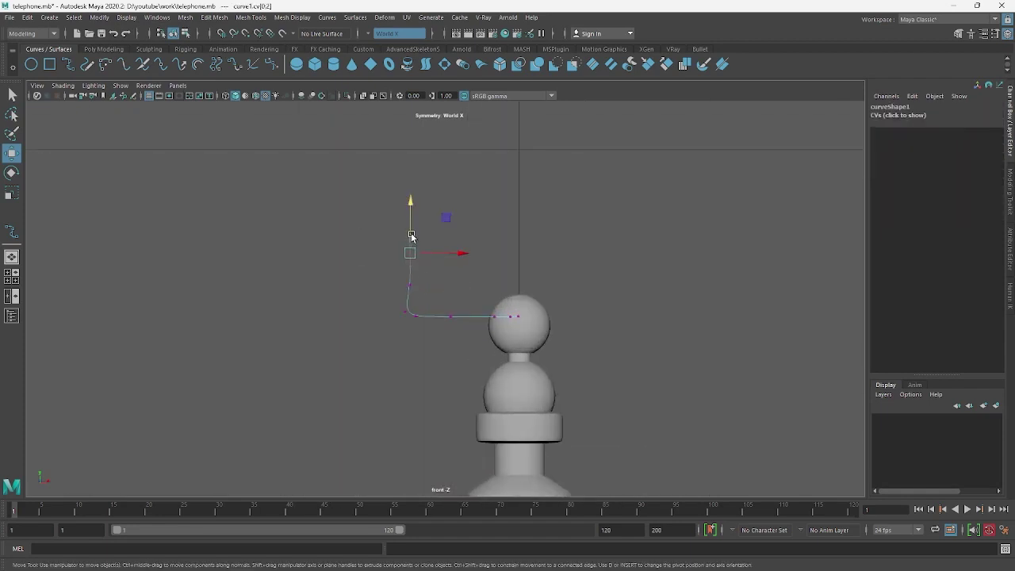
{"action": "right_click_drag", "start_coordinate": [475, 226], "coordinate": [550, 191]}
{"action": "left_click", "coordinate": [490, 175]}
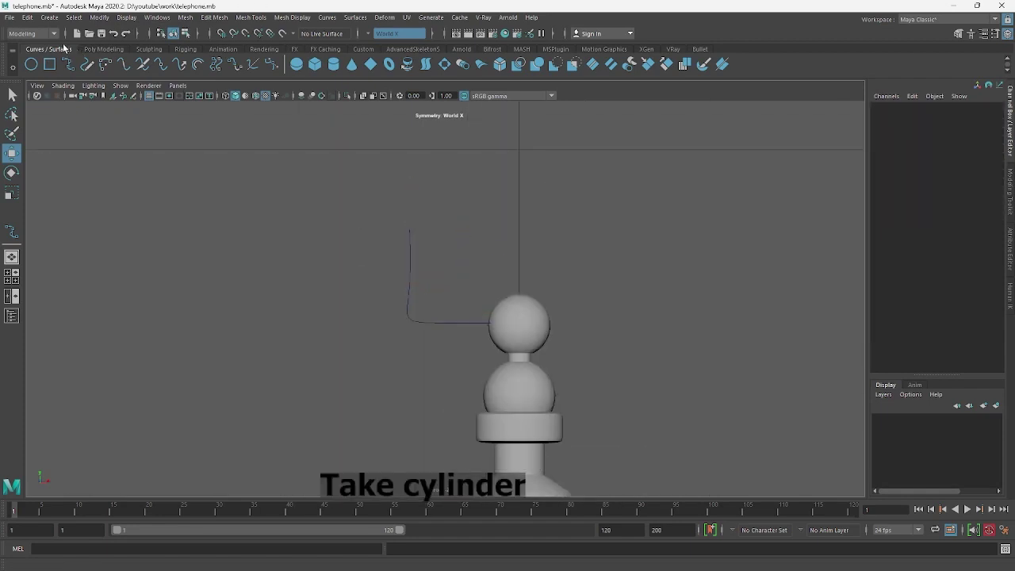
{"action": "left_click", "coordinate": [103, 48]}
{"action": "left_click", "coordinate": [69, 65]}
Scale the cylinder down to a tiny size above the stand.
{"action": "key", "text": "r"}
{"action": "left_click_drag", "start_coordinate": [451, 224], "coordinate": [454, 208]}
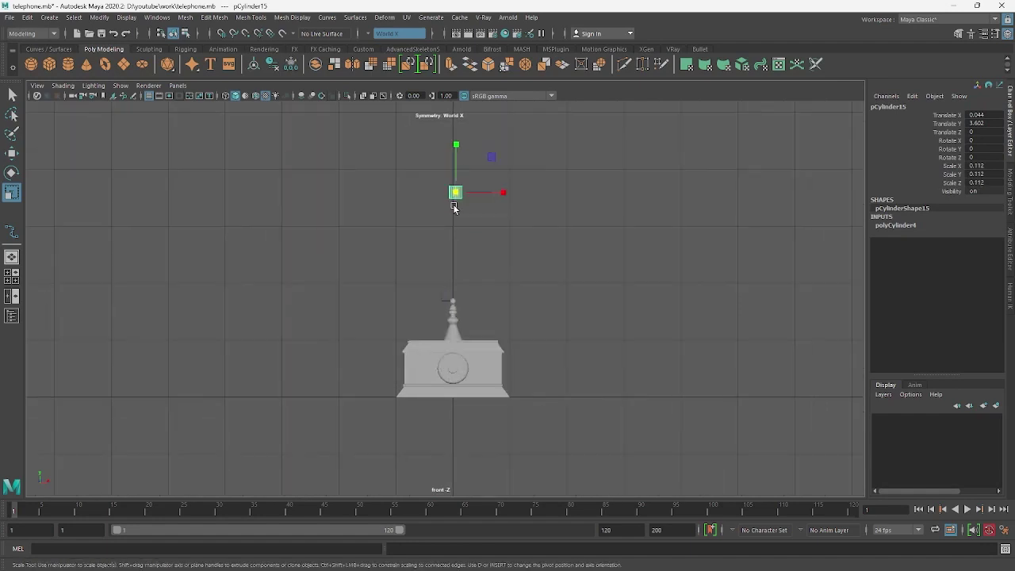
{"action": "scroll", "coordinate": [456, 198], "scroll_direction": "up", "scroll_amount": 1}
{"action": "scroll", "coordinate": [460, 237], "scroll_direction": "up", "scroll_amount": 4}
{"action": "left_click_drag", "start_coordinate": [491, 291], "coordinate": [476, 293]}
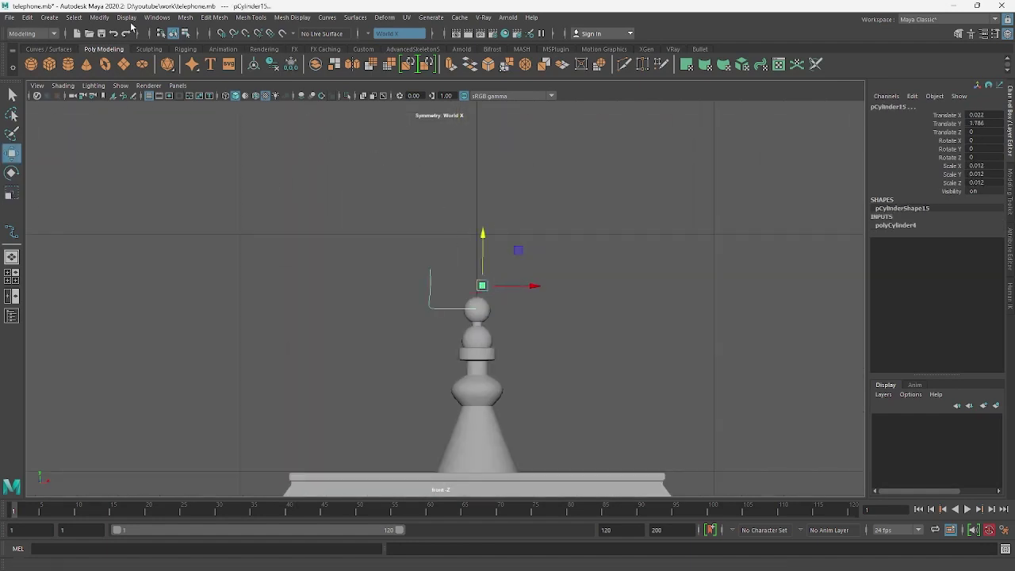
Attach pCylinder15 to curve1 as a motion path and rotate it to align.
{"action": "left_click", "coordinate": [32, 33]}
{"action": "left_click", "coordinate": [48, 63]}
{"action": "left_click", "coordinate": [322, 17]}
{"action": "left_click", "coordinate": [468, 120]}
{"action": "scroll", "coordinate": [437, 223], "scroll_direction": "up", "scroll_amount": 4}
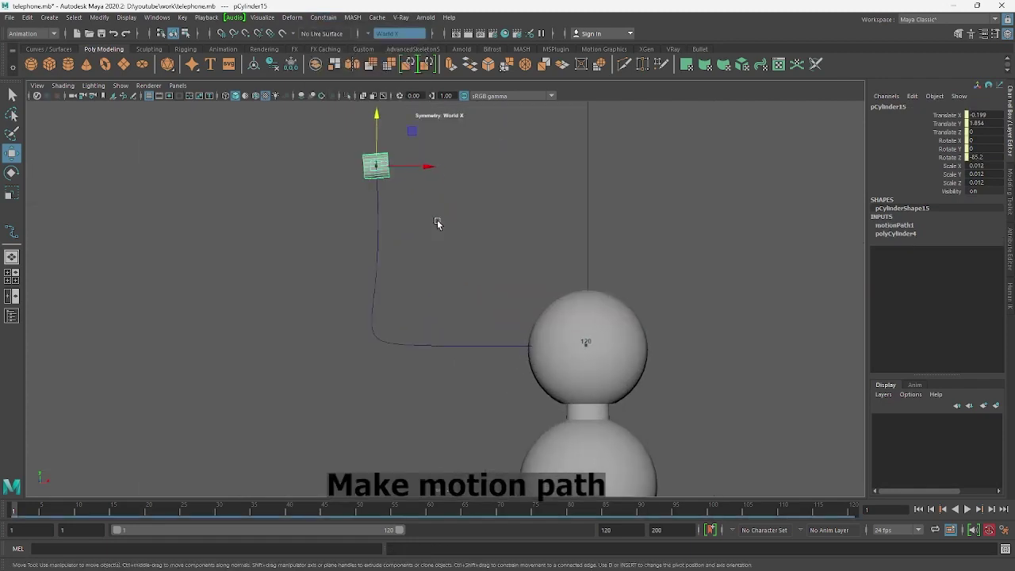
{"action": "key", "text": "e"}
{"action": "left_click_drag", "start_coordinate": [418, 190], "coordinate": [398, 210]}
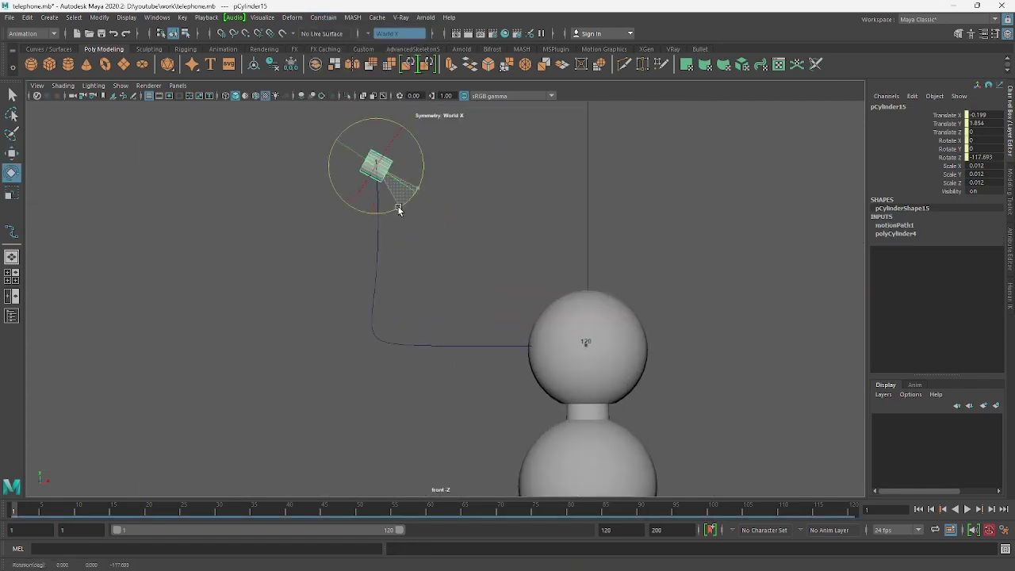
Extrude the cylinder's end face along the curve with 19 divisions, then rotate the tube onto the ball.
{"action": "left_click", "coordinate": [308, 174]}
{"action": "left_click", "coordinate": [374, 166]}
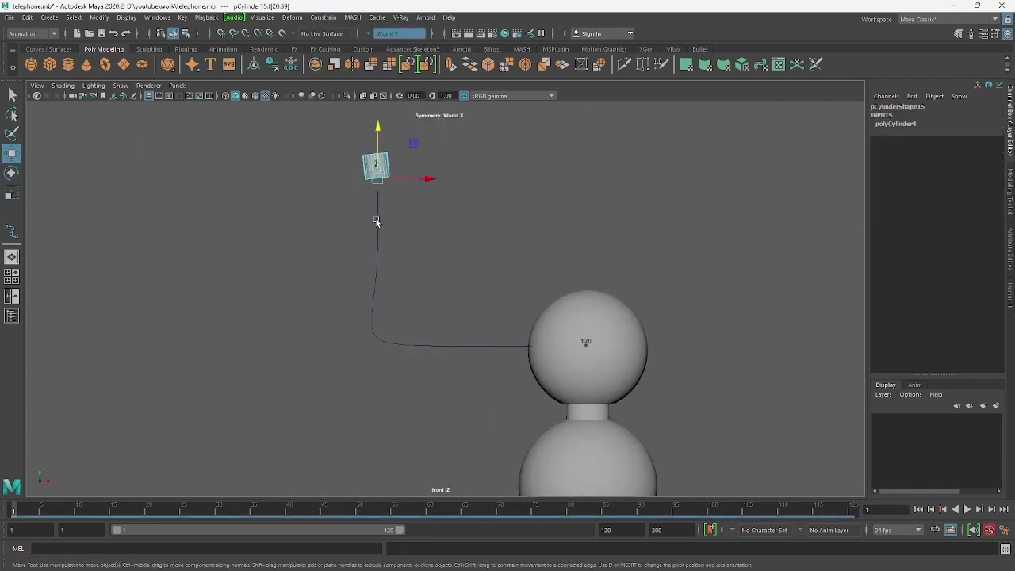
{"action": "left_click", "coordinate": [374, 219], "text": "shift"}
{"action": "left_click", "coordinate": [452, 63]}
{"action": "left_click_drag", "start_coordinate": [789, 141], "coordinate": [827, 141]}
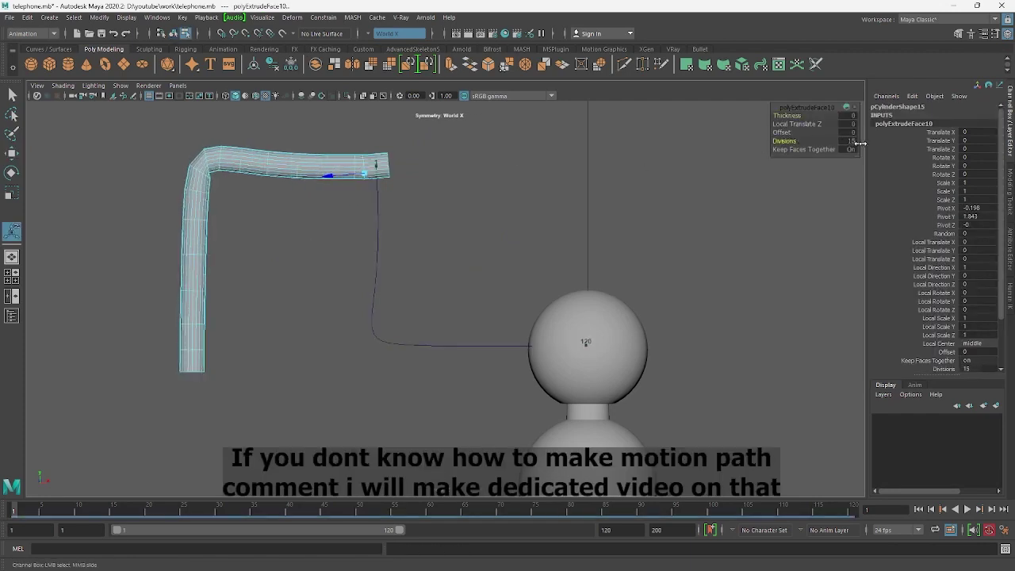
{"action": "left_click_drag", "start_coordinate": [897, 144], "coordinate": [880, 148]}
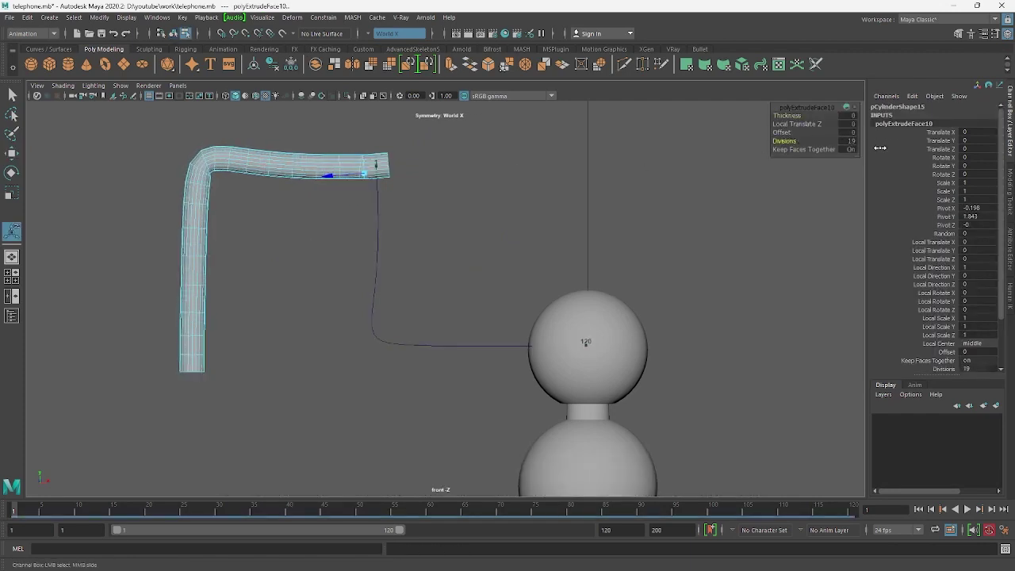
{"action": "key", "text": "F8"}
{"action": "key", "text": "e"}
{"action": "left_click_drag", "start_coordinate": [351, 210], "coordinate": [458, 214]}
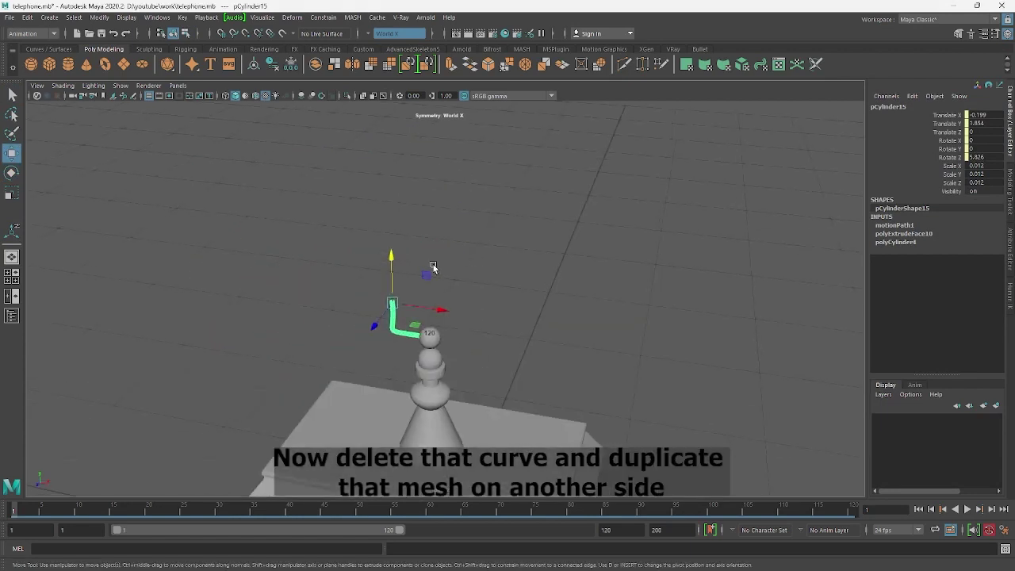
Select the duplicated L-shaped tube and frame it to inspect its end cap.
{"action": "left_click", "coordinate": [351, 287]}
{"action": "left_click", "coordinate": [358, 322]}
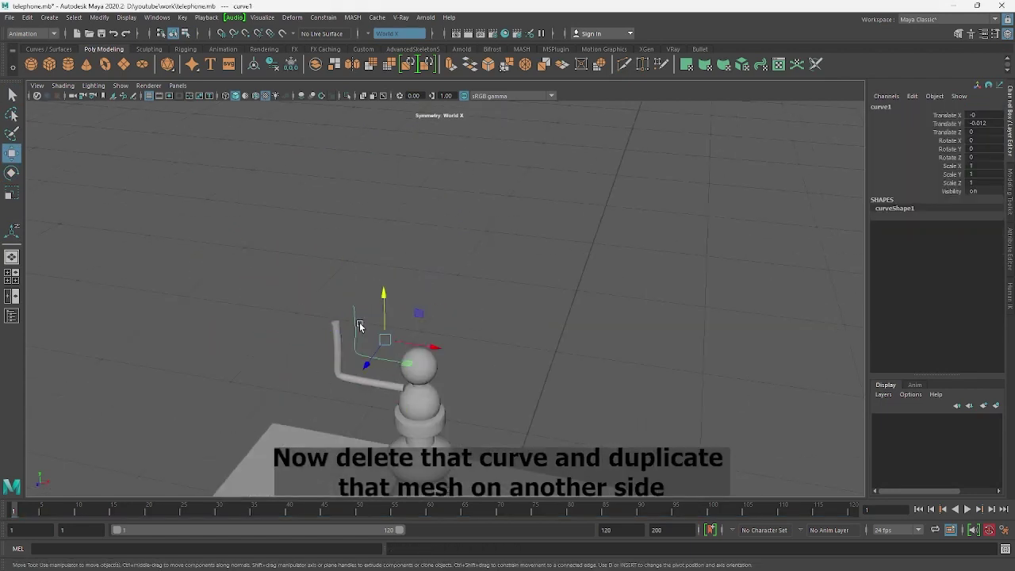
{"action": "key", "text": "f"}
{"action": "left_click_drag", "start_coordinate": [366, 339], "coordinate": [324, 343]}
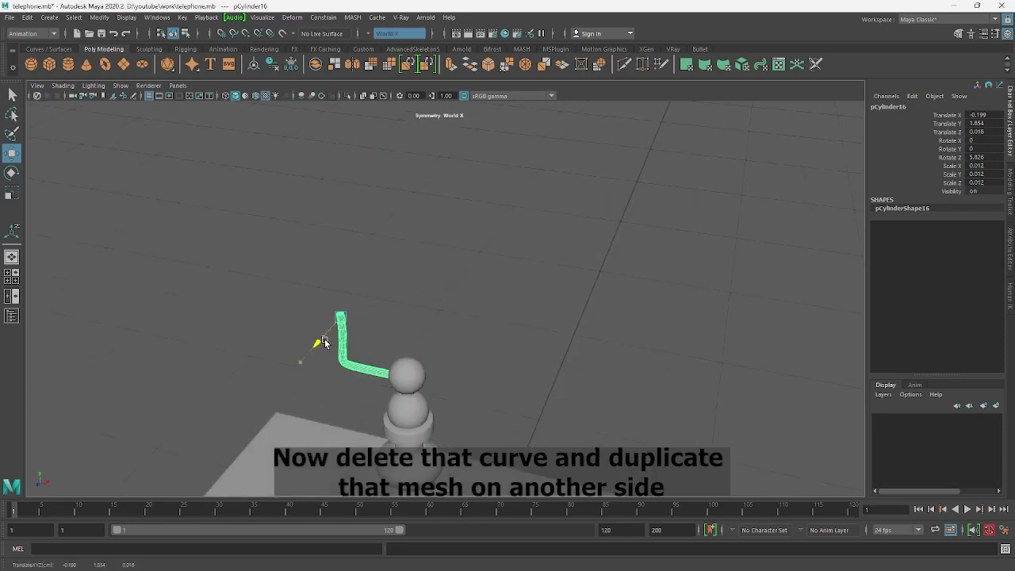
{"action": "key", "text": "f"}
{"action": "scroll", "coordinate": [589, 254], "scroll_direction": "up", "scroll_amount": 3}
{"action": "left_click", "coordinate": [589, 254]}
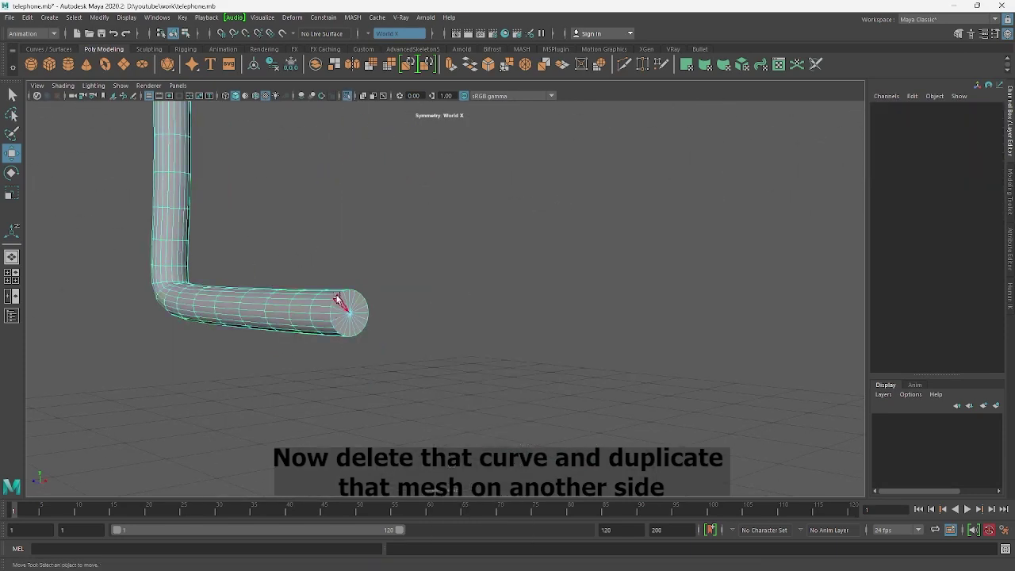
{"action": "scroll", "coordinate": [468, 255], "scroll_direction": "up", "scroll_amount": 3}
{"action": "left_click_drag", "start_coordinate": [467, 255], "coordinate": [426, 248], "text": "alt"}
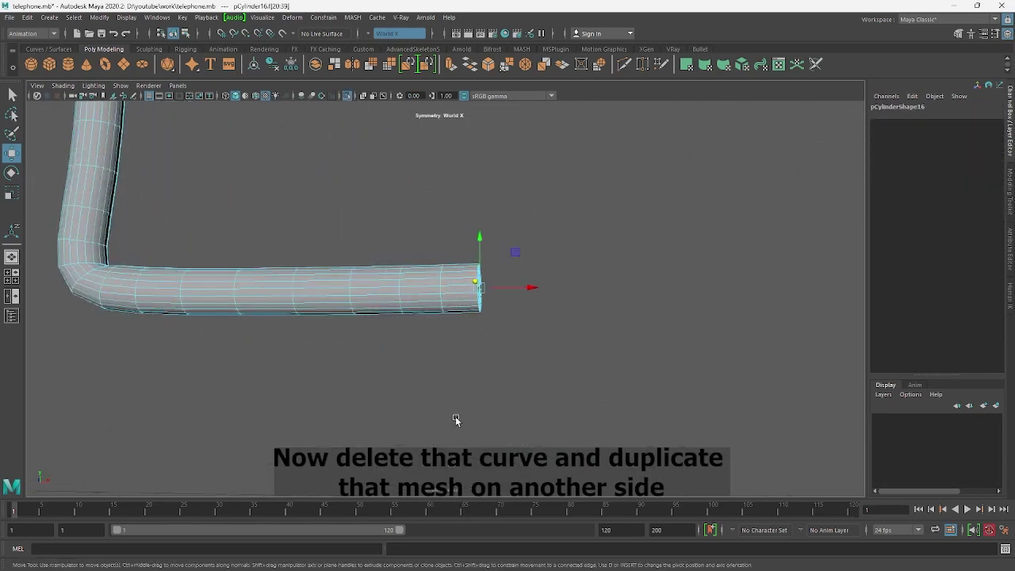
{"action": "key", "text": "F8"}
{"action": "key", "text": "f"}
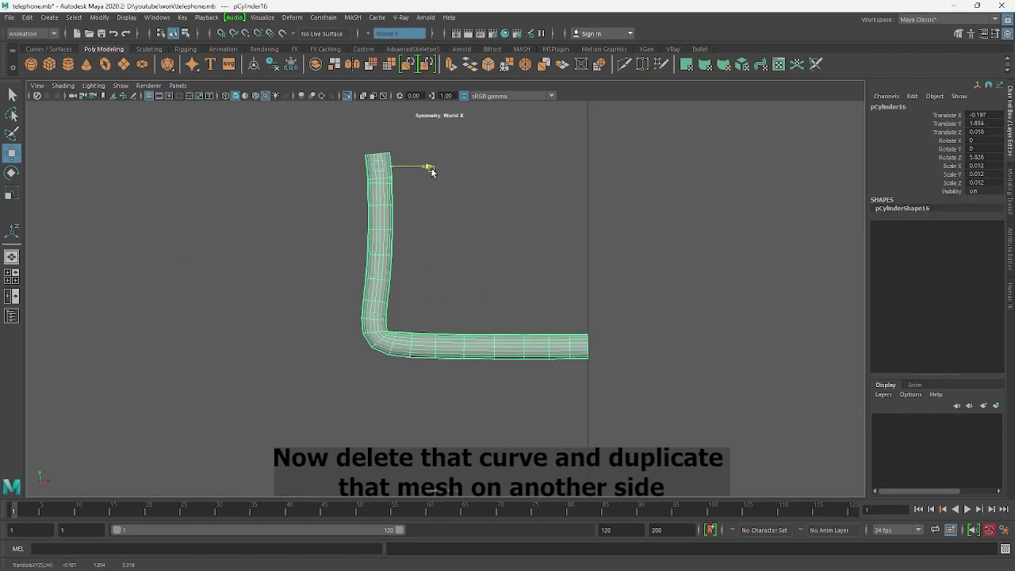
Mirror the tube across X into a U shape and show the whole telephone.
{"action": "left_click", "coordinate": [162, 17]}
{"action": "left_click", "coordinate": [32, 33]}
{"action": "left_click", "coordinate": [31, 45]}
{"action": "left_click", "coordinate": [187, 18]}
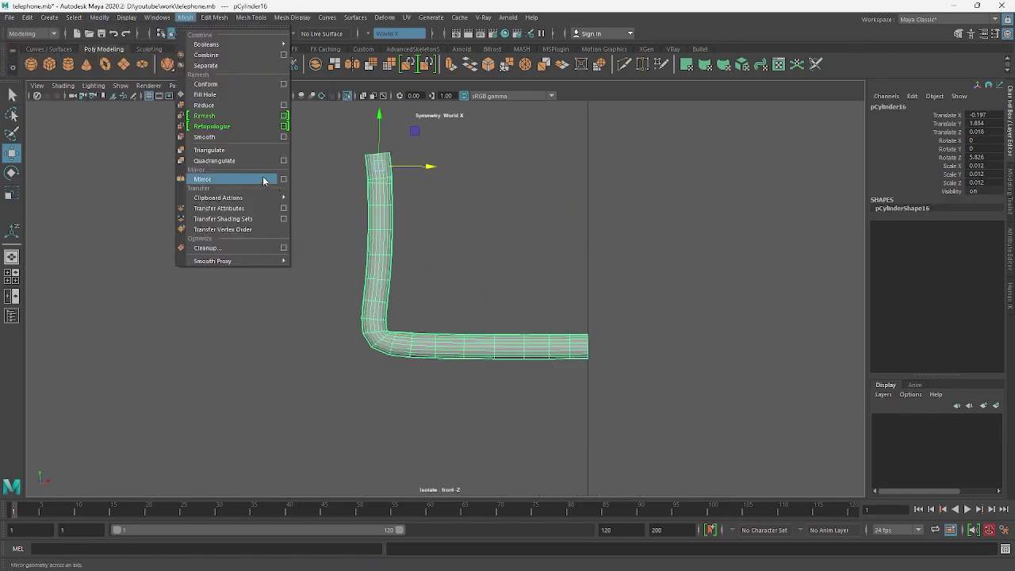
{"action": "left_click", "coordinate": [261, 179]}
{"action": "left_click", "coordinate": [102, 20]}
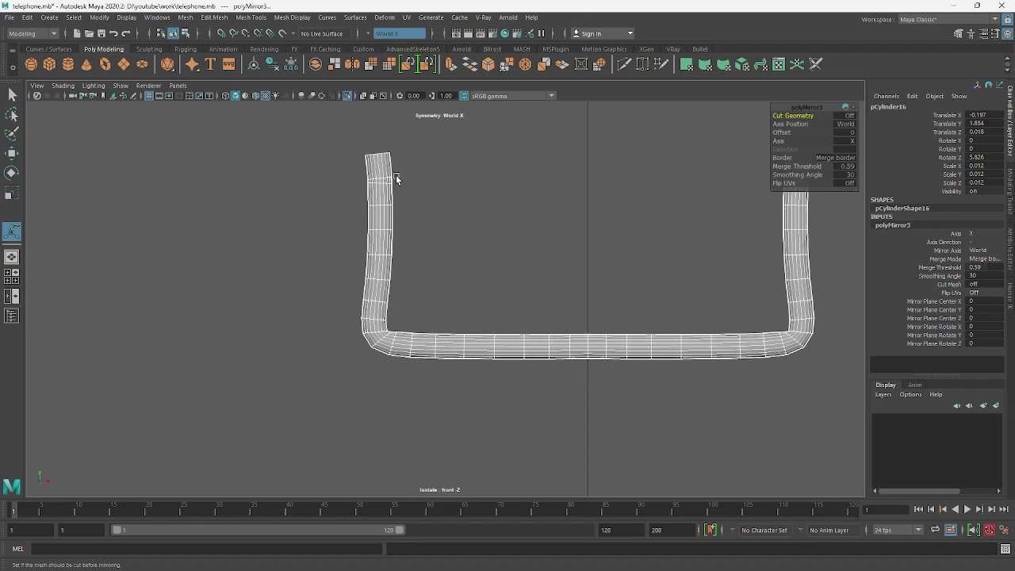
{"action": "left_click", "coordinate": [351, 96]}
{"action": "scroll", "coordinate": [468, 325], "scroll_direction": "down", "scroll_amount": 3}
{"action": "scroll", "coordinate": [469, 310], "scroll_direction": "up", "scroll_amount": 2}
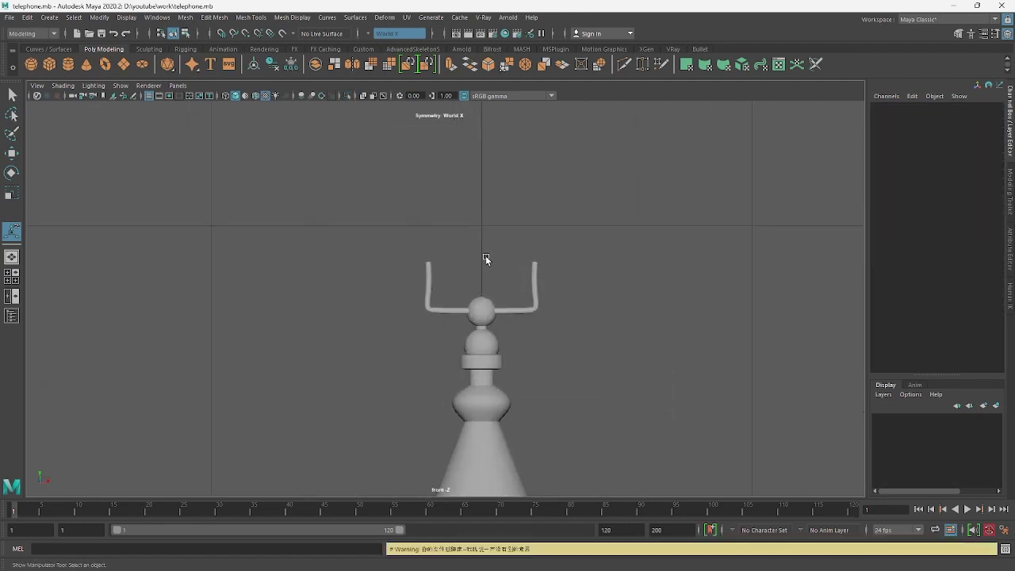
{"action": "scroll", "coordinate": [485, 258], "scroll_direction": "up", "scroll_amount": 2}
Move the arms' top four vertex rings outward symmetrically to flare the uprights.
{"action": "left_click", "coordinate": [444, 309]}
{"action": "scroll", "coordinate": [436, 238], "scroll_direction": "up", "scroll_amount": 2}
{"action": "right_click_drag", "start_coordinate": [442, 223], "coordinate": [413, 212]}
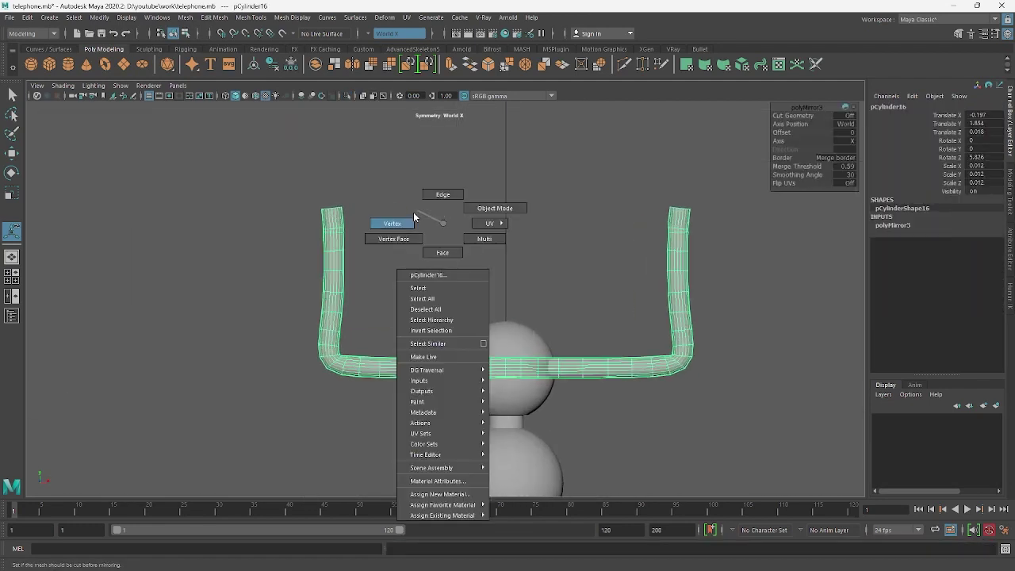
{"action": "left_click_drag", "start_coordinate": [261, 156], "coordinate": [415, 302]}
{"action": "key", "text": "w"}
{"action": "left_click_drag", "start_coordinate": [385, 253], "coordinate": [363, 272]}
{"action": "left_click_drag", "start_coordinate": [387, 241], "coordinate": [374, 258]}
{"action": "left_click_drag", "start_coordinate": [380, 232], "coordinate": [383, 233]}
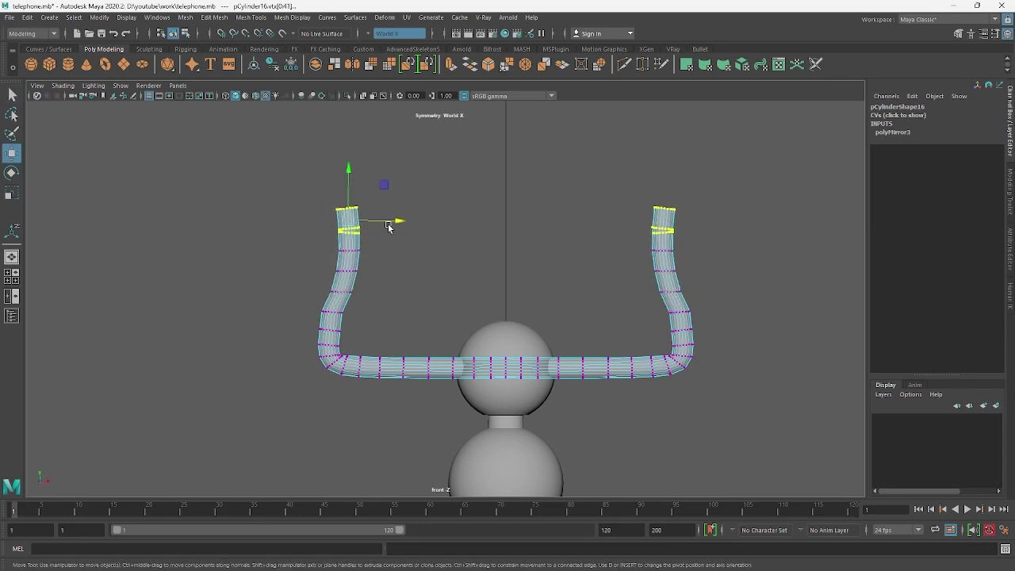
{"action": "left_click", "coordinate": [588, 220]}
{"action": "left_click", "coordinate": [336, 279]}
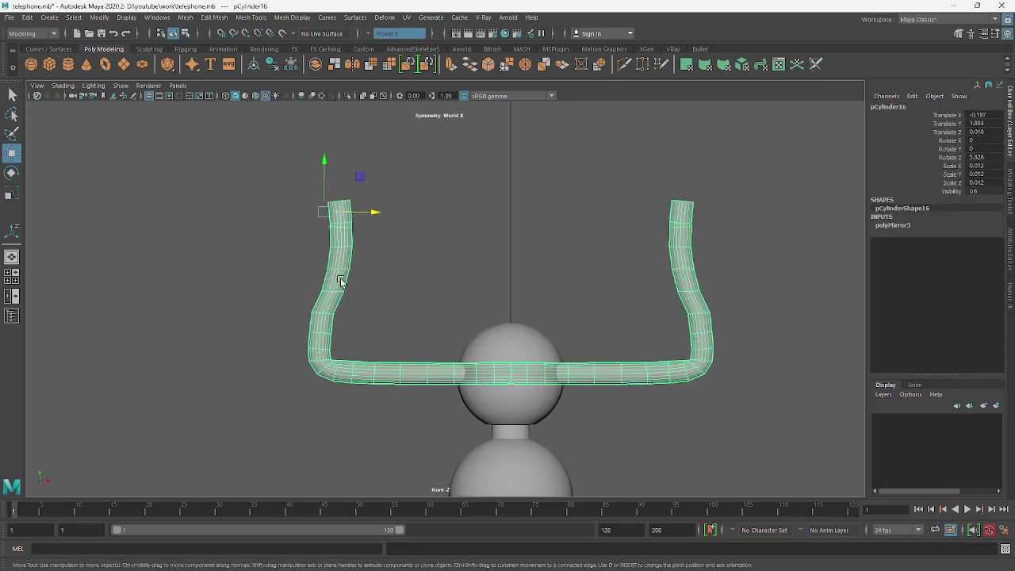
{"action": "key", "text": "F10"}
{"action": "left_click", "coordinate": [325, 315]}
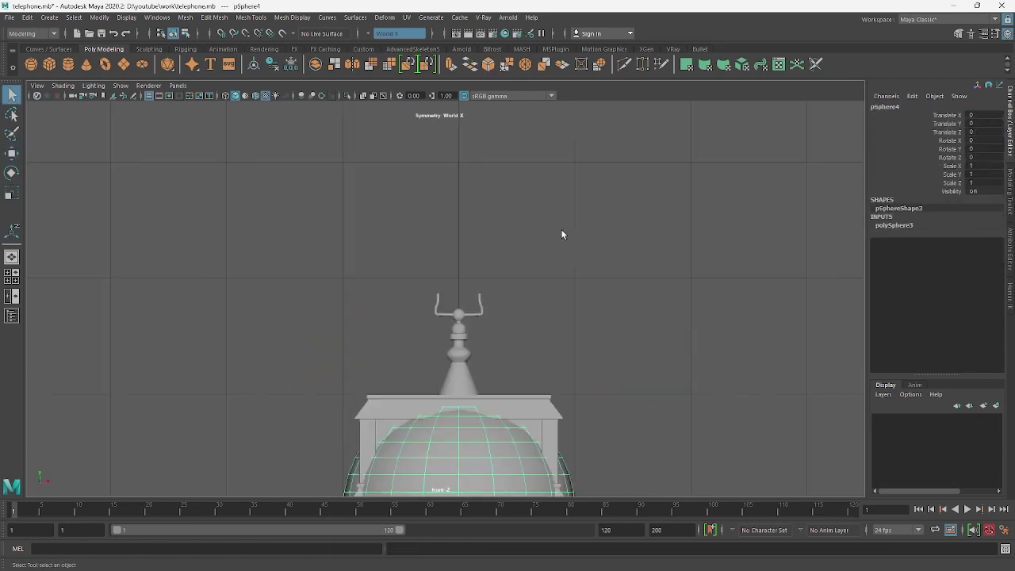
Shrink the new sphere and place it on the left cradle arm's tip.
{"action": "middle_click_drag", "start_coordinate": [397, 249], "coordinate": [378, 266]}
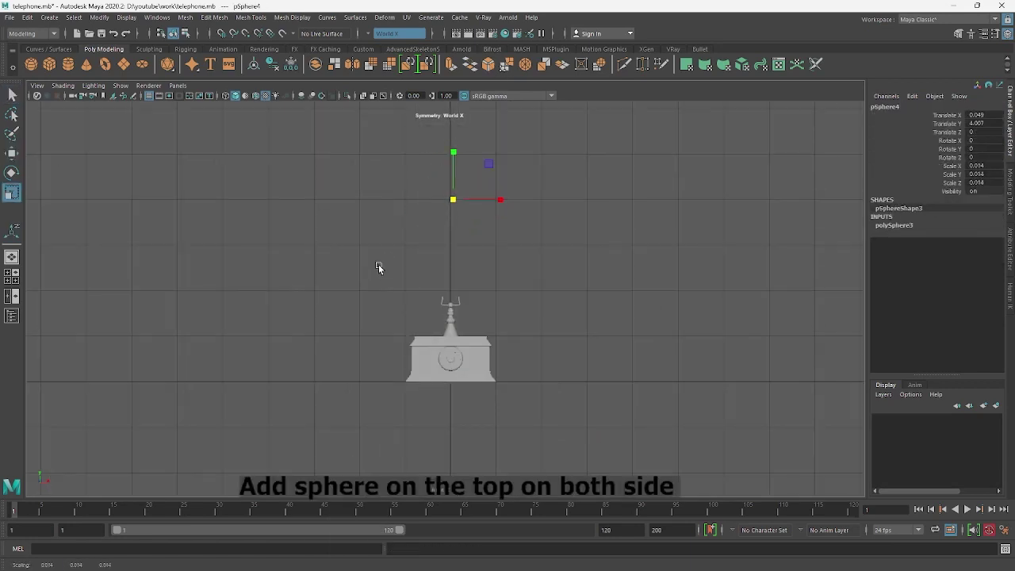
{"action": "left_click_drag", "start_coordinate": [447, 265], "coordinate": [447, 260]}
{"action": "key", "text": "f"}
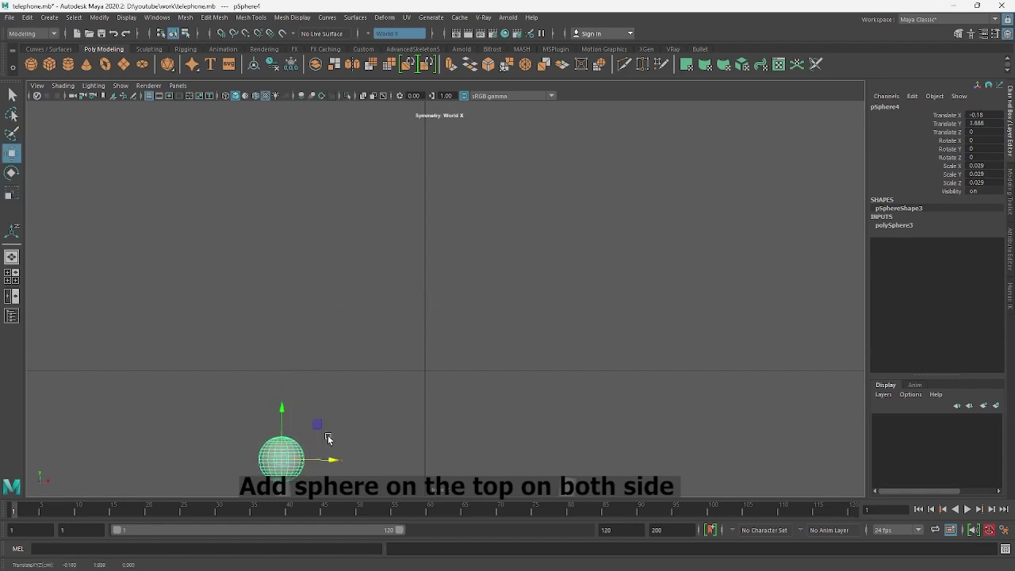
{"action": "key", "text": "f"}
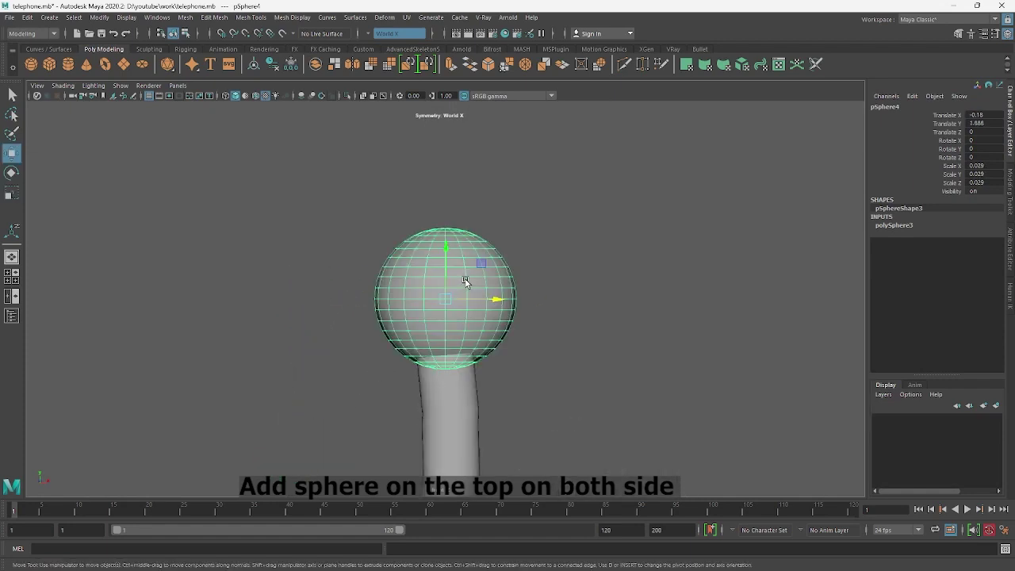
{"action": "scroll", "coordinate": [465, 282], "scroll_direction": "up", "scroll_amount": 3}
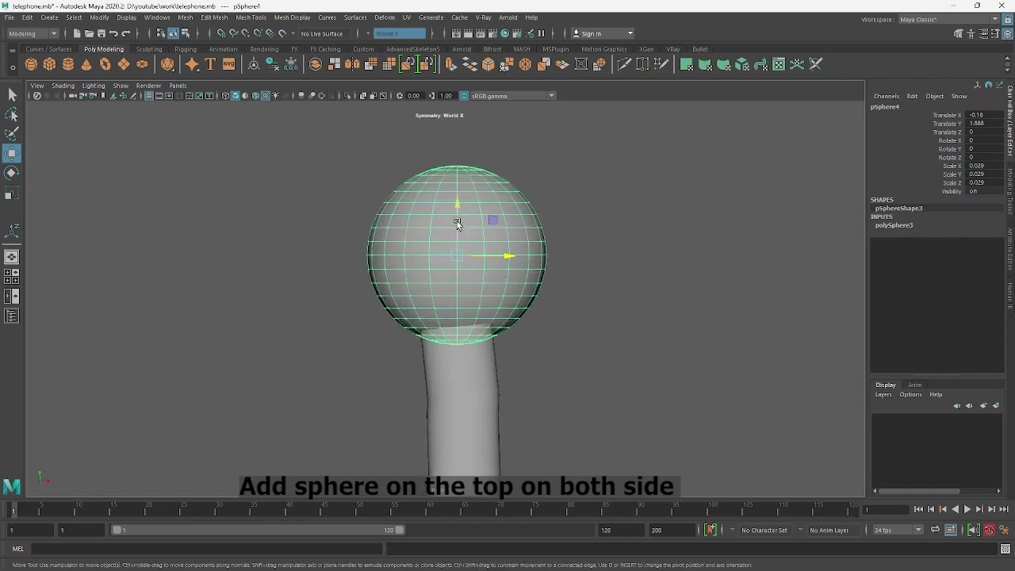
{"action": "left_click_drag", "start_coordinate": [460, 220], "coordinate": [466, 213]}
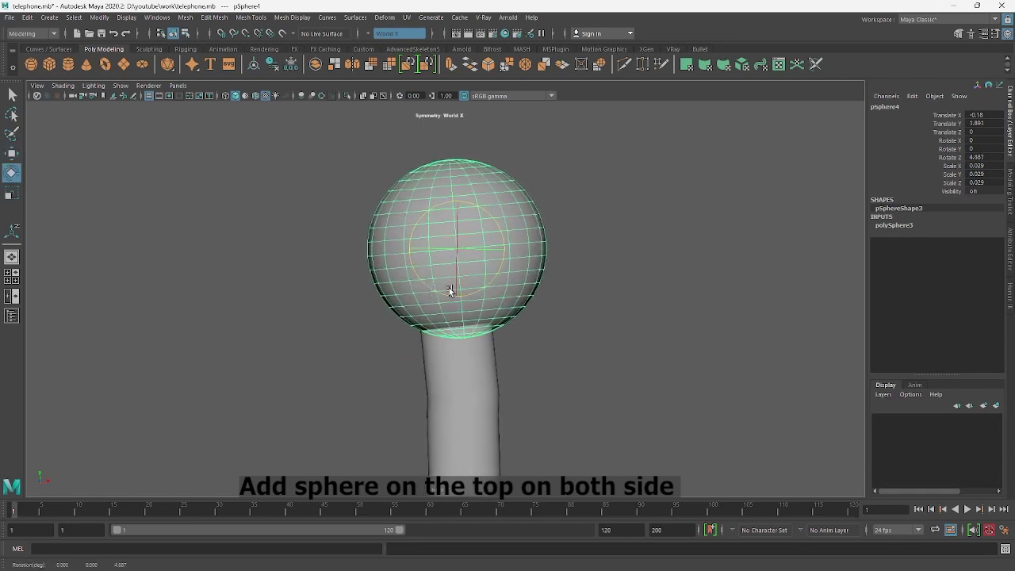
{"action": "scroll", "coordinate": [482, 249], "scroll_direction": "down", "scroll_amount": 10}
{"action": "left_click", "coordinate": [478, 318]}
{"action": "scroll", "coordinate": [462, 234], "scroll_direction": "up", "scroll_amount": 5}
{"action": "middle_click_drag", "start_coordinate": [462, 234], "coordinate": [394, 235], "text": "alt"}
Mirror pSphere4 across X onto the right arm's tip.
{"action": "left_click", "coordinate": [317, 240]}
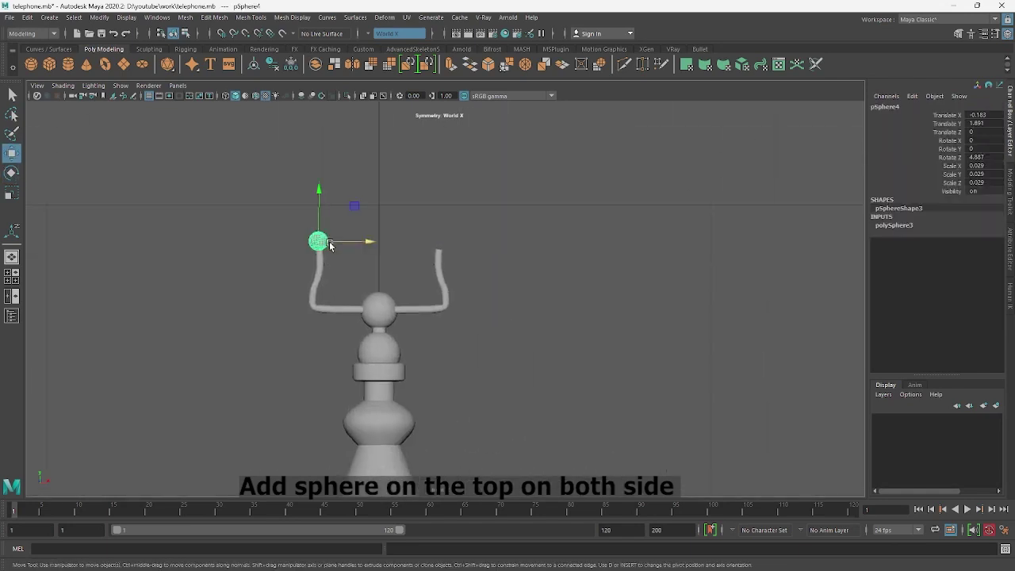
{"action": "left_click", "coordinate": [184, 16]}
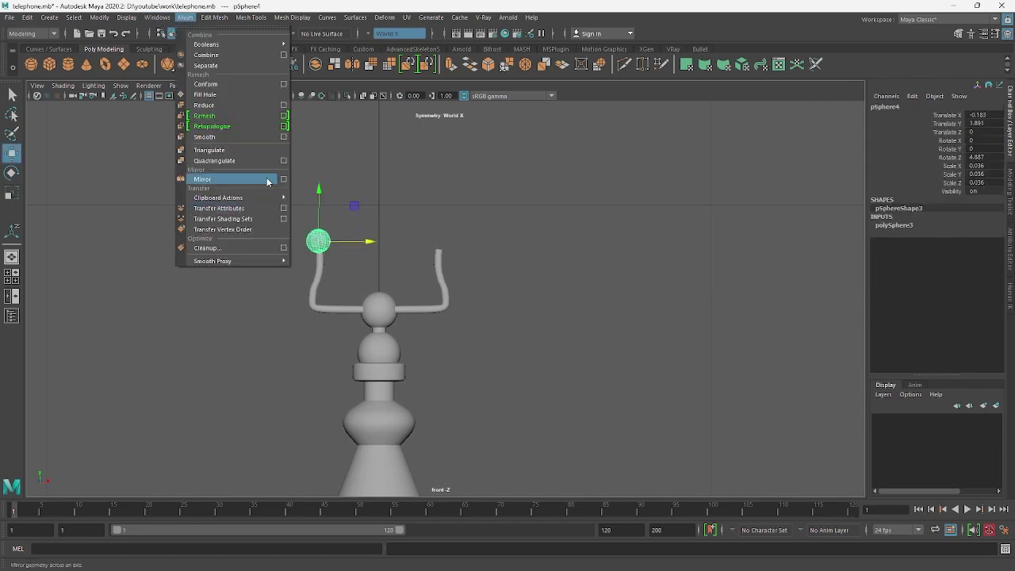
{"action": "left_click", "coordinate": [202, 180]}
{"action": "left_click", "coordinate": [99, 16]}
{"action": "key", "text": "w"}
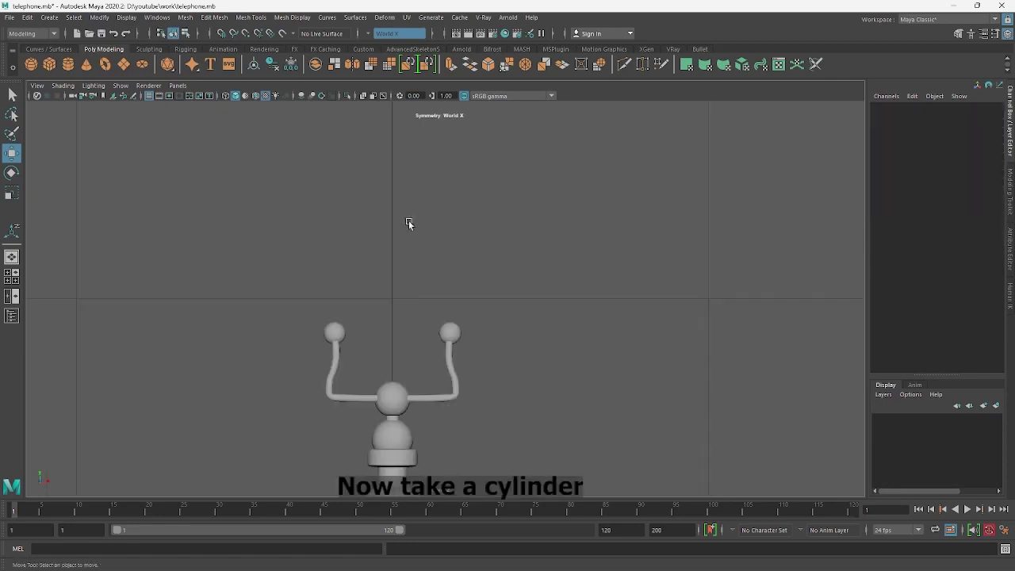
Shrink the new cylinder into a short, thin rod and adjust its height.
{"action": "left_click_drag", "start_coordinate": [437, 153], "coordinate": [320, 251]}
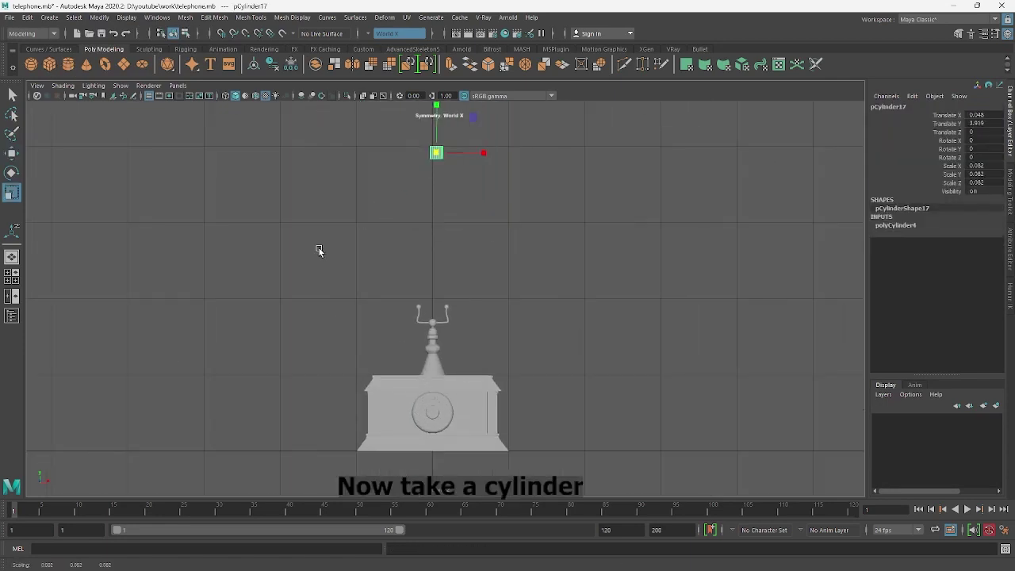
{"action": "left_click", "coordinate": [914, 226]}
{"action": "left_click_drag", "start_coordinate": [417, 215], "coordinate": [534, 220]}
{"action": "key", "text": "w"}
{"action": "scroll", "coordinate": [555, 230], "scroll_direction": "up", "scroll_amount": 2}
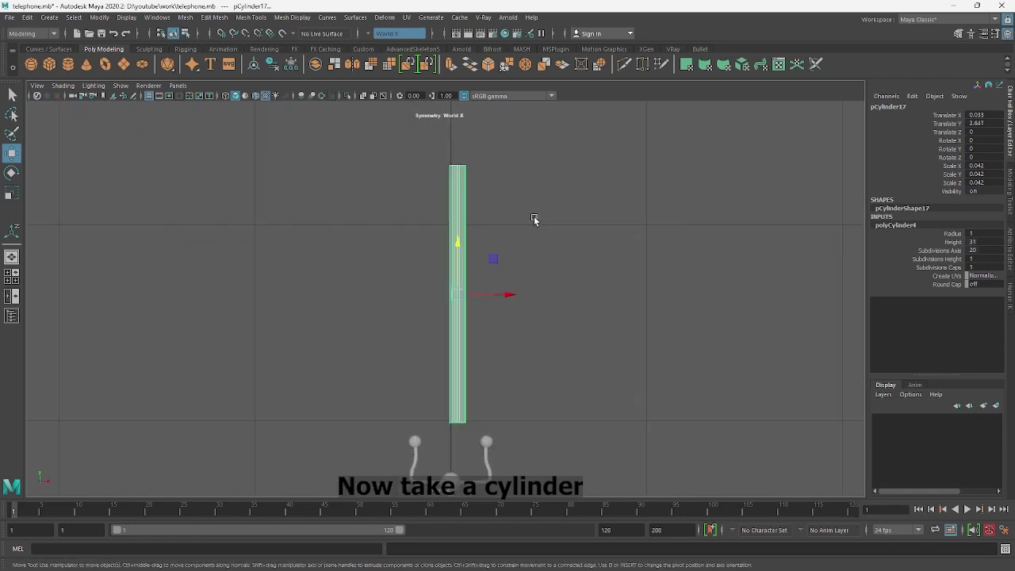
{"action": "key", "text": "r"}
{"action": "middle_click_drag", "start_coordinate": [431, 317], "coordinate": [375, 351]}
{"action": "left_click", "coordinate": [981, 240]}
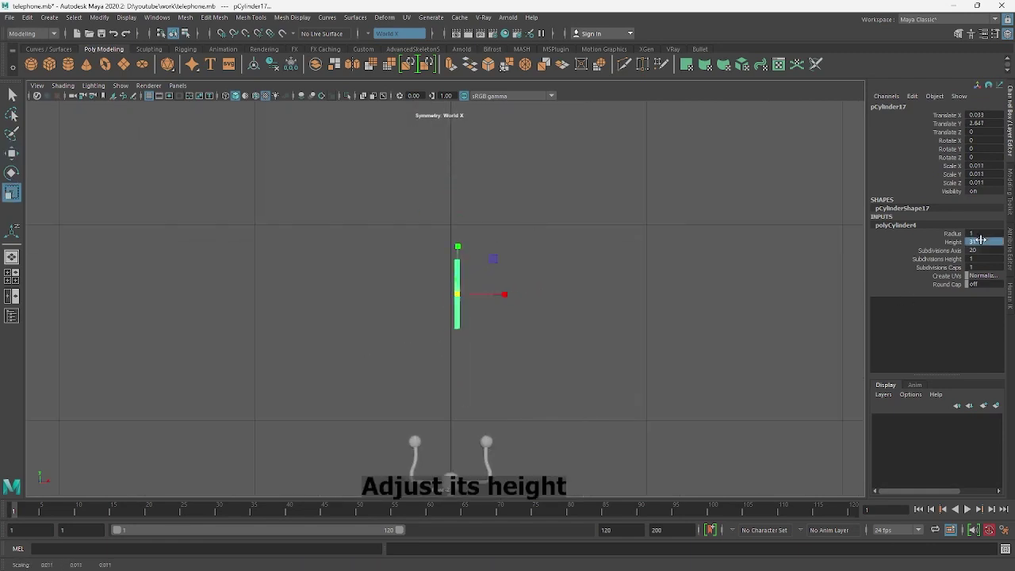
{"action": "scroll", "coordinate": [532, 339], "scroll_direction": "up", "scroll_amount": 5}
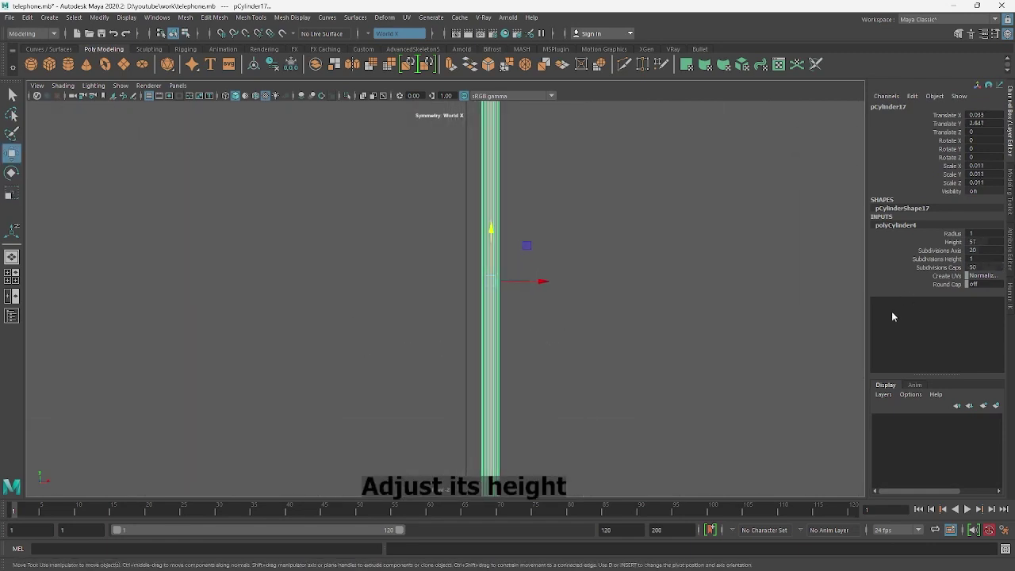
{"action": "scroll", "coordinate": [519, 284], "scroll_direction": "down", "scroll_amount": 5}
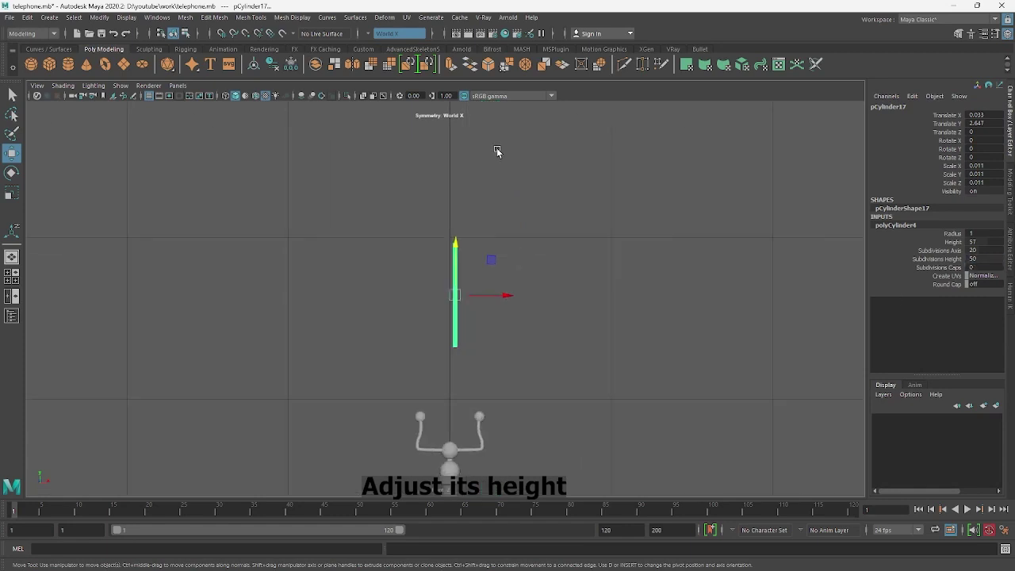
Add a Bend deformer to the rod with curvature 150.
{"action": "left_click", "coordinate": [384, 17]}
{"action": "left_click", "coordinate": [527, 230]}
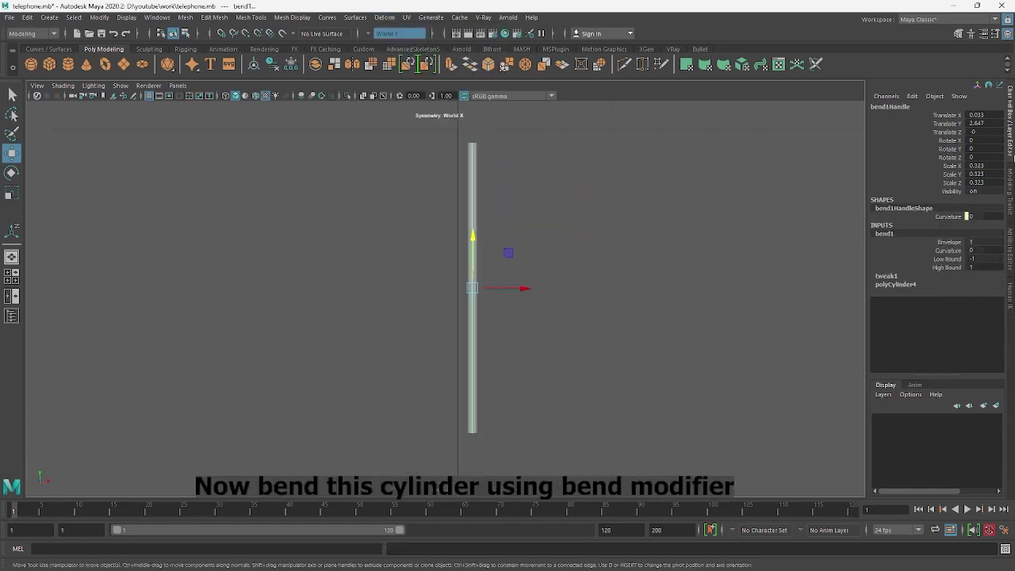
{"action": "key", "text": "ctrl+a"}
{"action": "left_click_drag", "start_coordinate": [954, 176], "coordinate": [646, 309]}
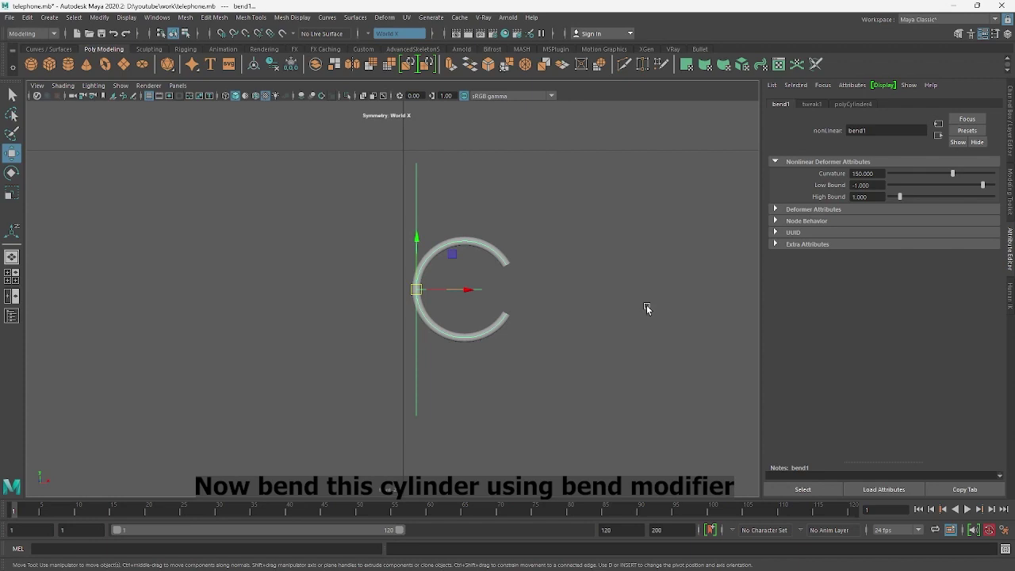
Duplicate the bent rod, rotate the copy upright, and place it on the left arm-top sphere.
{"action": "left_click", "coordinate": [501, 253]}
{"action": "key", "text": "ctrl+d"}
{"action": "scroll", "coordinate": [441, 291], "scroll_direction": "down", "scroll_amount": 3}
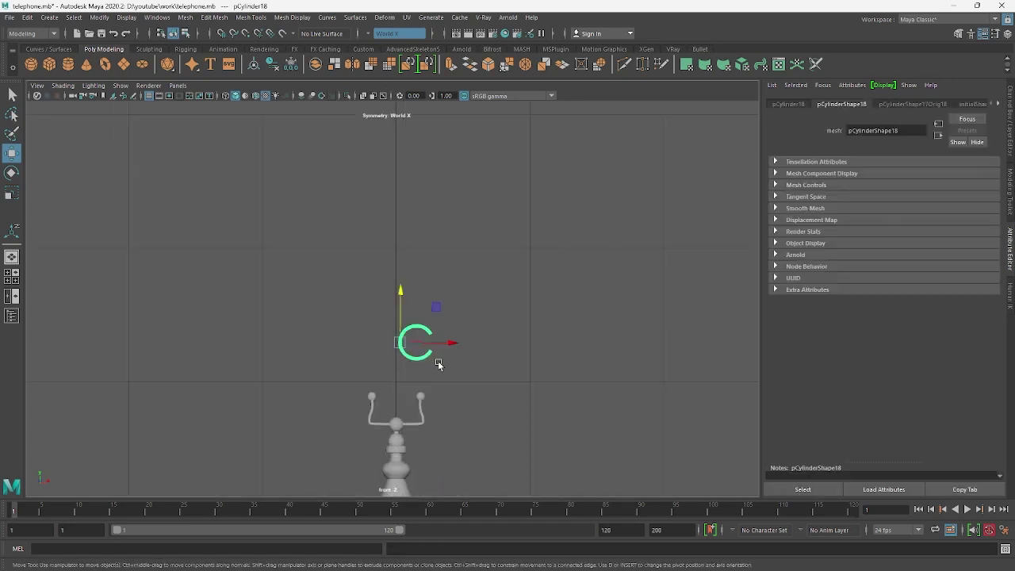
{"action": "key", "text": "e"}
{"action": "left_click_drag", "start_coordinate": [376, 284], "coordinate": [373, 287]}
{"action": "key", "text": "w"}
{"action": "key", "text": "ctrl+a"}
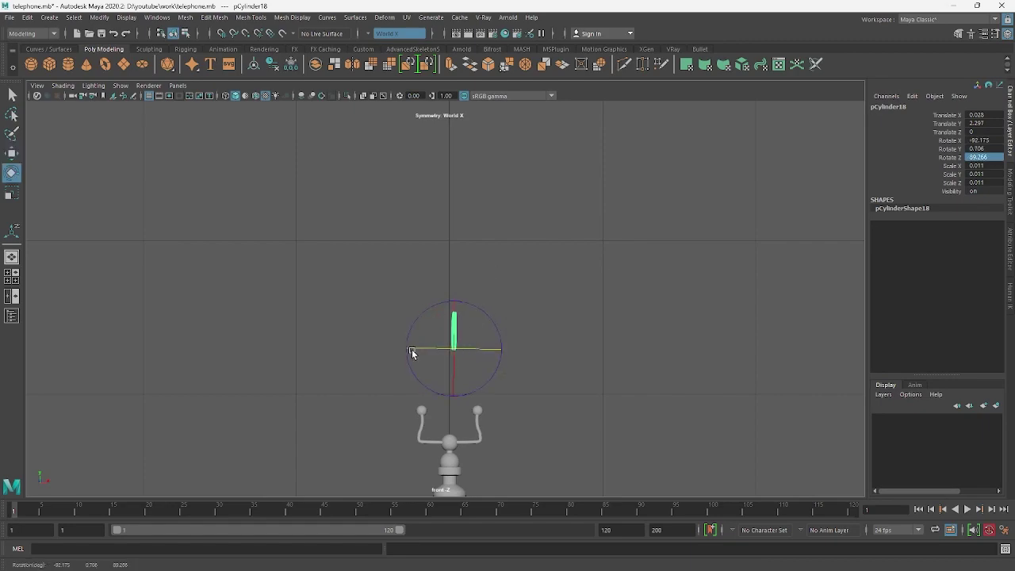
{"action": "key", "text": "w"}
{"action": "mouse_move", "coordinate": [618, 237]}
{"action": "left_mouse_down", "text": "alt"}
{"action": "mouse_move", "coordinate": [446, 264]}
{"action": "mouse_move", "coordinate": [428, 312]}
{"action": "left_mouse_up", "text": "alt"}
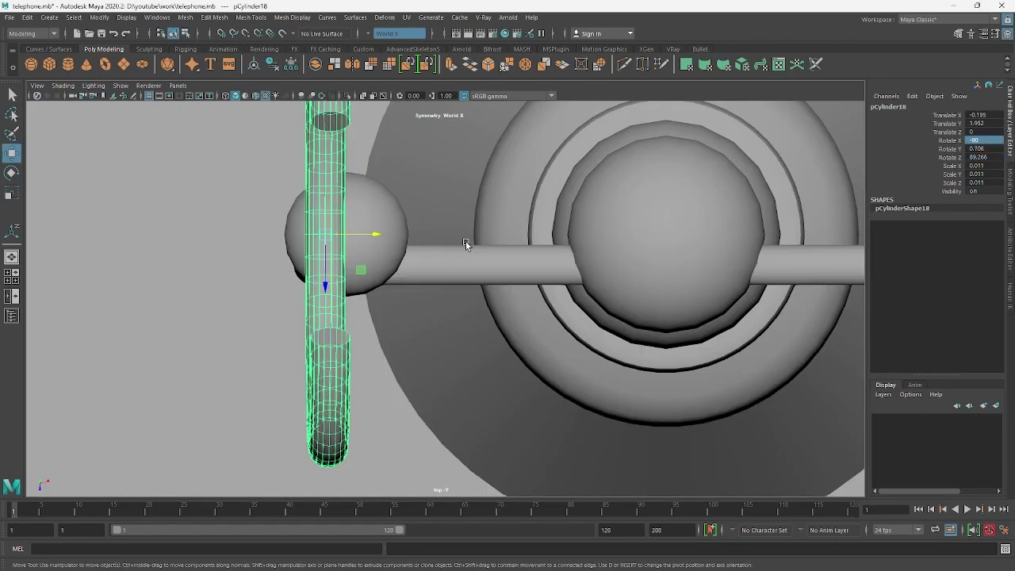
Mirror the curved rod to the other side, center its pivot, and position both rods above the spheres.
{"action": "key", "text": "space"}
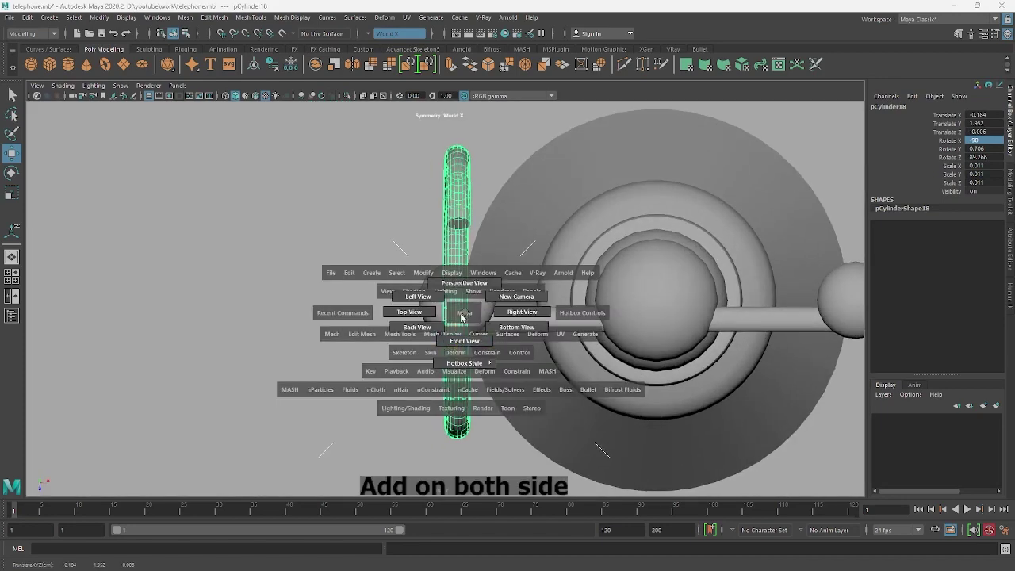
{"action": "left_click", "coordinate": [185, 17]}
{"action": "left_click", "coordinate": [264, 176]}
{"action": "left_click", "coordinate": [99, 16]}
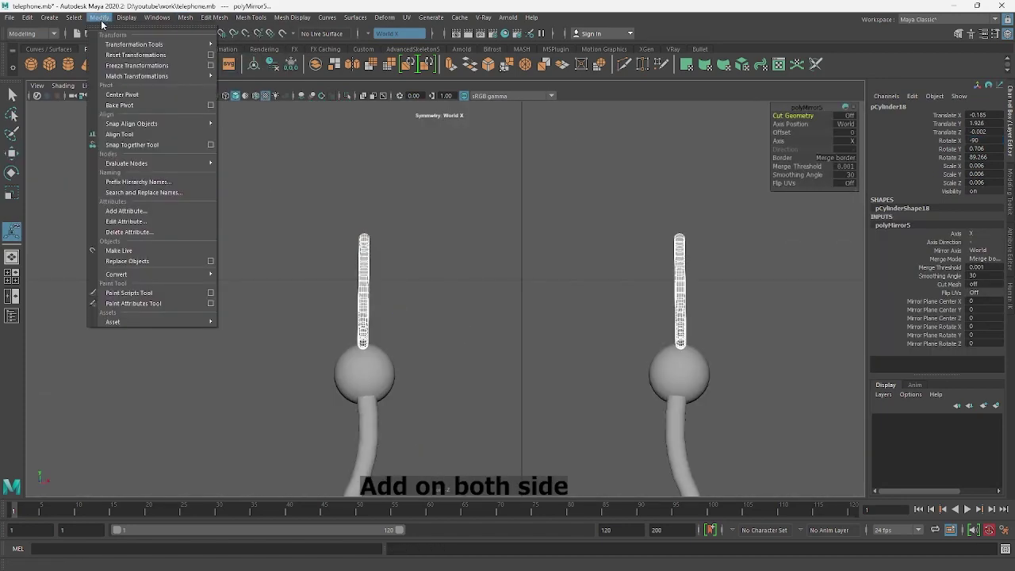
{"action": "left_click", "coordinate": [394, 175]}
{"action": "left_click", "coordinate": [99, 16]}
{"action": "left_click", "coordinate": [119, 87]}
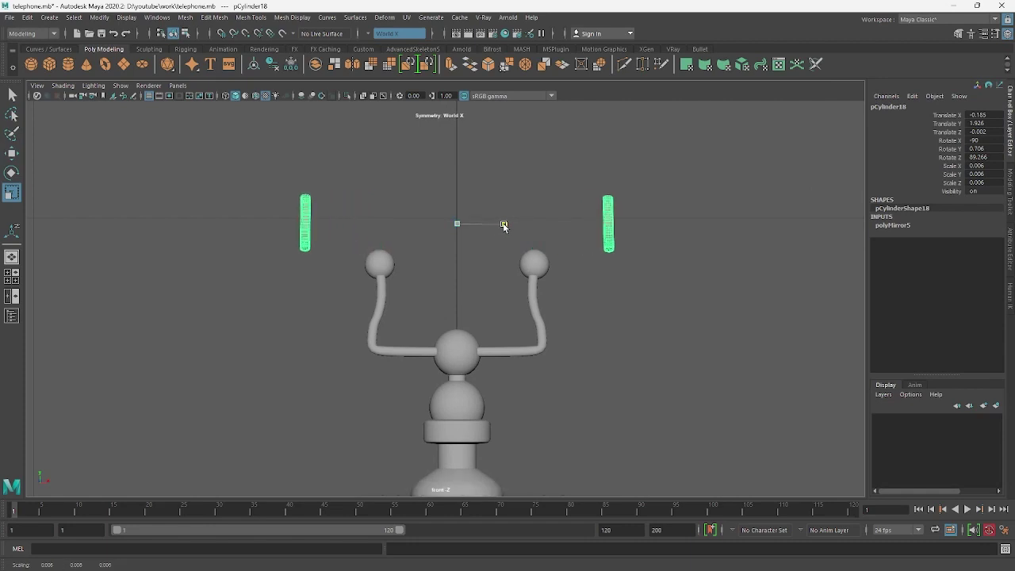
{"action": "left_click_drag", "start_coordinate": [503, 224], "coordinate": [578, 230]}
{"action": "left_click_drag", "start_coordinate": [716, 224], "coordinate": [565, 245]}
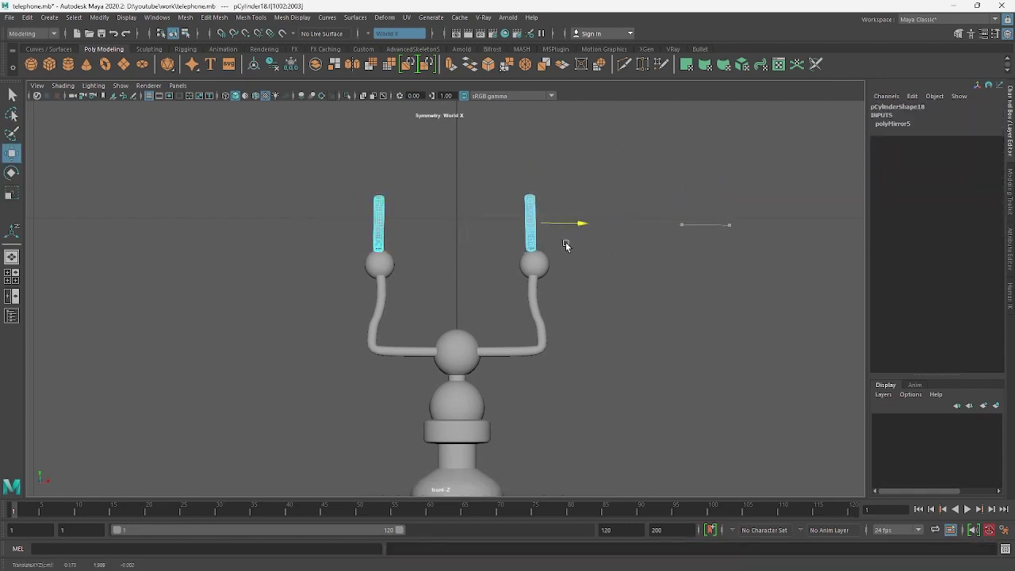
{"action": "right_click_drag", "start_coordinate": [614, 184], "coordinate": [666, 159]}
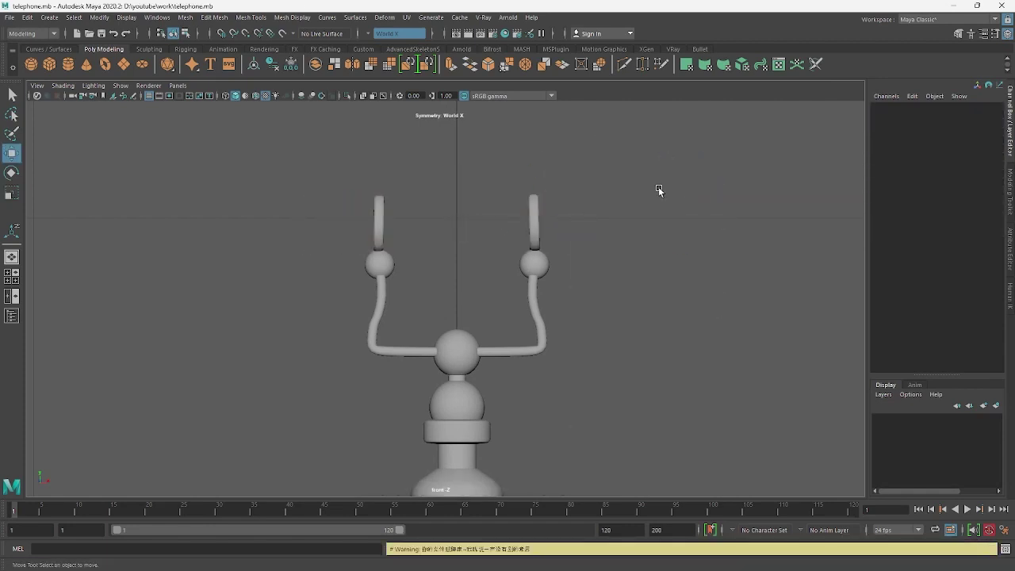
{"action": "left_click", "coordinate": [68, 64]}
{"action": "scroll", "coordinate": [568, 242], "scroll_direction": "down", "scroll_amount": 5}
Turn symmetry off and give the new cylinder a 90° Z rotation and 50 axis subdivisions.
{"action": "scroll", "coordinate": [568, 242], "scroll_direction": "down", "scroll_amount": 3}
{"action": "mouse_move", "coordinate": [460, 341]}
{"action": "left_mouse_down"}
{"action": "mouse_move", "coordinate": [459, 200]}
{"action": "mouse_move", "coordinate": [533, 323]}
{"action": "left_mouse_up"}
{"action": "left_click", "coordinate": [388, 33]}
{"action": "left_click", "coordinate": [387, 39]}
{"action": "key", "text": "f"}
{"action": "key", "text": "e"}
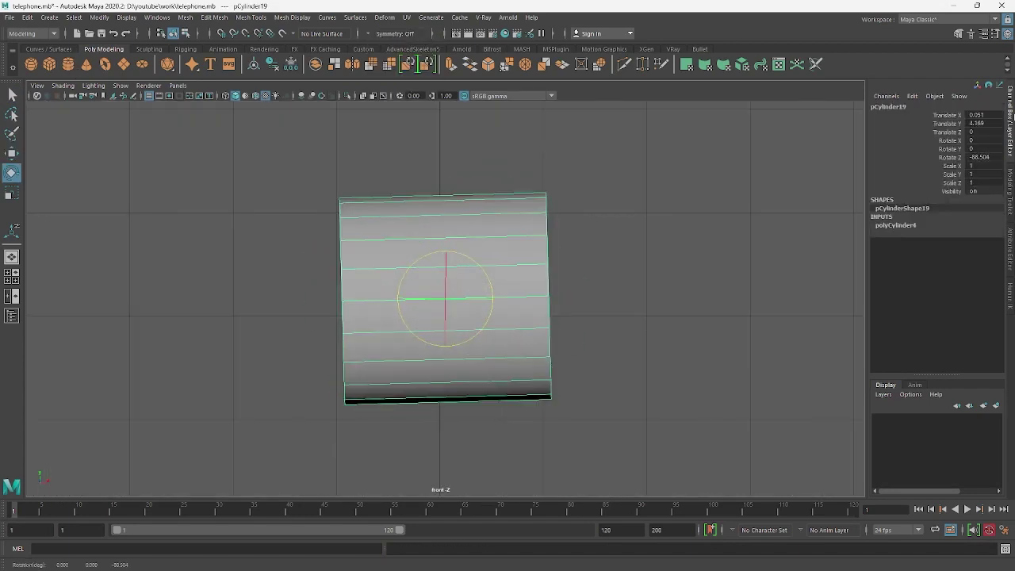
{"action": "left_click", "coordinate": [997, 158]}
{"action": "type", "text": "90"}
{"action": "key", "text": "Return"}
{"action": "left_click", "coordinate": [912, 226]}
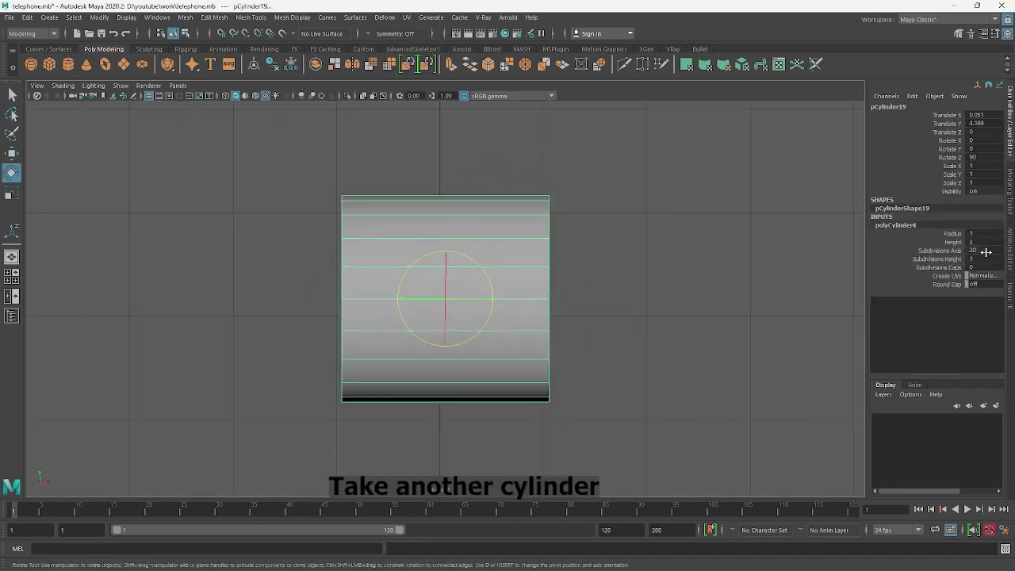
{"action": "type", "text": "50"}
{"action": "key", "text": "Return"}
Switch to wireframe and scale the cylinder down sharply.
{"action": "key", "text": "r"}
{"action": "middle_click_drag", "start_coordinate": [508, 310], "coordinate": [353, 357]}
{"action": "key", "text": "w"}
{"action": "scroll", "coordinate": [442, 332], "scroll_direction": "down", "scroll_amount": 3}
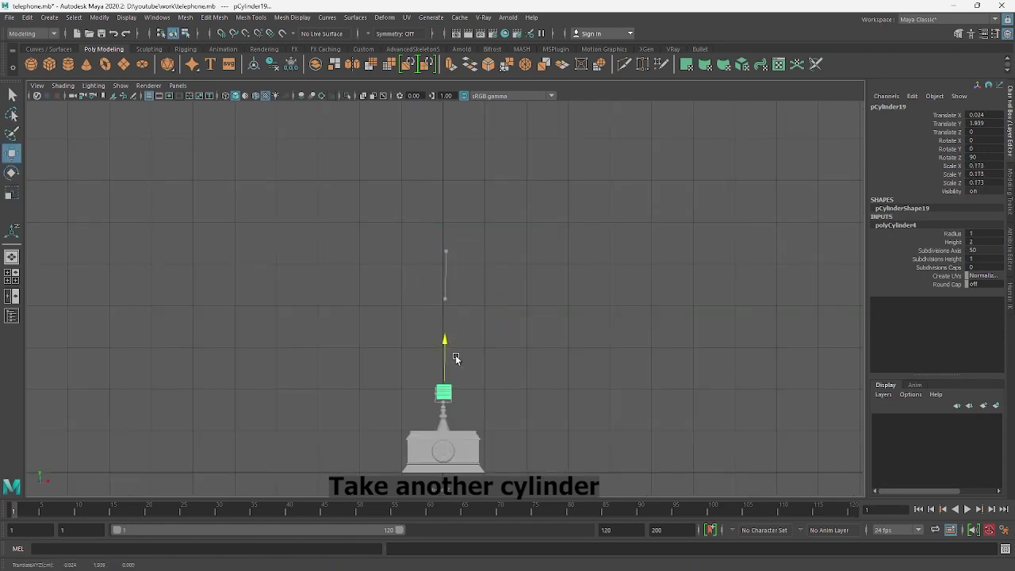
{"action": "key", "text": "f"}
{"action": "scroll", "coordinate": [471, 298], "scroll_direction": "down", "scroll_amount": 3}
{"action": "key", "text": "4"}
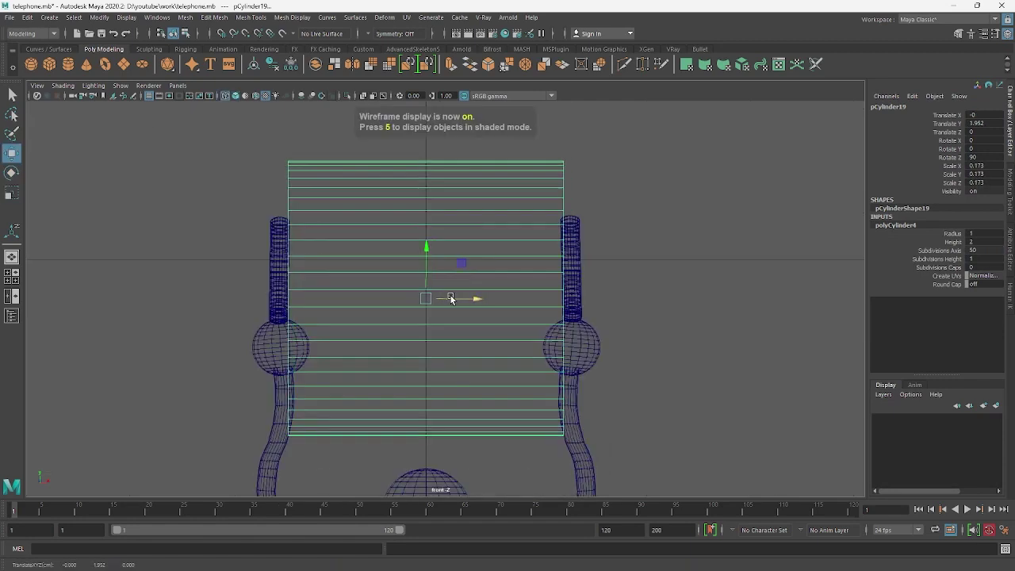
{"action": "key", "text": "r"}
{"action": "left_click_drag", "start_coordinate": [426, 299], "coordinate": [334, 366]}
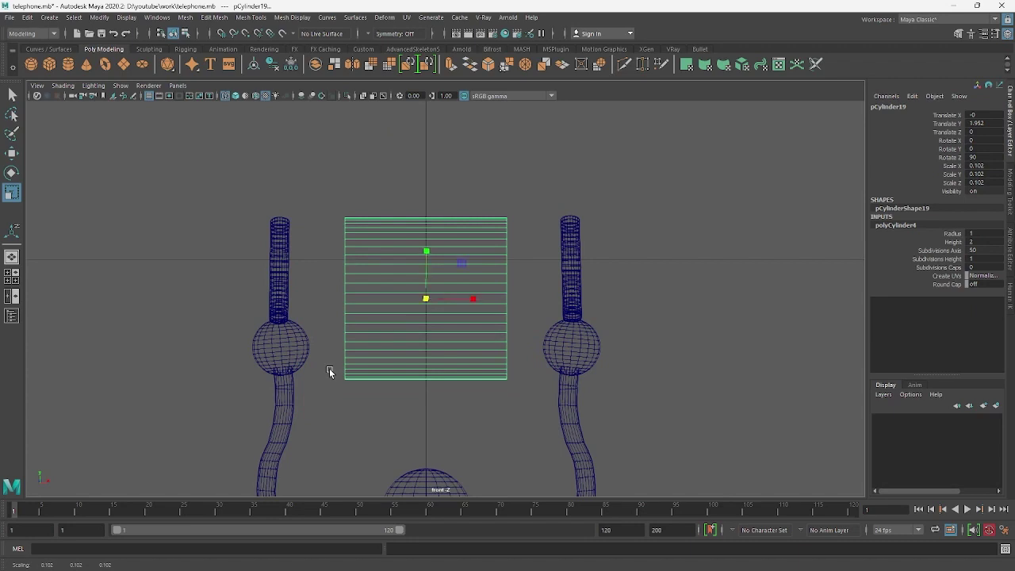
{"action": "mouse_move", "coordinate": [426, 298]}
{"action": "left_mouse_down"}
{"action": "mouse_move", "coordinate": [412, 277]}
{"action": "mouse_move", "coordinate": [429, 217]}
{"action": "left_mouse_up"}
Scale the cylinder to 0.058 and set its height to 7.
{"action": "key", "text": "w"}
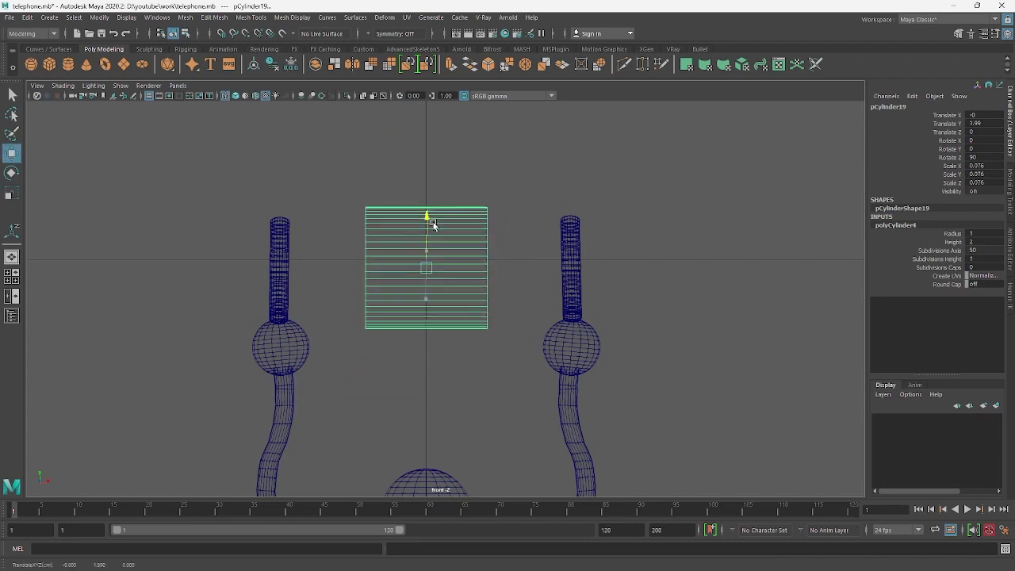
{"action": "key", "text": "r"}
{"action": "left_click_drag", "start_coordinate": [426, 267], "coordinate": [399, 286]}
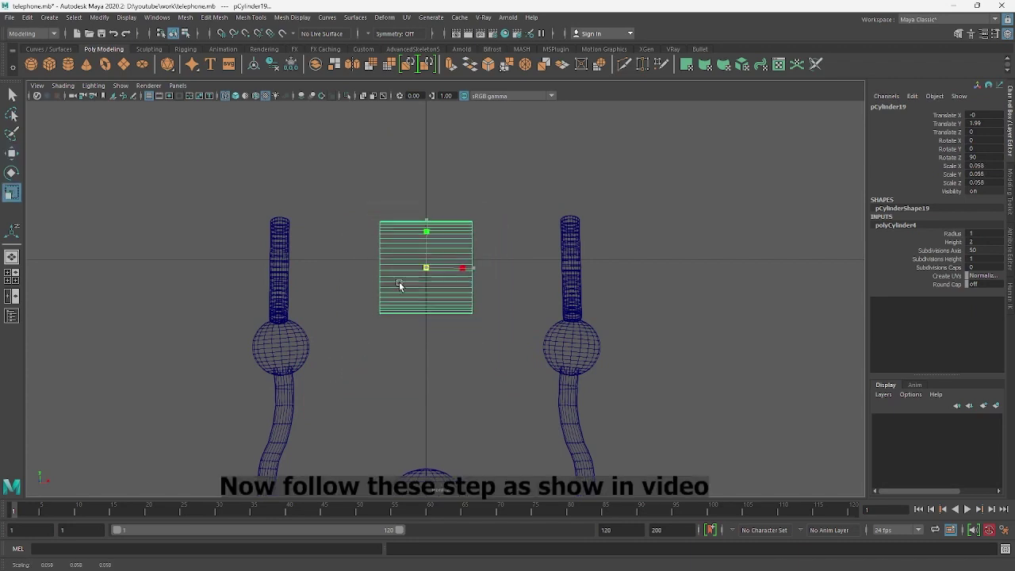
{"action": "key", "text": "w"}
{"action": "left_click", "coordinate": [982, 241]}
{"action": "type", "text": "7"}
{"action": "key", "text": "Return"}
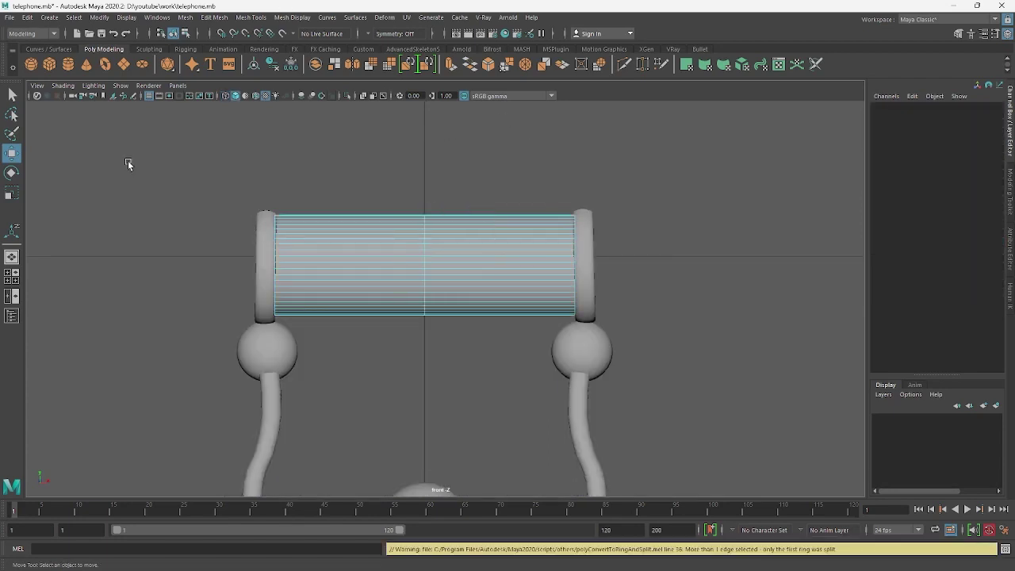
Bevel the cylinder's end edge loops and check the end vertices.
{"action": "left_click_drag", "start_coordinate": [413, 190], "coordinate": [471, 362]}
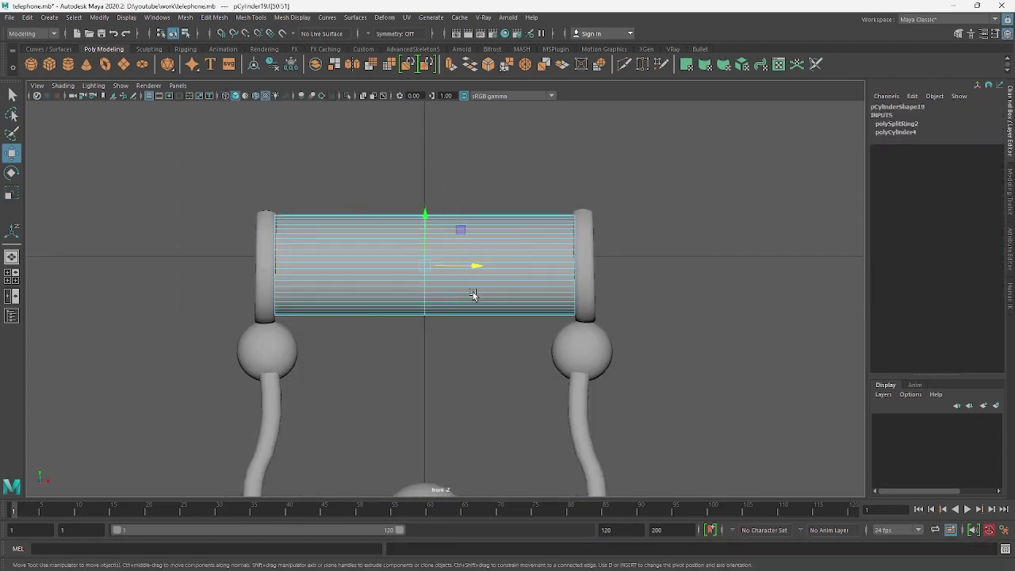
{"action": "left_click", "coordinate": [492, 64]}
{"action": "key", "text": "F9"}
{"action": "left_click_drag", "start_coordinate": [262, 191], "coordinate": [307, 321]}
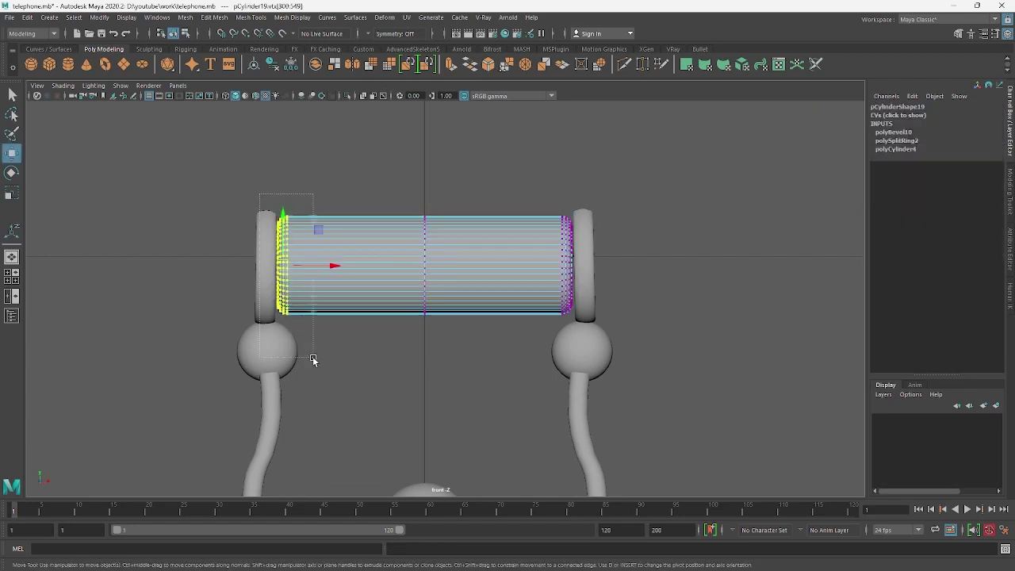
{"action": "left_click_drag", "start_coordinate": [547, 198], "coordinate": [602, 325]}
{"action": "key", "text": "F8"}
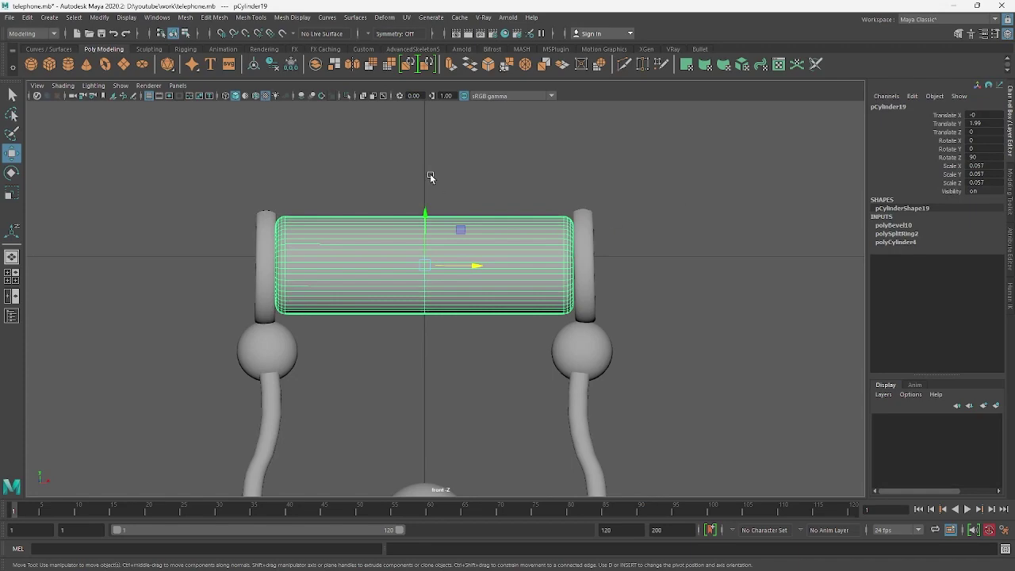
{"action": "left_click_drag", "start_coordinate": [429, 177], "coordinate": [507, 198], "text": "alt"}
Extrude the left end face and scale it down into a thin tube.
{"action": "key", "text": "F11"}
{"action": "left_click", "coordinate": [577, 290]}
{"action": "key", "text": "ctrl+e"}
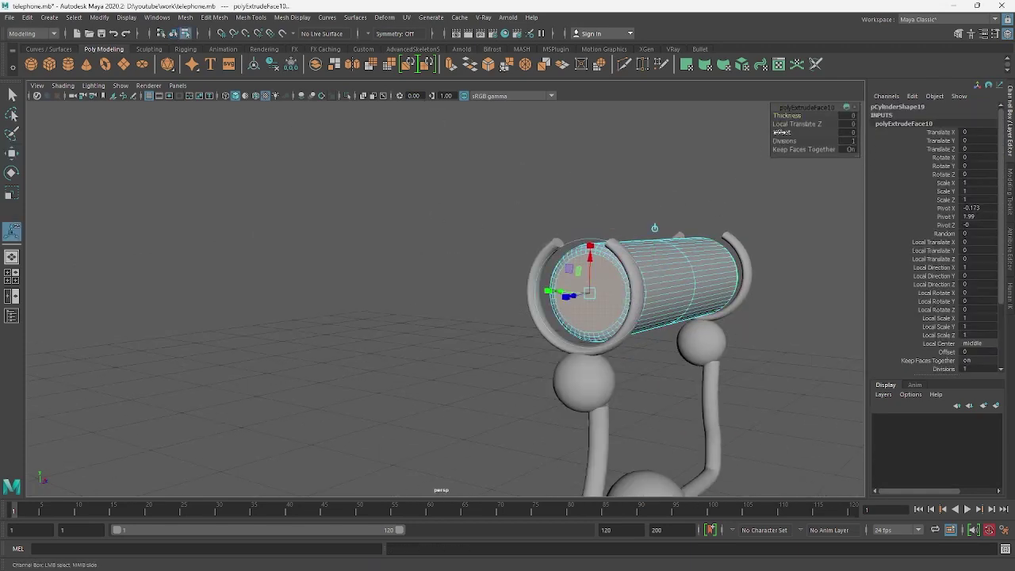
{"action": "left_click_drag", "start_coordinate": [780, 131], "coordinate": [793, 133]}
{"action": "key", "text": "ctrl+z"}
{"action": "key", "text": "ctrl+z"}
{"action": "key", "text": "ctrl+z"}
{"action": "key", "text": "r"}
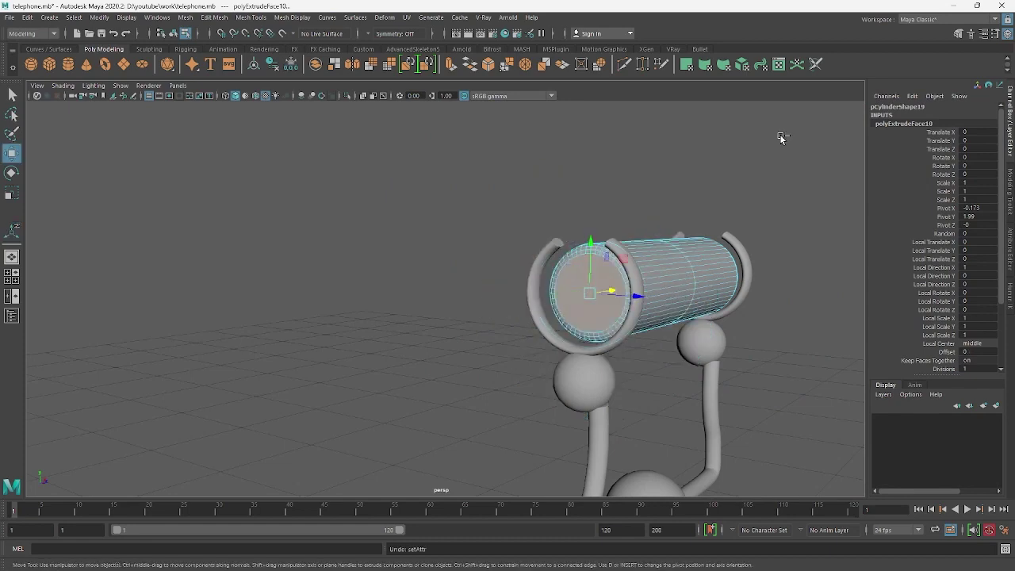
{"action": "scroll", "coordinate": [581, 287], "scroll_direction": "up", "scroll_amount": 5}
{"action": "scroll", "coordinate": [581, 284], "scroll_direction": "down", "scroll_amount": 2}
{"action": "mouse_move", "coordinate": [581, 285]}
{"action": "left_mouse_down", "text": "alt"}
{"action": "mouse_move", "coordinate": [590, 287]}
{"action": "mouse_move", "coordinate": [543, 295]}
{"action": "mouse_move", "coordinate": [629, 283]}
{"action": "left_mouse_up", "text": "alt"}
Extrude the end face again into a long rod, then bevel and extrude a narrower tip.
{"action": "key", "text": "ctrl+e"}
{"action": "key", "text": "w"}
{"action": "key", "text": "space"}
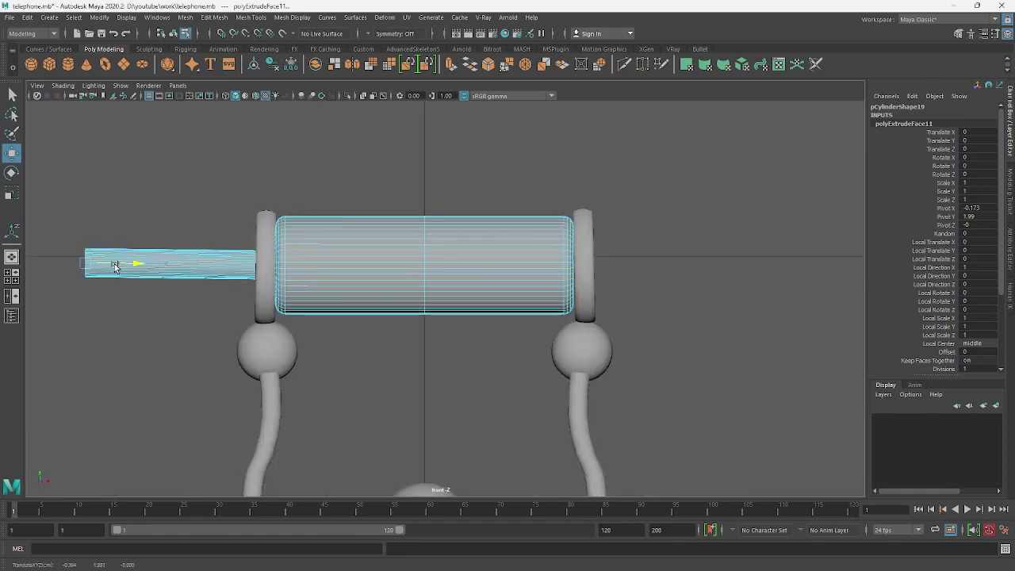
{"action": "scroll", "coordinate": [396, 289], "scroll_direction": "down", "scroll_amount": 5}
{"action": "scroll", "coordinate": [386, 288], "scroll_direction": "up", "scroll_amount": 2}
{"action": "scroll", "coordinate": [341, 298], "scroll_direction": "up", "scroll_amount": 2}
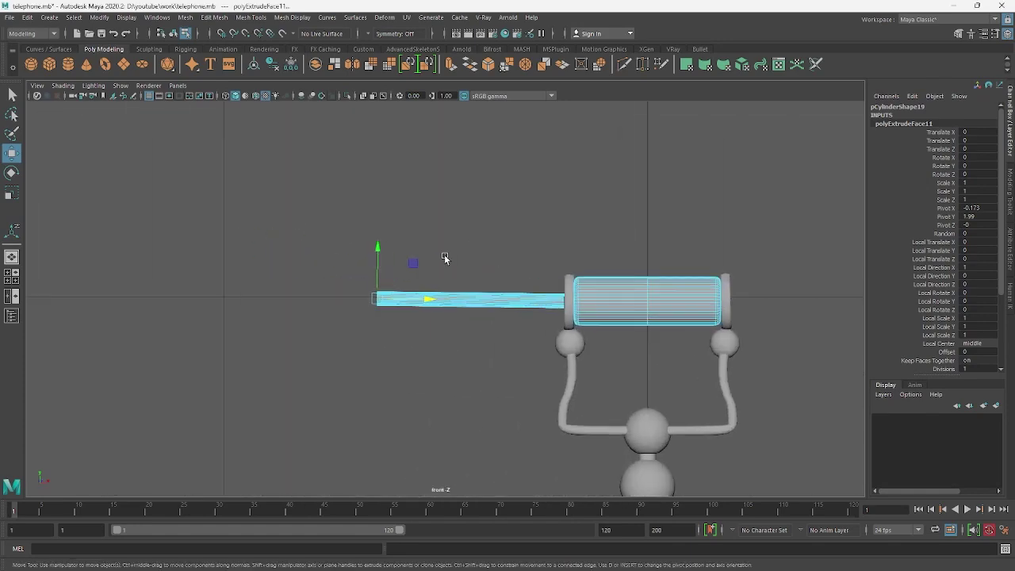
{"action": "key", "text": "space"}
{"action": "left_click_drag", "start_coordinate": [444, 260], "coordinate": [417, 235]}
{"action": "left_click", "coordinate": [489, 64]}
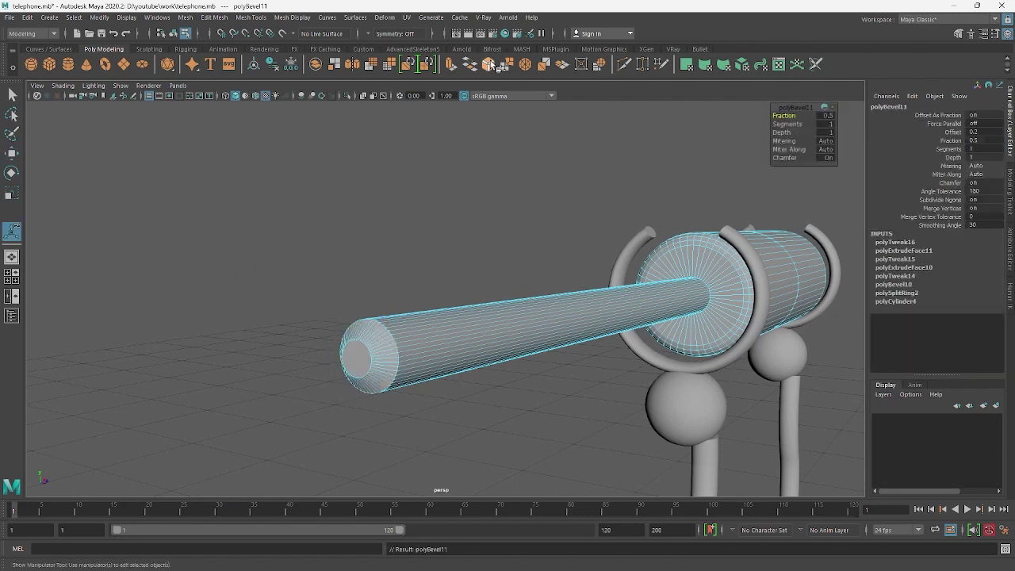
{"action": "key", "text": "w"}
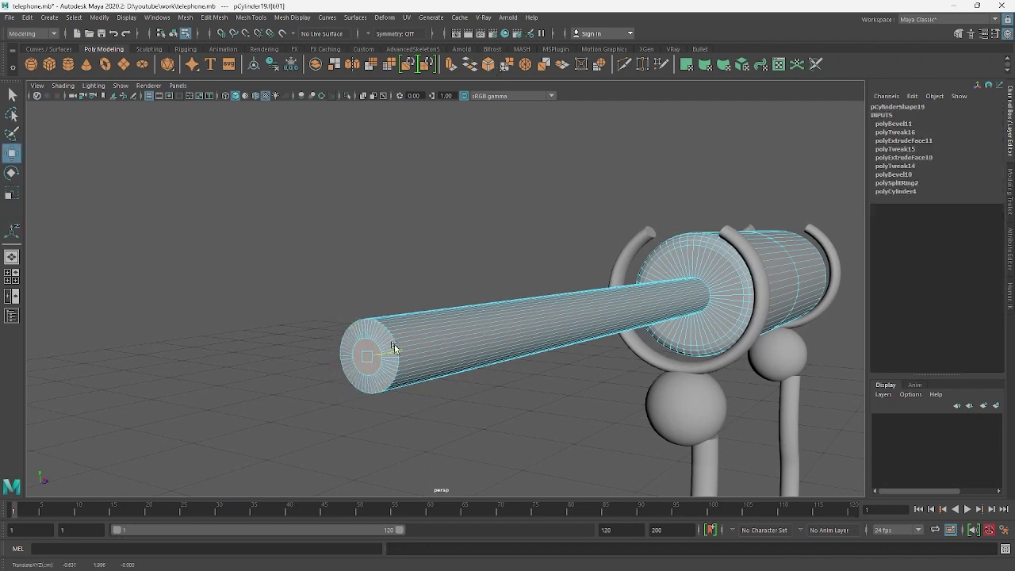
{"action": "key", "text": "ctrl+e"}
{"action": "left_click_drag", "start_coordinate": [394, 347], "coordinate": [214, 321]}
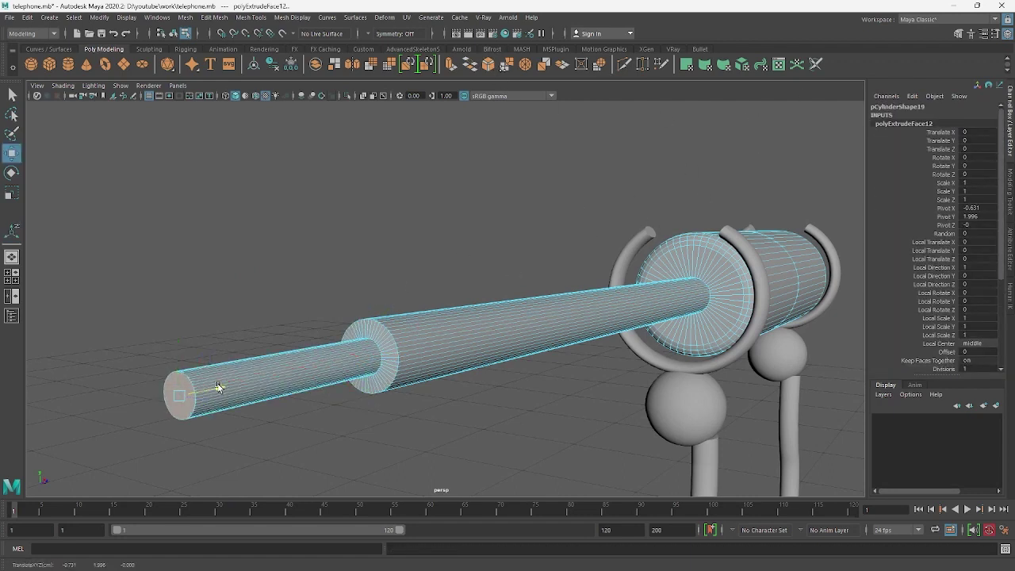
Scale the rod's tip face and reselect the whole handle cylinder.
{"action": "key", "text": "r"}
{"action": "right_click", "coordinate": [346, 242]}
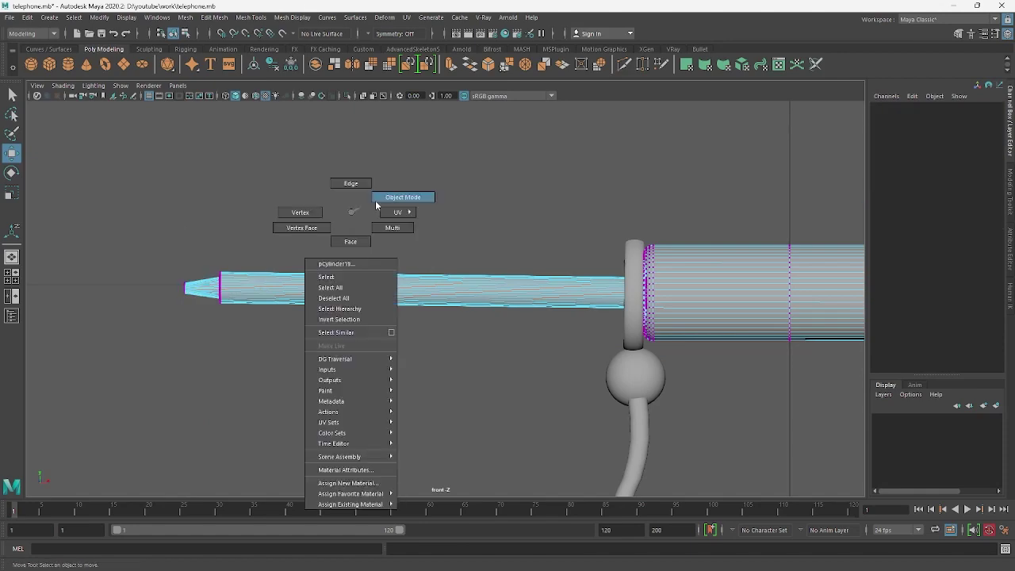
{"action": "scroll", "coordinate": [347, 241], "scroll_direction": "down", "scroll_amount": 6}
{"action": "scroll", "coordinate": [412, 286], "scroll_direction": "up", "scroll_amount": 3}
{"action": "mouse_move", "coordinate": [418, 237]}
{"action": "right_mouse_down"}
{"action": "mouse_move", "coordinate": [408, 293]}
{"action": "mouse_move", "coordinate": [559, 227]}
{"action": "right_mouse_up"}
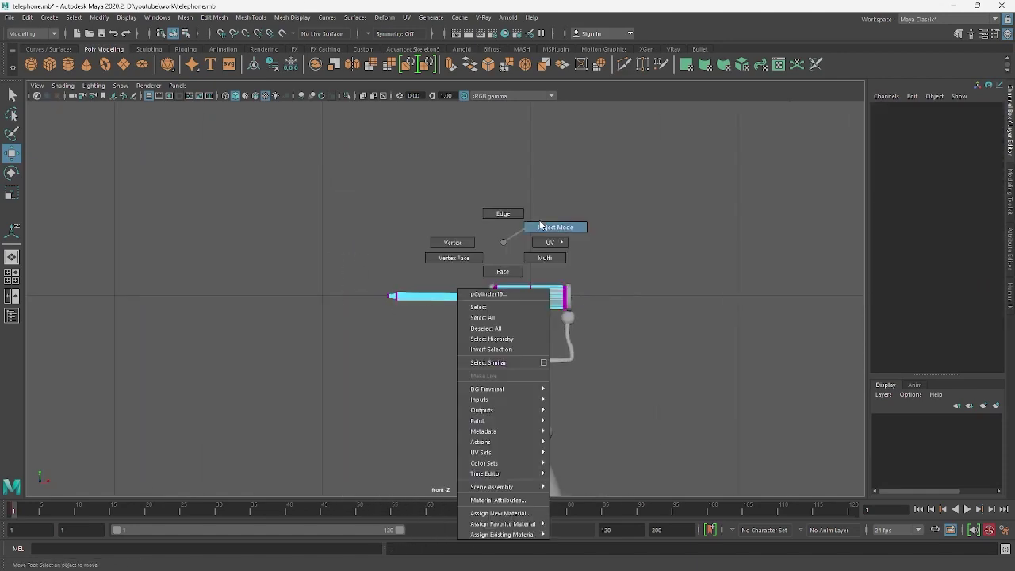
{"action": "scroll", "coordinate": [507, 293], "scroll_direction": "up", "scroll_amount": 3}
{"action": "left_click", "coordinate": [444, 294]}
Mirror the handle cylinder so rods appear on both ends.
{"action": "left_click", "coordinate": [185, 17]}
{"action": "left_click", "coordinate": [257, 178]}
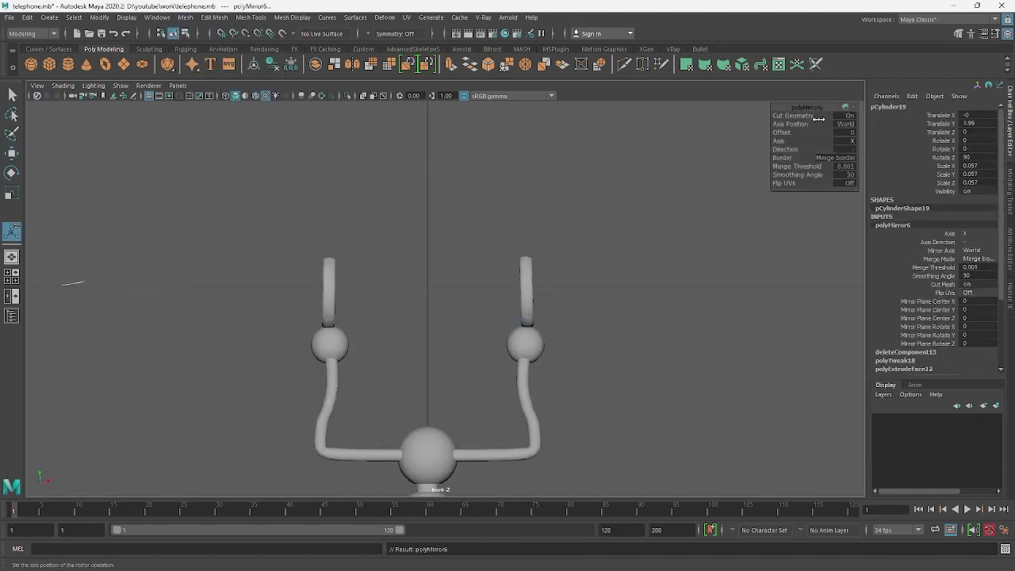
{"action": "left_click", "coordinate": [99, 17]}
{"action": "left_click", "coordinate": [99, 16]}
{"action": "left_click", "coordinate": [127, 17]}
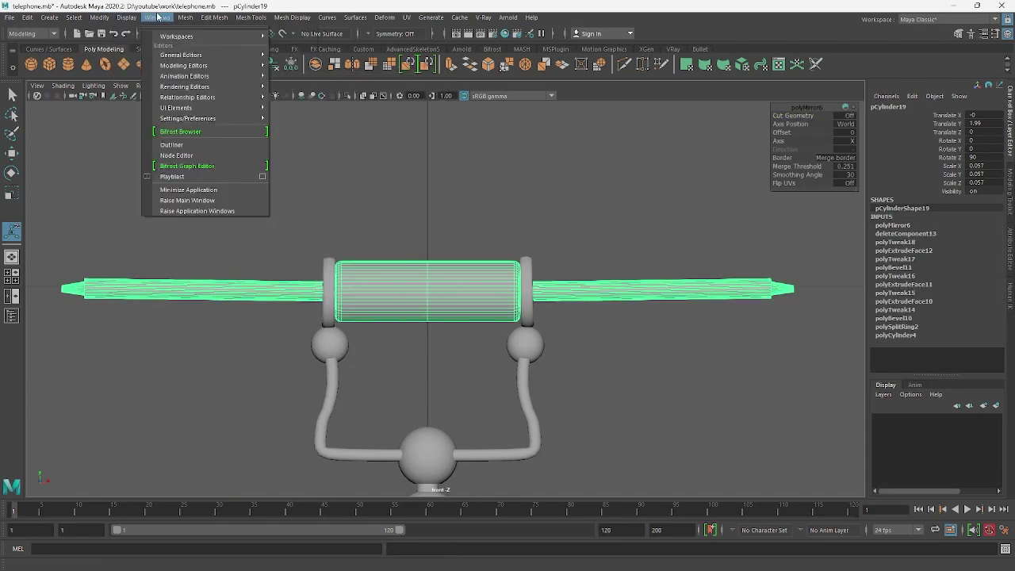
{"action": "left_click", "coordinate": [99, 17]}
{"action": "key", "text": "w"}
Duplicate the post spheres and move the copies toward the right rod end.
{"action": "right_click", "coordinate": [757, 232]}
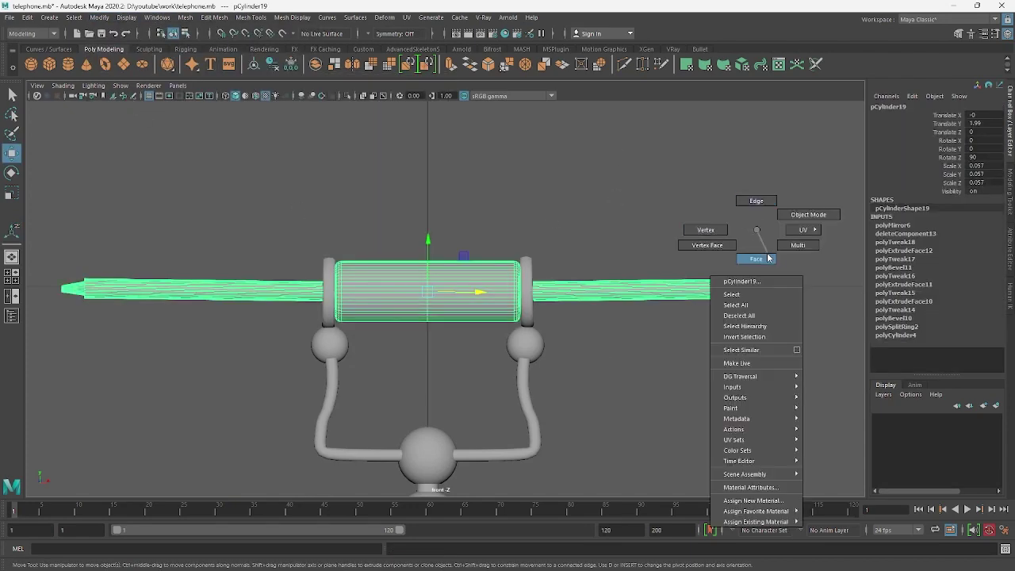
{"action": "left_click", "coordinate": [767, 257]}
{"action": "scroll", "coordinate": [703, 294], "scroll_direction": "up", "scroll_amount": 3}
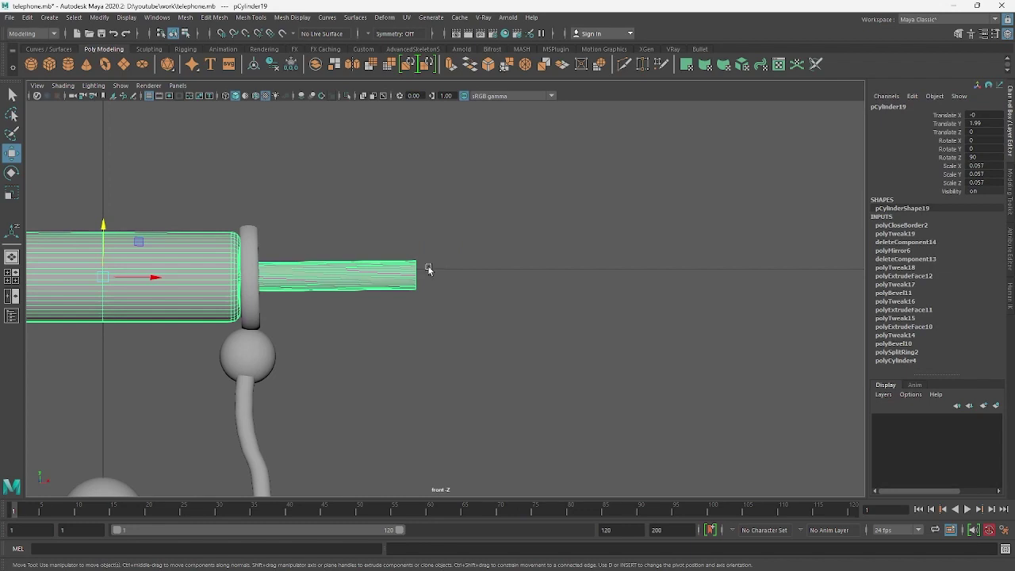
{"action": "scroll", "coordinate": [428, 266], "scroll_direction": "down", "scroll_amount": 3}
{"action": "scroll", "coordinate": [634, 199], "scroll_direction": "down", "scroll_amount": 3}
{"action": "left_click", "coordinate": [536, 213]}
{"action": "scroll", "coordinate": [432, 286], "scroll_direction": "up", "scroll_amount": 3}
{"action": "scroll", "coordinate": [431, 287], "scroll_direction": "up", "scroll_amount": 2}
{"action": "left_click", "coordinate": [485, 266]}
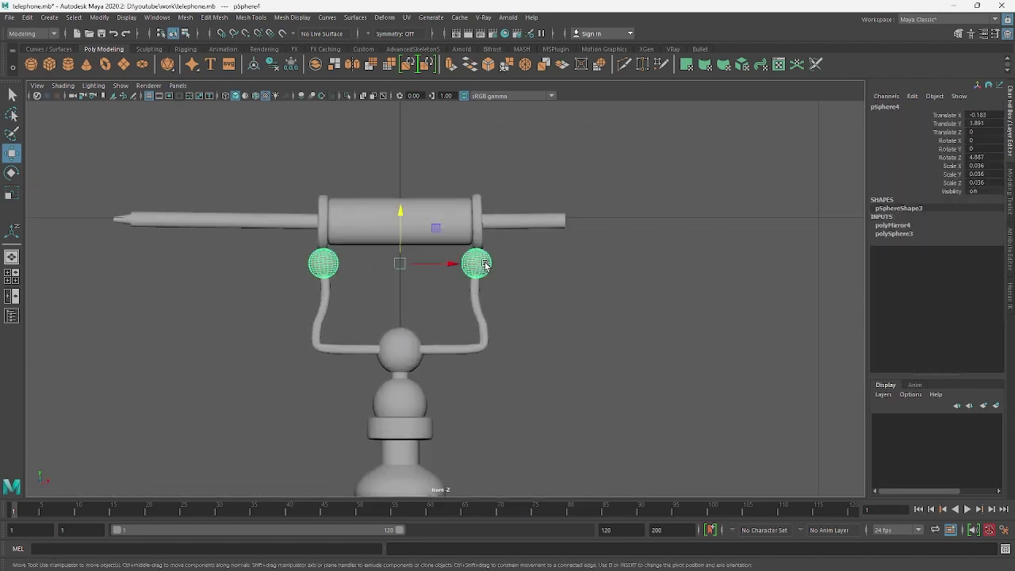
{"action": "key", "text": "ctrl+d"}
{"action": "left_click_drag", "start_coordinate": [485, 266], "coordinate": [650, 218]}
Delete the extra duplicated sphere on the right.
{"action": "scroll", "coordinate": [495, 243], "scroll_direction": "up", "scroll_amount": 2}
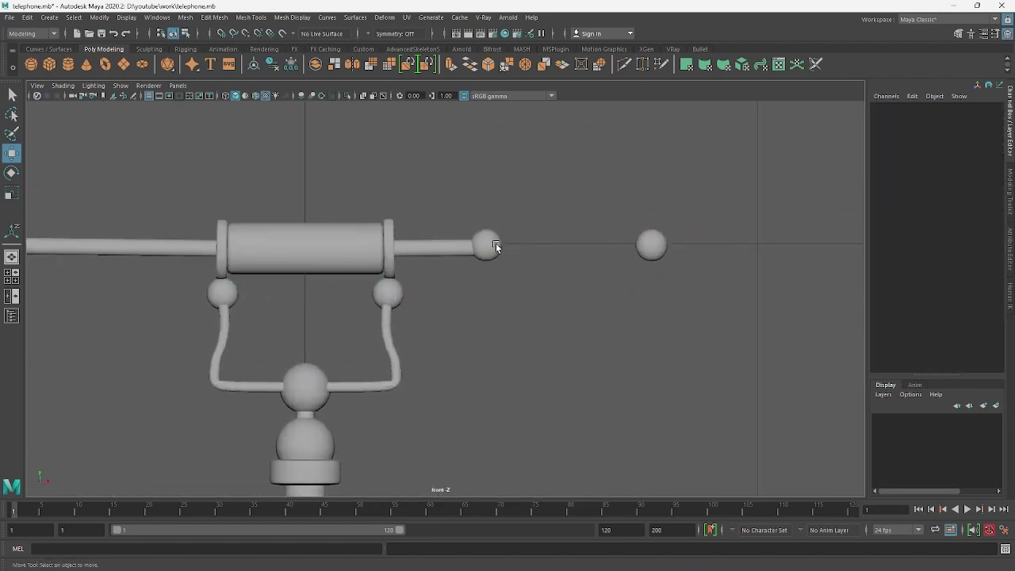
{"action": "left_click", "coordinate": [490, 242]}
{"action": "left_click", "coordinate": [653, 243]}
{"action": "key", "text": "Delete"}
{"action": "left_click", "coordinate": [491, 241]}
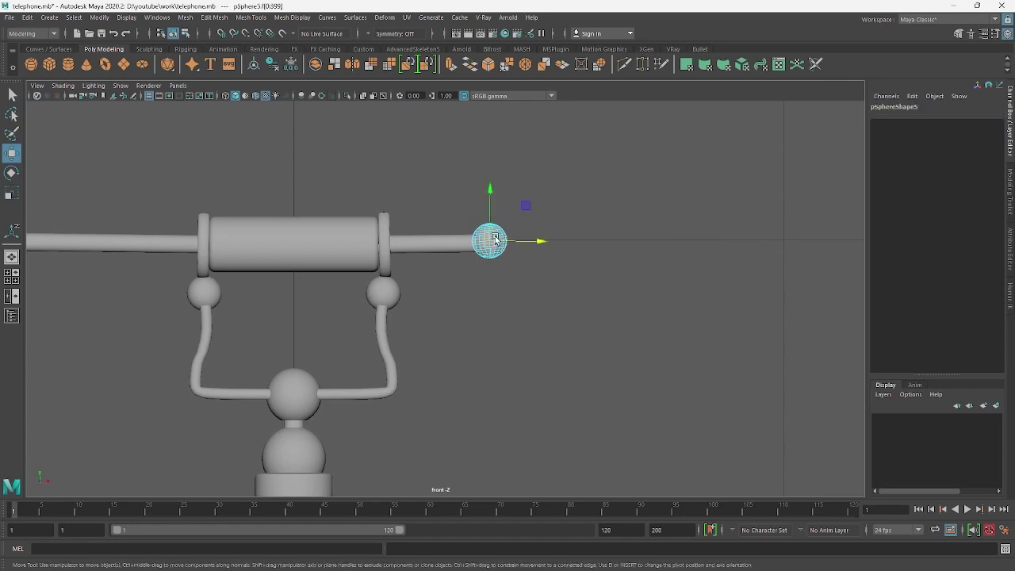
{"action": "key", "text": "e"}
{"action": "key", "text": "w"}
{"action": "left_click", "coordinate": [97, 18]}
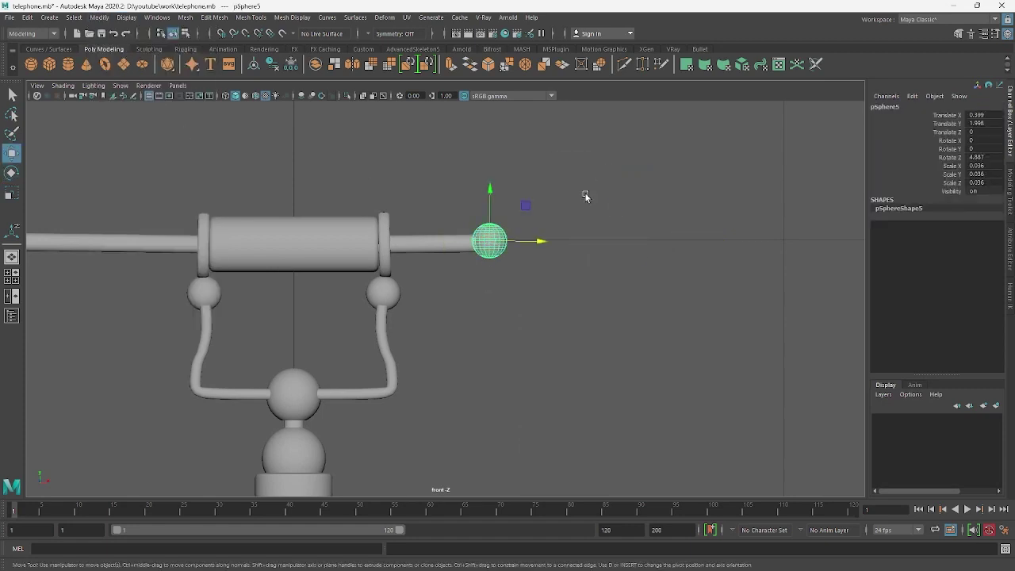
{"action": "scroll", "coordinate": [505, 301], "scroll_direction": "down", "scroll_amount": 3}
{"action": "left_click", "coordinate": [505, 301]}
Scale and rotate pSphere5 so it caps the right rod end.
{"action": "scroll", "coordinate": [485, 263], "scroll_direction": "up", "scroll_amount": 1}
{"action": "left_click", "coordinate": [471, 275]}
{"action": "key", "text": "r"}
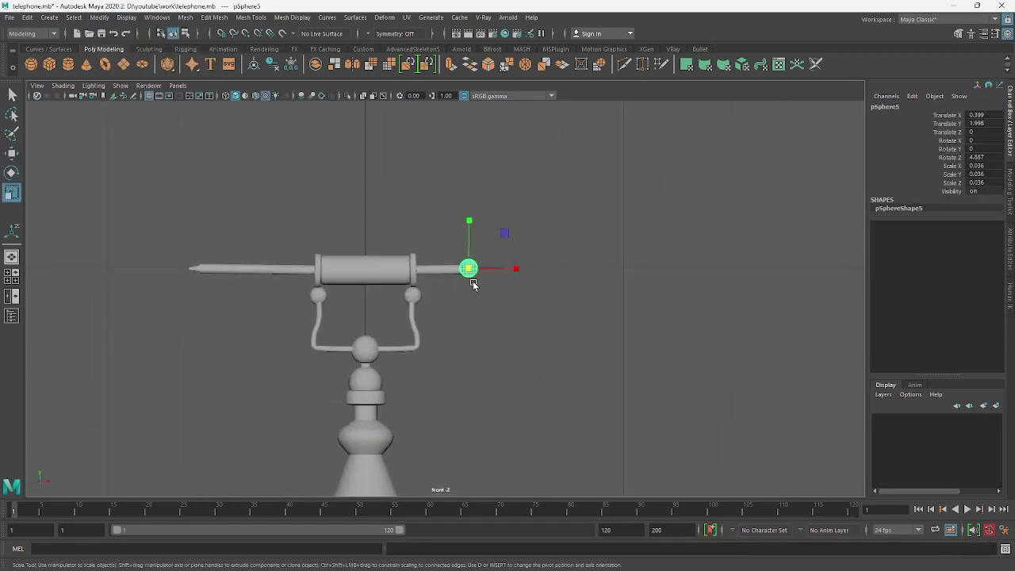
{"action": "left_click", "coordinate": [526, 256]}
{"action": "scroll", "coordinate": [525, 256], "scroll_direction": "up", "scroll_amount": 2}
{"action": "left_click", "coordinate": [482, 256]}
{"action": "key", "text": "e"}
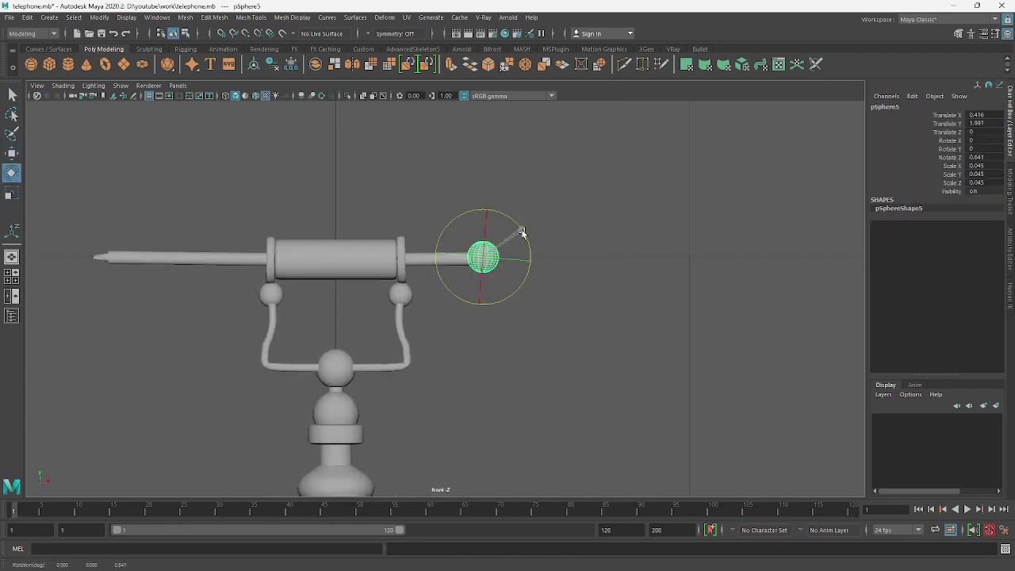
{"action": "key", "text": "w"}
{"action": "left_click", "coordinate": [552, 209]}
{"action": "scroll", "coordinate": [564, 200], "scroll_direction": "down", "scroll_amount": 5}
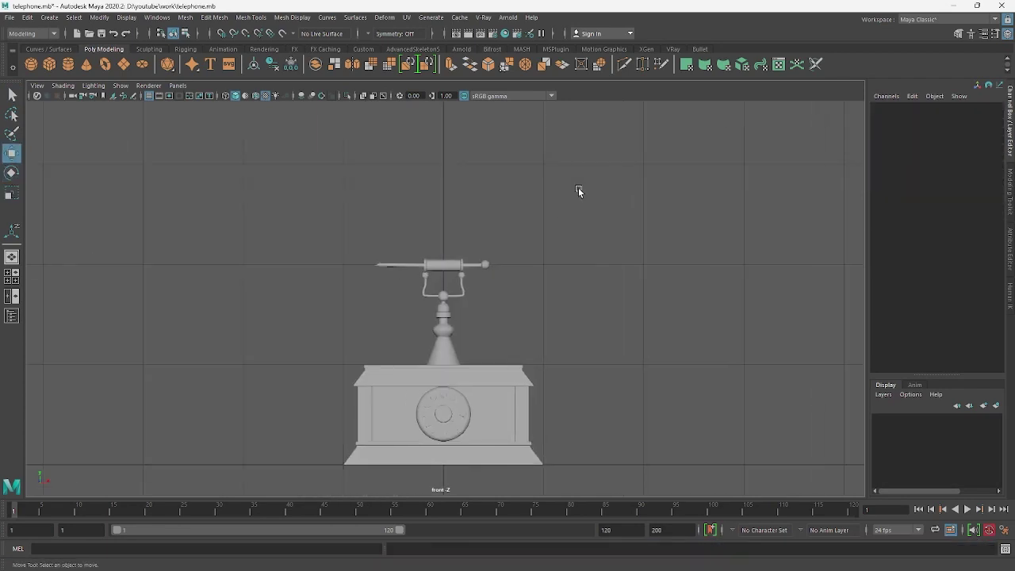
{"action": "scroll", "coordinate": [555, 209], "scroll_direction": "up", "scroll_amount": 4}
{"action": "scroll", "coordinate": [544, 255], "scroll_direction": "up", "scroll_amount": 2}
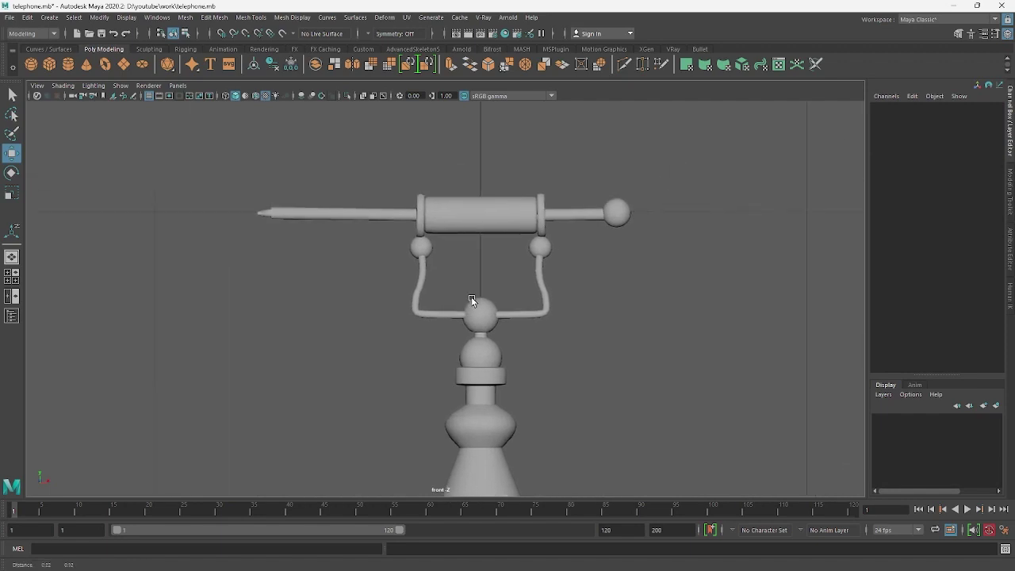
{"action": "left_click", "coordinate": [482, 319]}
Copy the sphere left along the rod and enlarge the sphere pair slightly.
{"action": "left_click_drag", "start_coordinate": [483, 319], "coordinate": [328, 288], "text": "shift"}
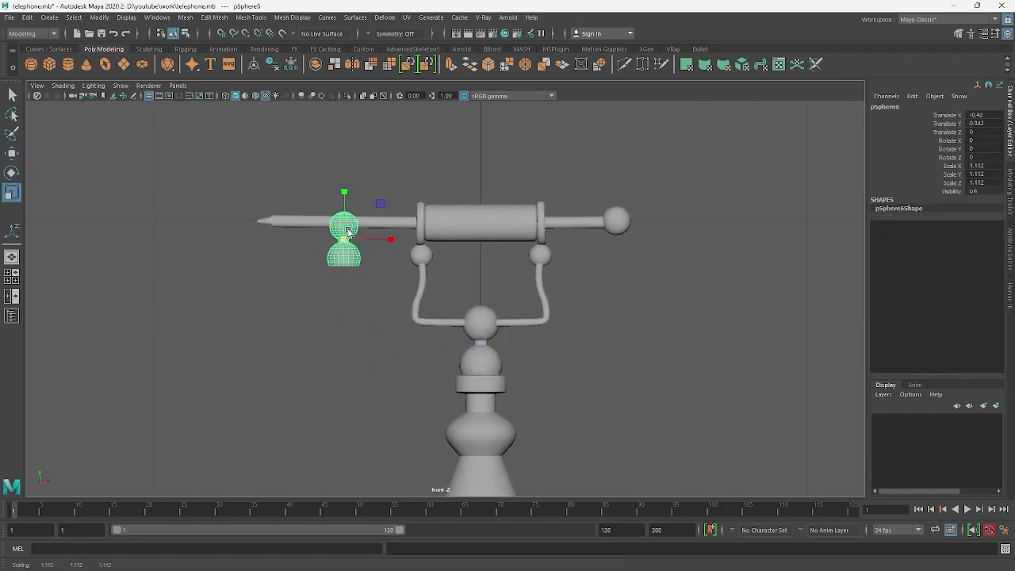
{"action": "scroll", "coordinate": [369, 204], "scroll_direction": "up", "scroll_amount": 2}
{"action": "scroll", "coordinate": [447, 224], "scroll_direction": "up", "scroll_amount": 2}
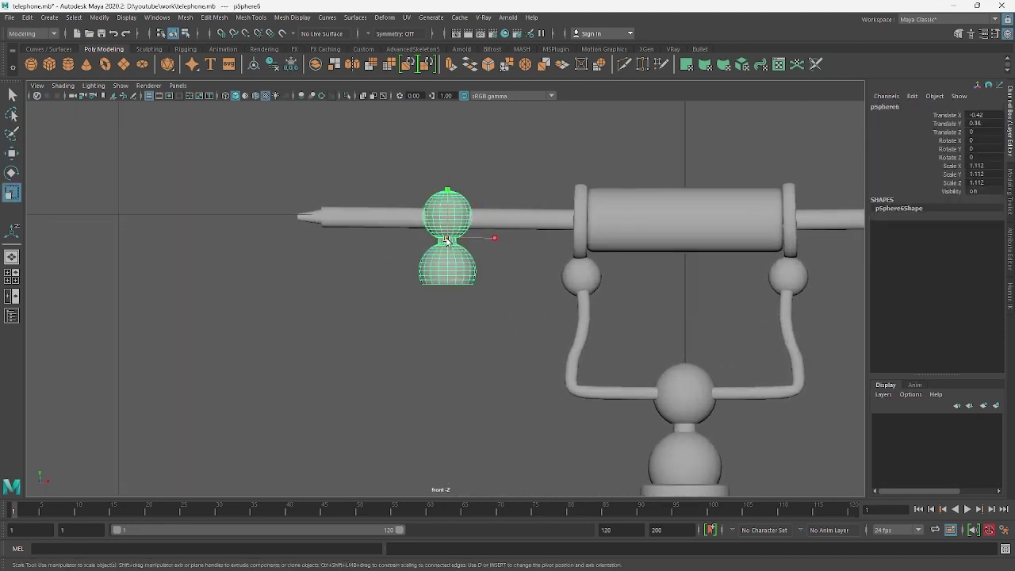
{"action": "key", "text": "w"}
{"action": "left_click_drag", "start_coordinate": [447, 239], "coordinate": [443, 239]}
{"action": "scroll", "coordinate": [452, 230], "scroll_direction": "up", "scroll_amount": 1}
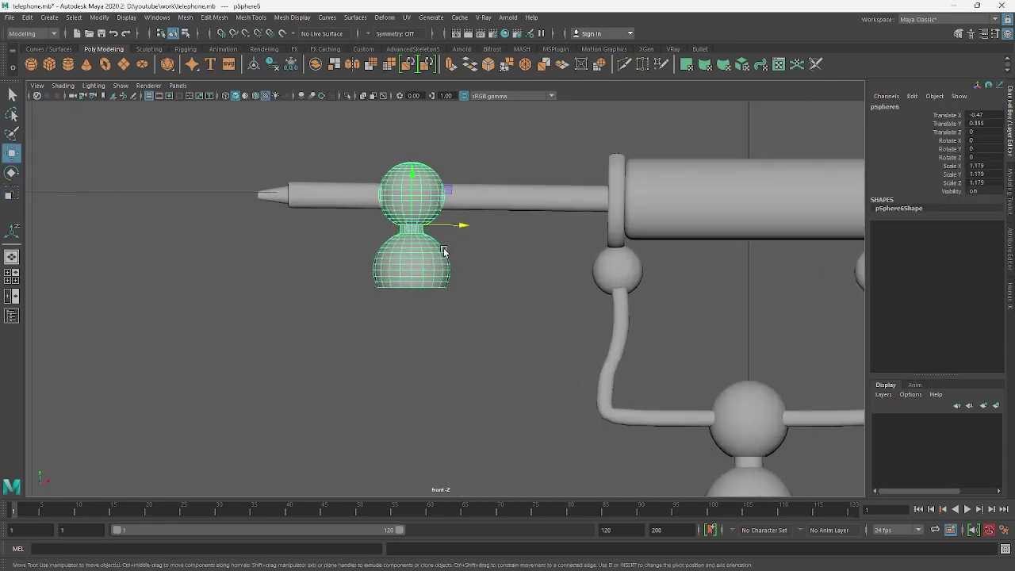
{"action": "scroll", "coordinate": [460, 222], "scroll_direction": "up", "scroll_amount": 1}
{"action": "scroll", "coordinate": [428, 253], "scroll_direction": "up", "scroll_amount": 2}
Delete the bottom faces of the lower sphere.
{"action": "left_click", "coordinate": [325, 259]}
{"action": "left_click_drag", "start_coordinate": [325, 260], "coordinate": [352, 271]}
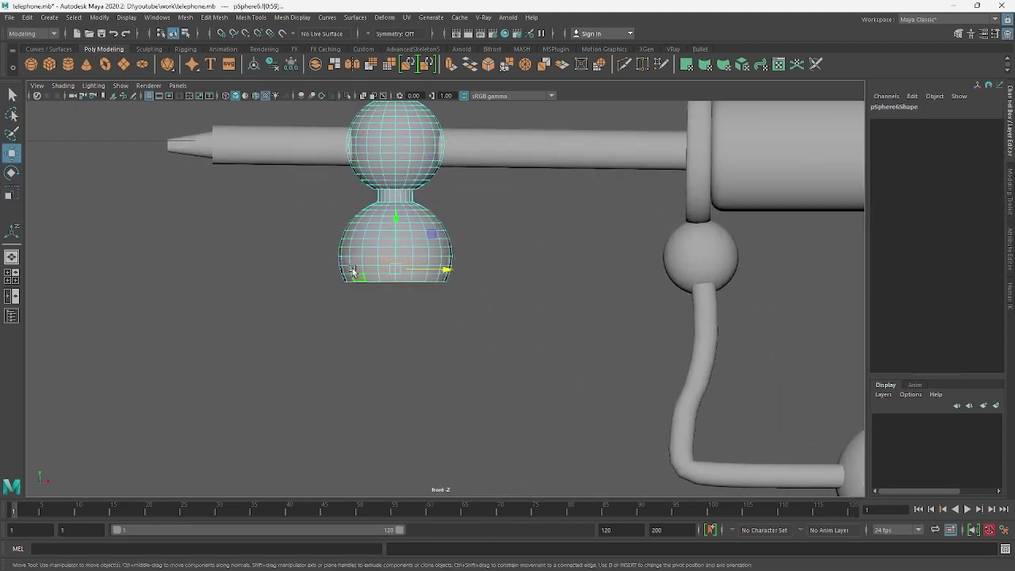
{"action": "key", "text": "Delete"}
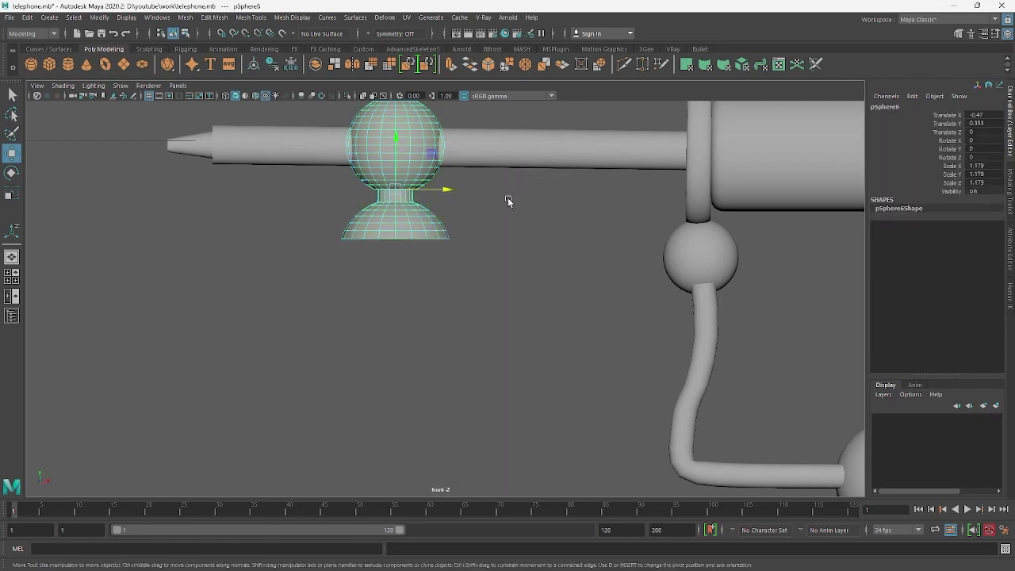
Extrude the lower sphere's open border loop twice, flaring it outward into a flat rim.
{"action": "left_click", "coordinate": [423, 230]}
{"action": "key", "text": "F10"}
{"action": "double_click", "coordinate": [418, 240]}
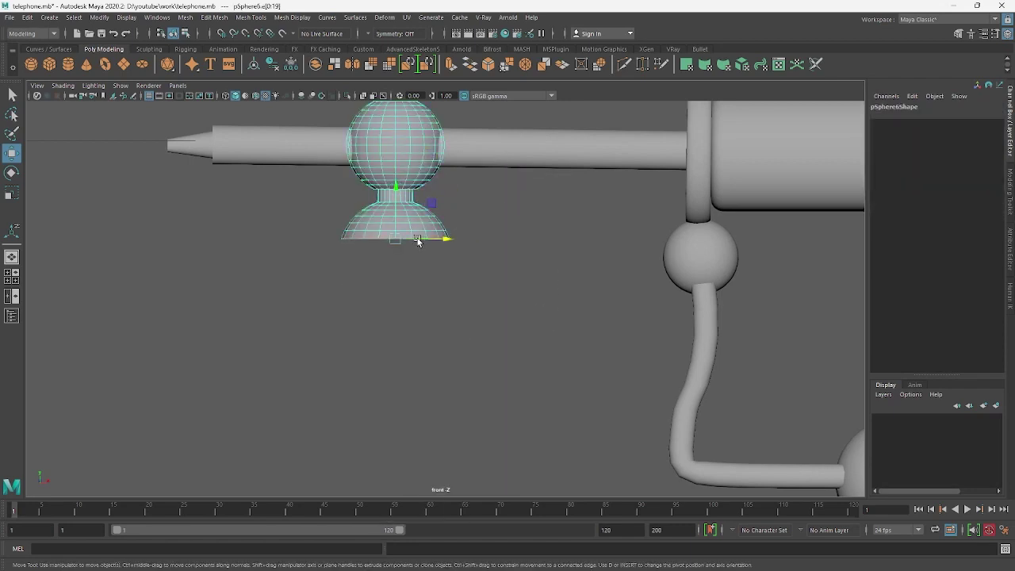
{"action": "mouse_move", "coordinate": [396, 241]}
{"action": "left_mouse_down", "text": "shift"}
{"action": "mouse_move", "coordinate": [423, 228]}
{"action": "mouse_move", "coordinate": [393, 199]}
{"action": "left_mouse_up", "text": "shift"}
{"action": "key", "text": "w"}
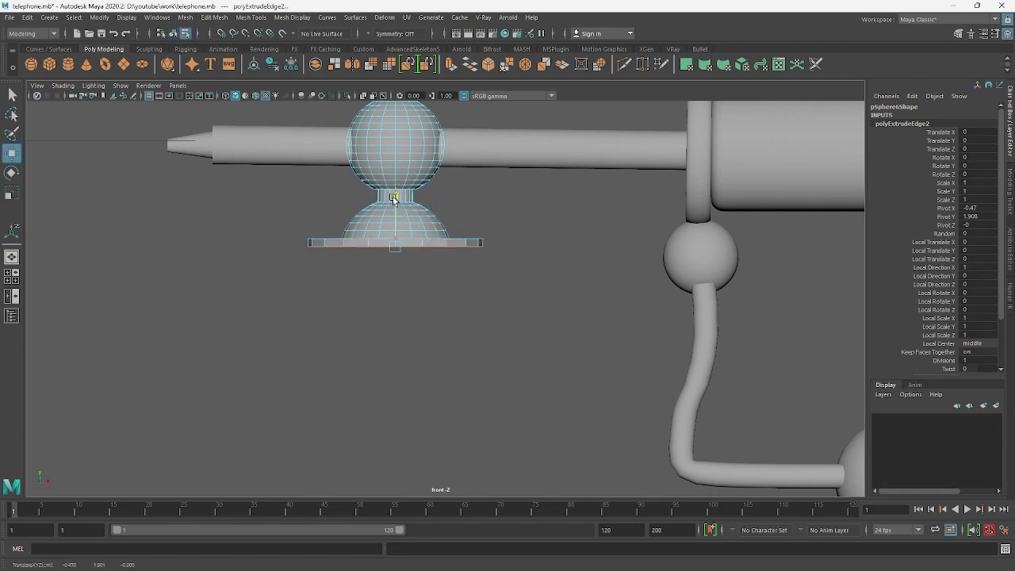
{"action": "left_click_drag", "start_coordinate": [390, 234], "coordinate": [389, 278], "text": "alt"}
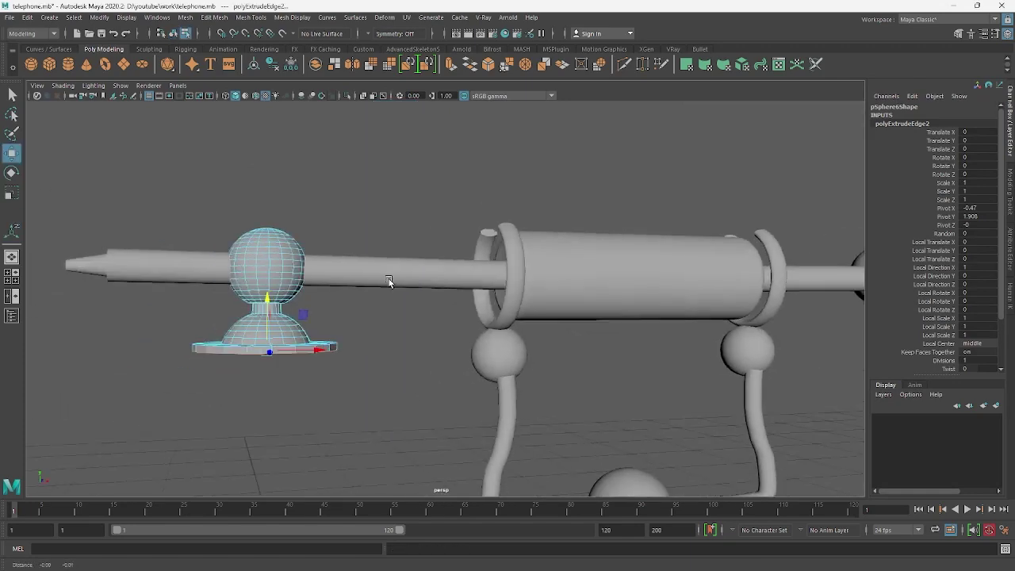
{"action": "key", "text": "f"}
{"action": "left_click", "coordinate": [471, 67]}
Fill the hole in the flared base's underside, then return to object selection.
{"action": "left_click", "coordinate": [185, 16]}
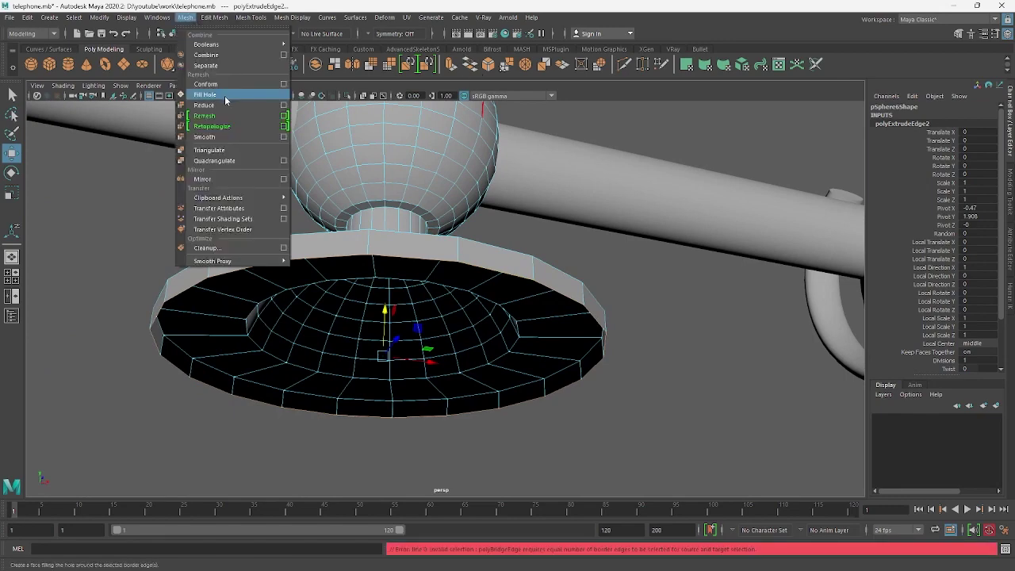
{"action": "left_click", "coordinate": [208, 92]}
{"action": "right_click", "coordinate": [418, 248]}
{"action": "right_click", "coordinate": [411, 241]}
{"action": "left_click", "coordinate": [462, 225]}
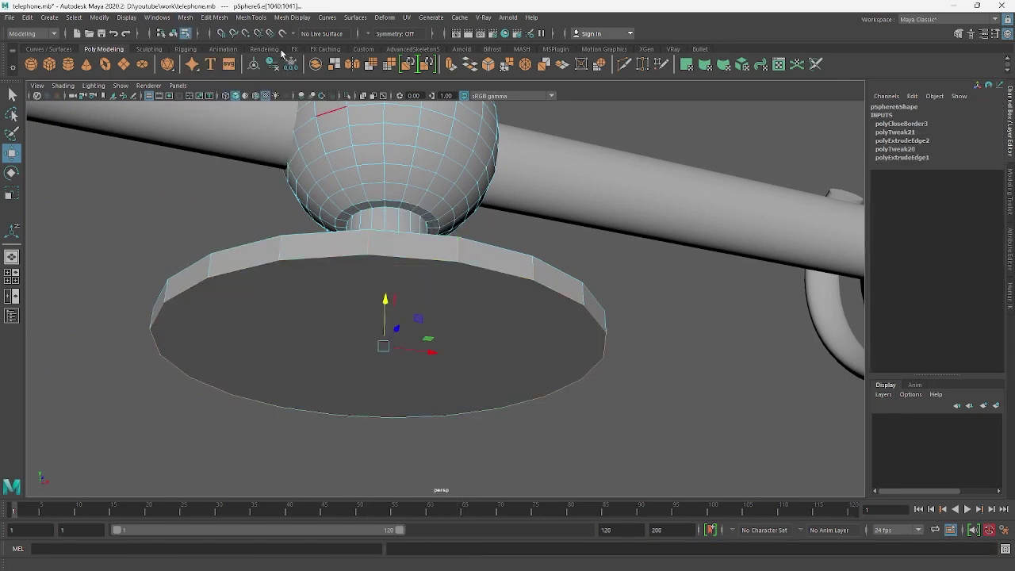
Soften the base's edge shading with Mesh Display > Soften Edge.
{"action": "left_click", "coordinate": [293, 16]}
{"action": "left_click", "coordinate": [336, 109]}
{"action": "key", "text": "f"}
{"action": "mouse_move", "coordinate": [432, 309]}
{"action": "left_mouse_down", "text": "alt"}
{"action": "mouse_move", "coordinate": [464, 274]}
{"action": "mouse_move", "coordinate": [457, 215]}
{"action": "mouse_move", "coordinate": [531, 209]}
{"action": "mouse_move", "coordinate": [550, 233]}
{"action": "left_mouse_up", "text": "alt"}
{"action": "key", "text": "g"}
Bevel the base's rim.
{"action": "left_click", "coordinate": [500, 367]}
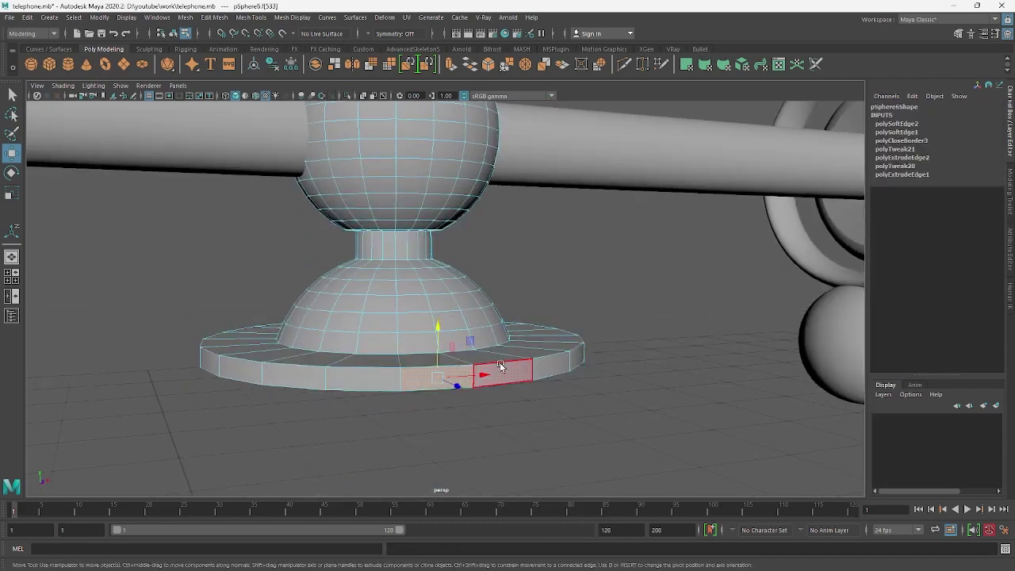
{"action": "left_click", "coordinate": [488, 66]}
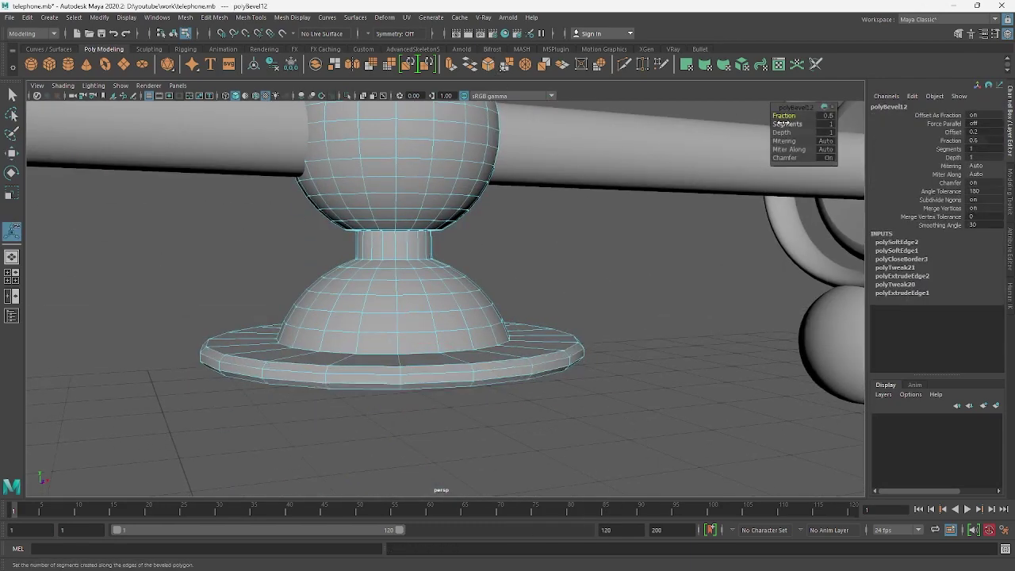
{"action": "left_click", "coordinate": [674, 249]}
{"action": "left_click_drag", "start_coordinate": [675, 249], "coordinate": [436, 303], "text": "alt"}
Extrude the base's bottom face into a smaller inset face and bevel it.
{"action": "left_click", "coordinate": [408, 325]}
{"action": "key", "text": "ctrl+e"}
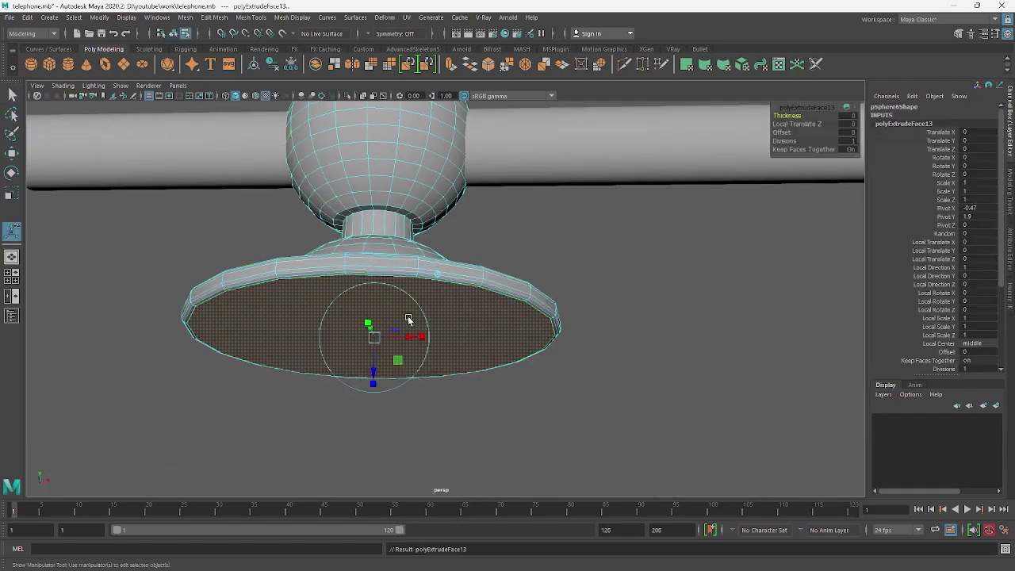
{"action": "left_click_drag", "start_coordinate": [374, 336], "coordinate": [274, 371]}
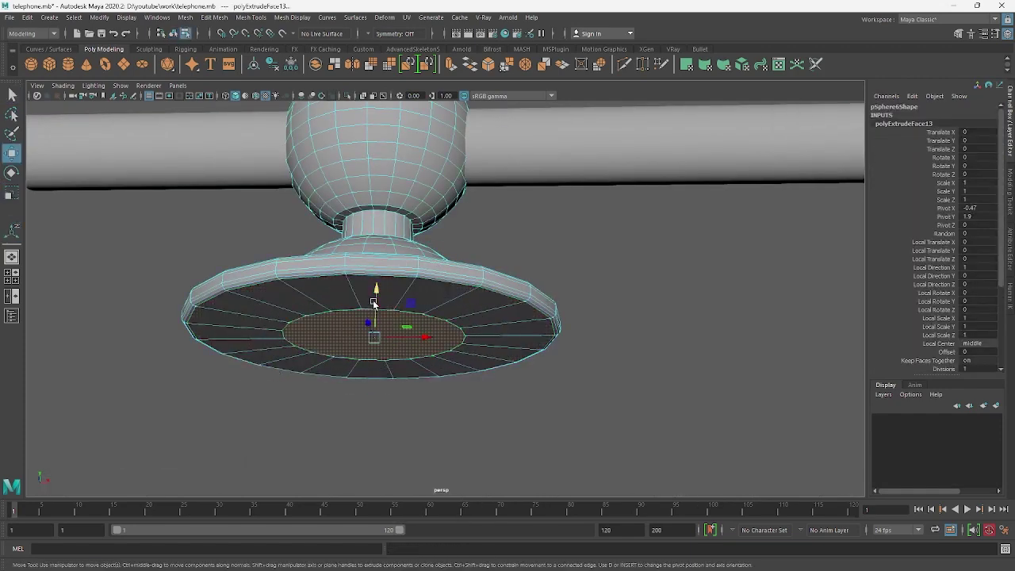
{"action": "scroll", "coordinate": [444, 317], "scroll_direction": "down", "scroll_amount": 5}
{"action": "scroll", "coordinate": [444, 317], "scroll_direction": "up", "scroll_amount": 8}
{"action": "key", "text": "ctrl+b"}
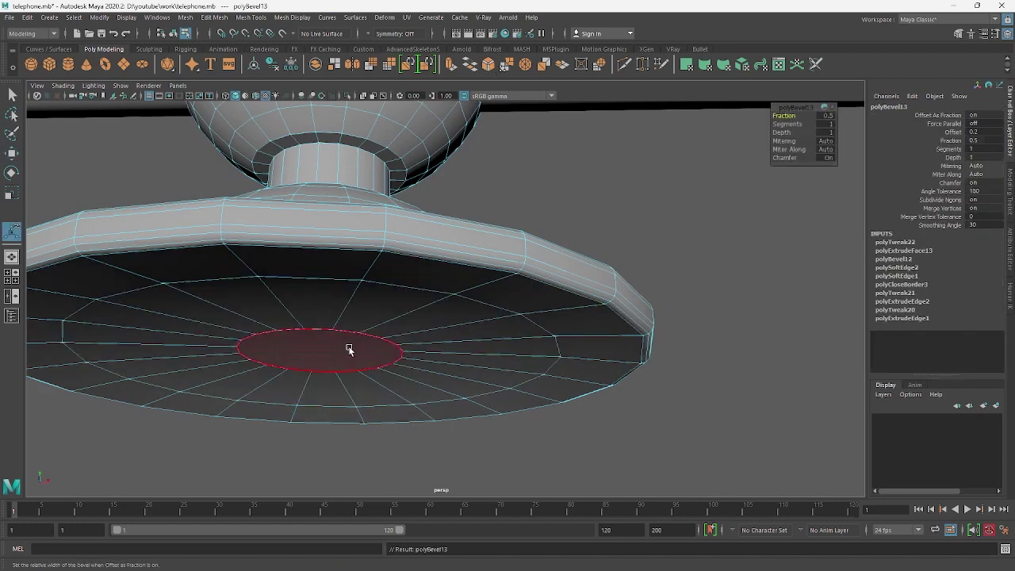
{"action": "key", "text": "q"}
Delete the extra edge loop on the dome.
{"action": "mouse_move", "coordinate": [622, 233]}
{"action": "left_mouse_down"}
{"action": "mouse_move", "coordinate": [535, 269]}
{"action": "mouse_move", "coordinate": [507, 237]}
{"action": "mouse_move", "coordinate": [413, 267]}
{"action": "left_mouse_up"}
{"action": "scroll", "coordinate": [526, 261], "scroll_direction": "up", "scroll_amount": 4}
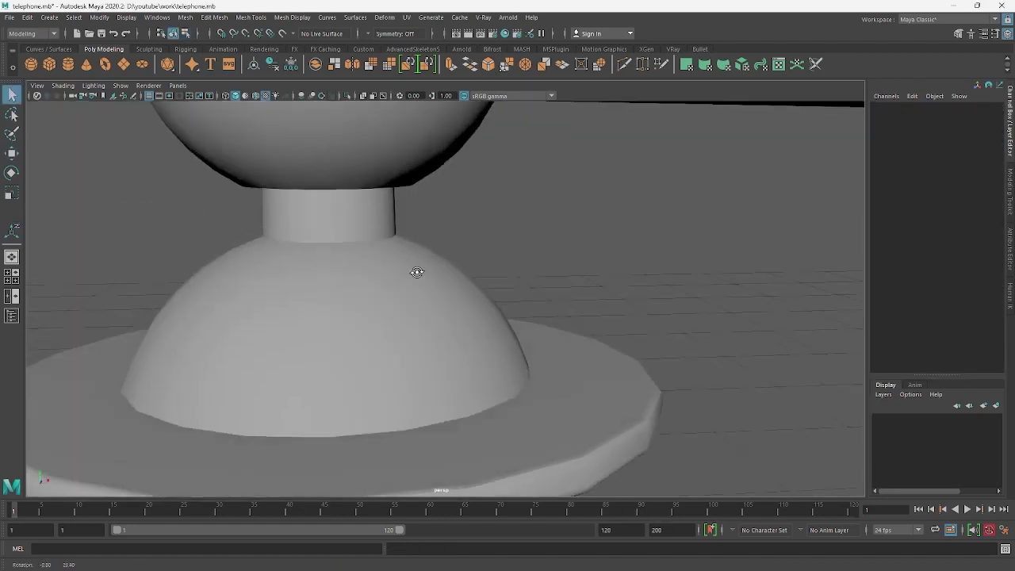
{"action": "middle_click_drag", "start_coordinate": [414, 267], "coordinate": [423, 286], "text": "alt"}
{"action": "left_click", "coordinate": [392, 327]}
{"action": "left_click_drag", "start_coordinate": [396, 311], "coordinate": [407, 248]}
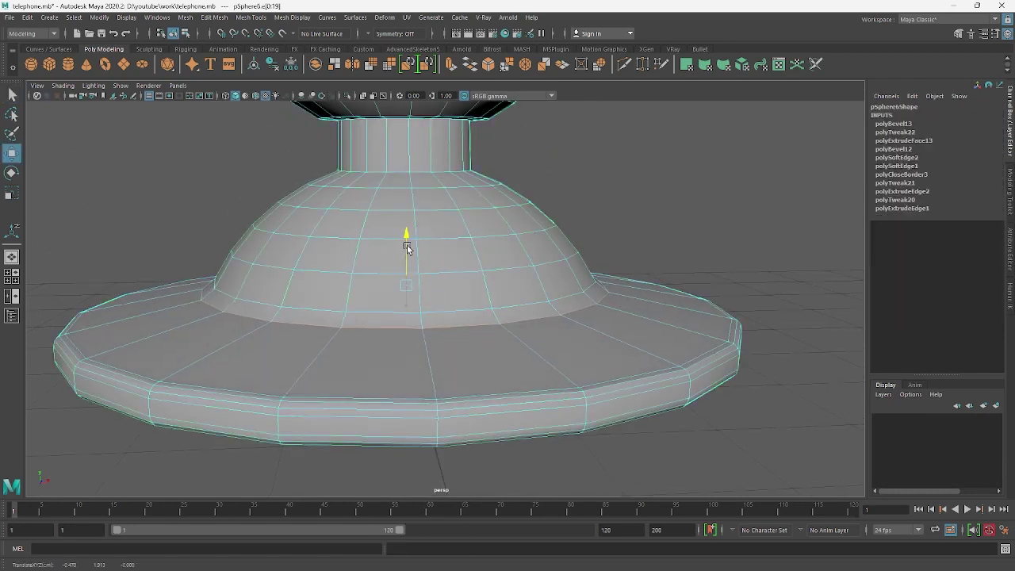
{"action": "key", "text": "ctrl+Delete"}
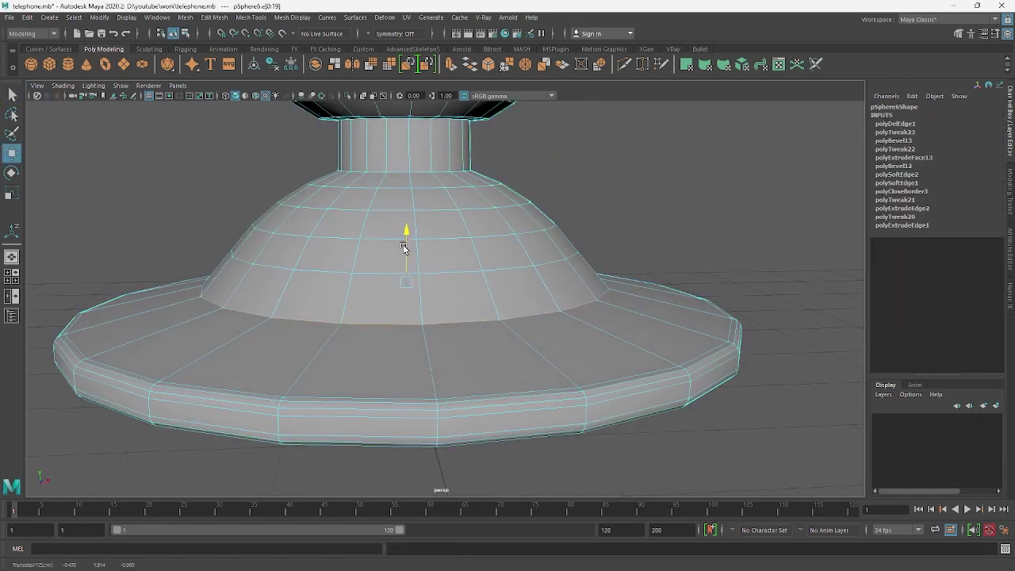
{"action": "key", "text": "F8"}
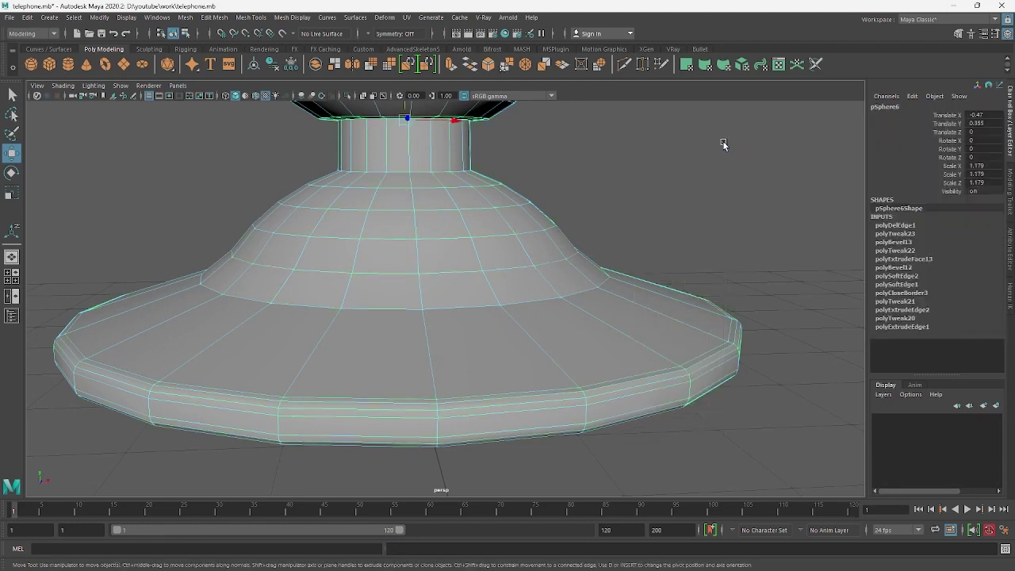
{"action": "left_click", "coordinate": [720, 149]}
{"action": "scroll", "coordinate": [505, 279], "scroll_direction": "down", "scroll_amount": 5}
Move the small cylinder left and up into the base's underside.
{"action": "scroll", "coordinate": [462, 277], "scroll_direction": "up", "scroll_amount": 5}
{"action": "left_click", "coordinate": [587, 468]}
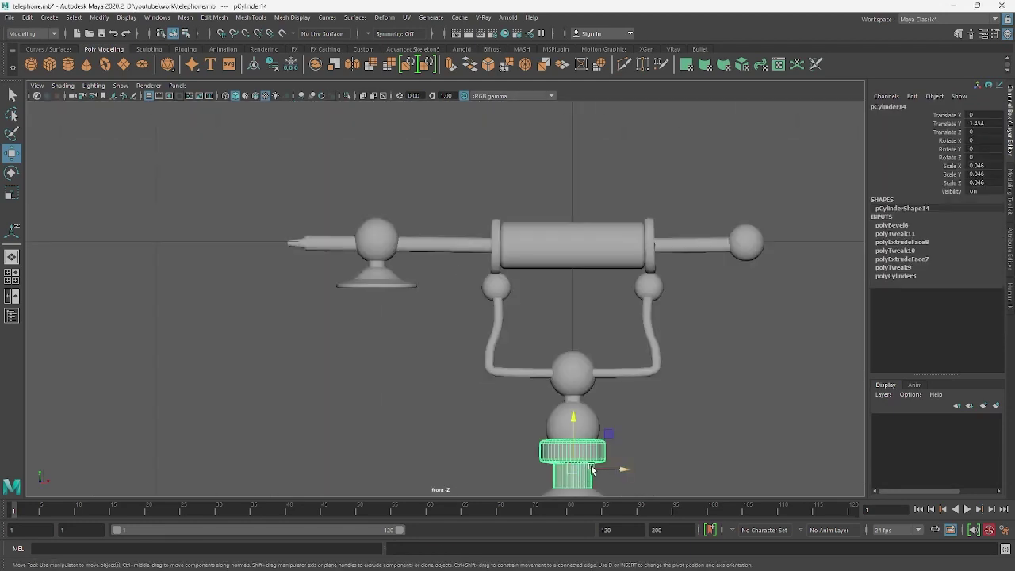
{"action": "mouse_move", "coordinate": [610, 474]}
{"action": "left_mouse_down"}
{"action": "mouse_move", "coordinate": [464, 473]}
{"action": "mouse_move", "coordinate": [459, 347]}
{"action": "left_mouse_up"}
{"action": "right_click", "coordinate": [440, 269]}
{"action": "scroll", "coordinate": [440, 268], "scroll_direction": "up", "scroll_amount": 2}
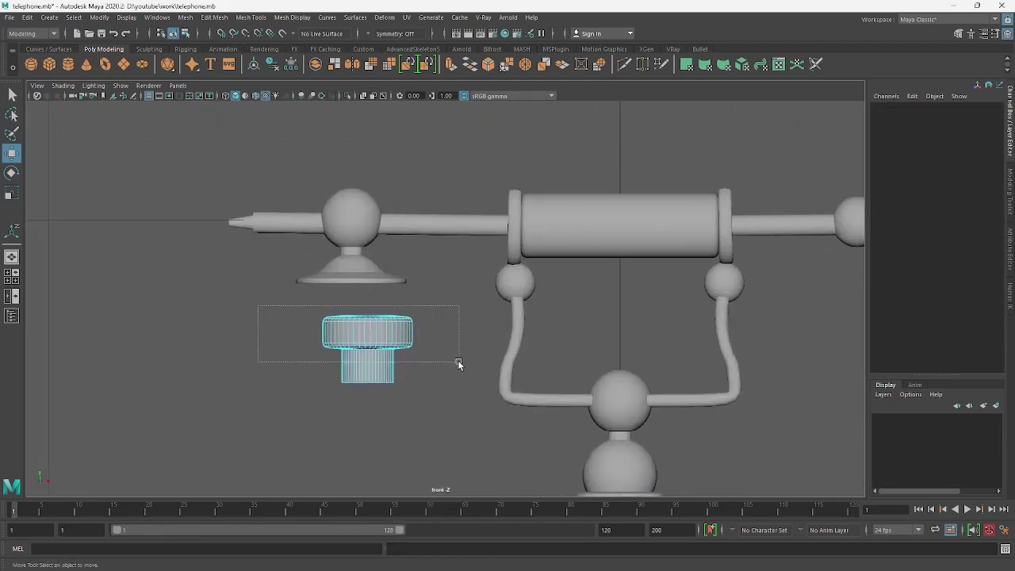
{"action": "right_click", "coordinate": [440, 269]}
{"action": "left_click", "coordinate": [496, 248]}
{"action": "key", "text": "f"}
{"action": "scroll", "coordinate": [444, 269], "scroll_direction": "down", "scroll_amount": 5}
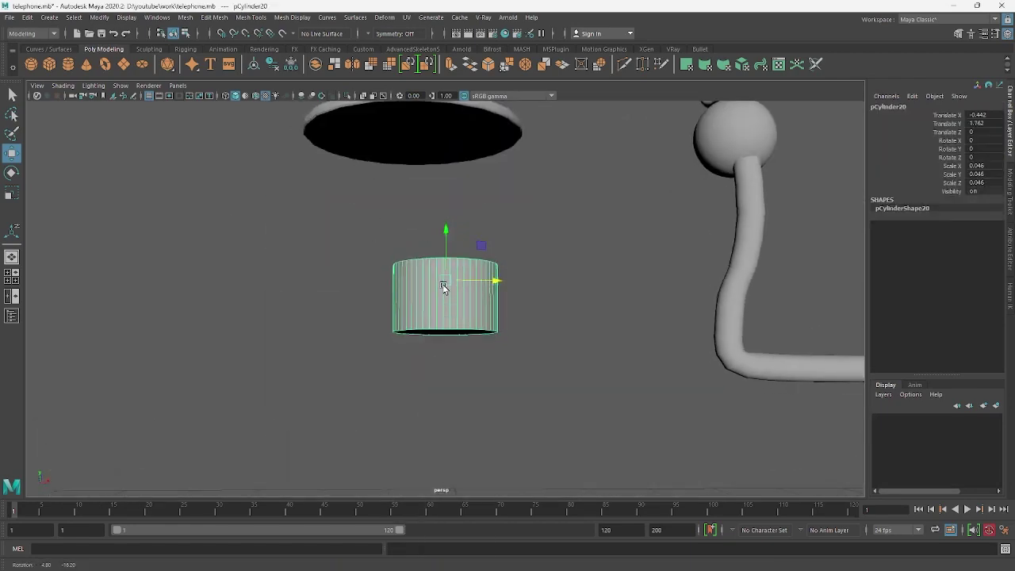
{"action": "left_click_drag", "start_coordinate": [444, 269], "coordinate": [446, 102]}
Check the cylinder's placement from the top view in wireframe, then return to perspective.
{"action": "key", "text": "space"}
{"action": "key", "text": "4"}
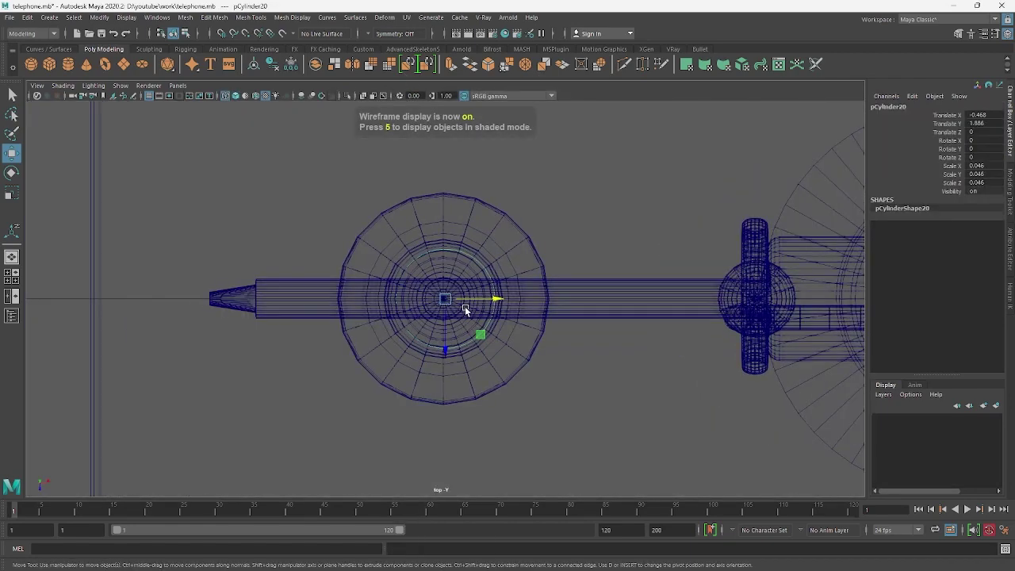
{"action": "scroll", "coordinate": [465, 306], "scroll_direction": "up", "scroll_amount": 3}
{"action": "scroll", "coordinate": [485, 299], "scroll_direction": "up", "scroll_amount": 2}
{"action": "key", "text": "5"}
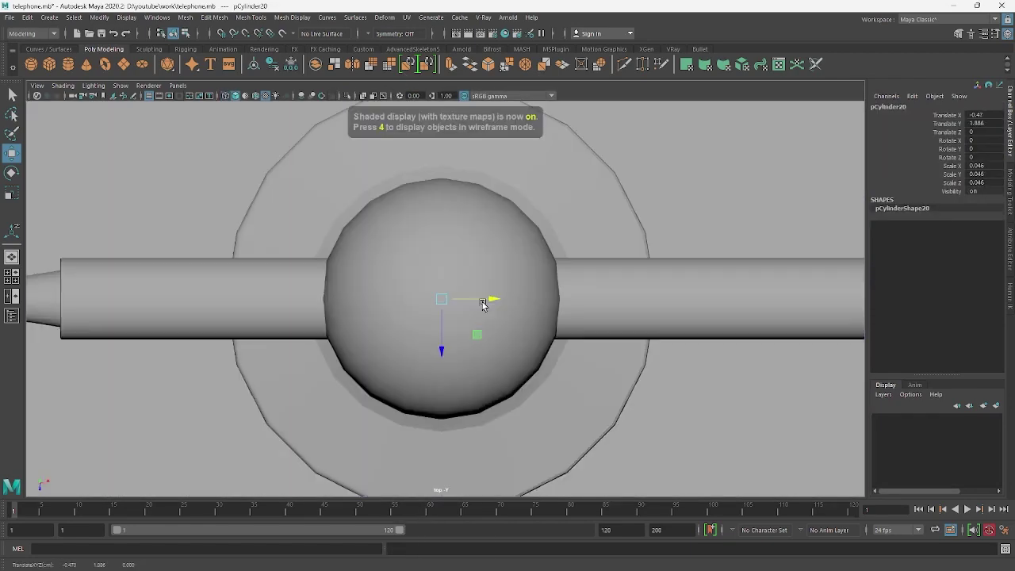
{"action": "key", "text": "space"}
{"action": "scroll", "coordinate": [459, 283], "scroll_direction": "up", "scroll_amount": 4}
{"action": "left_click_drag", "start_coordinate": [459, 282], "coordinate": [459, 302], "text": "alt"}
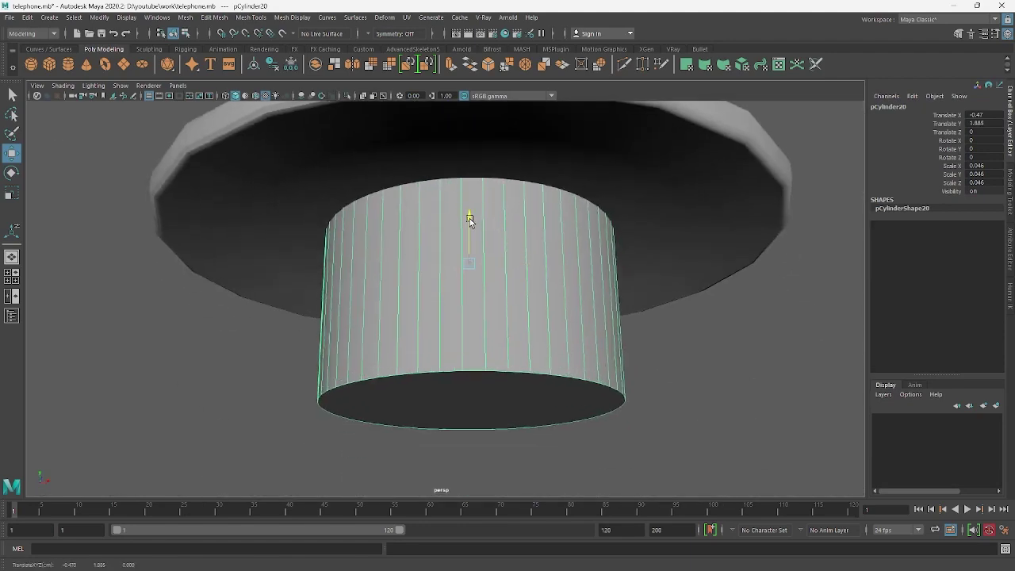
Scale the cylinder's bottom face outward to flare it.
{"action": "key", "text": "F11"}
{"action": "left_click", "coordinate": [458, 403]}
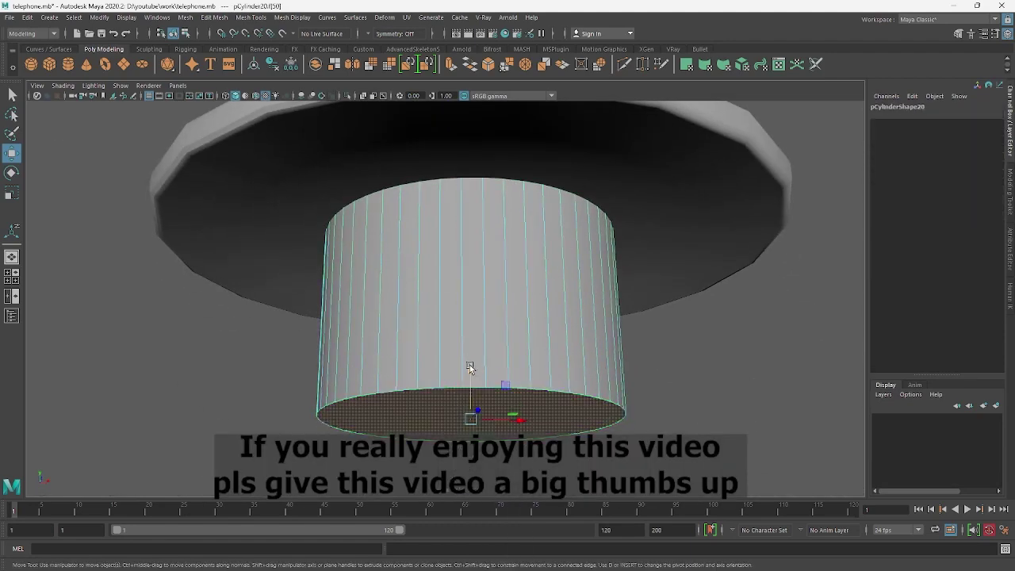
{"action": "scroll", "coordinate": [470, 367], "scroll_direction": "down", "scroll_amount": 3}
{"action": "key", "text": "r"}
{"action": "left_click_drag", "start_coordinate": [476, 291], "coordinate": [507, 293]}
{"action": "key", "text": "w"}
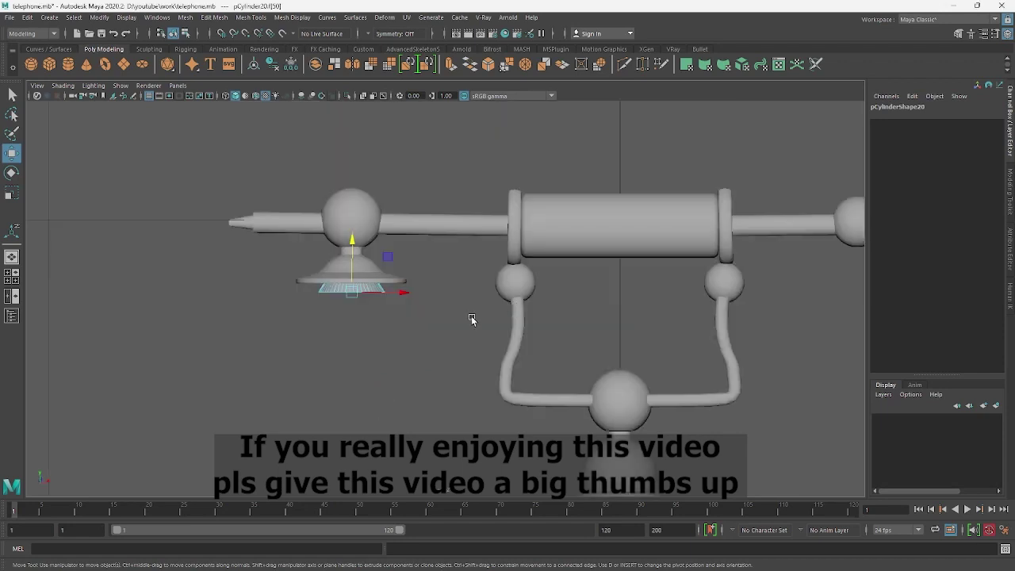
{"action": "key", "text": "f"}
{"action": "scroll", "coordinate": [482, 219], "scroll_direction": "up", "scroll_amount": 3}
Bevel the disc's bottom edge and soften its edge shading.
{"action": "key", "text": "ctrl+b"}
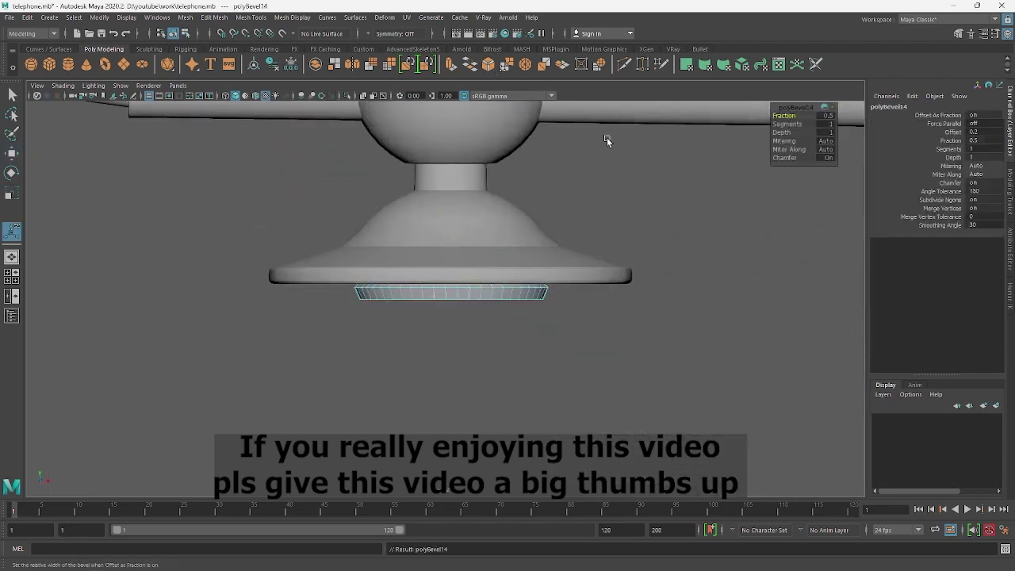
{"action": "left_click", "coordinate": [633, 195]}
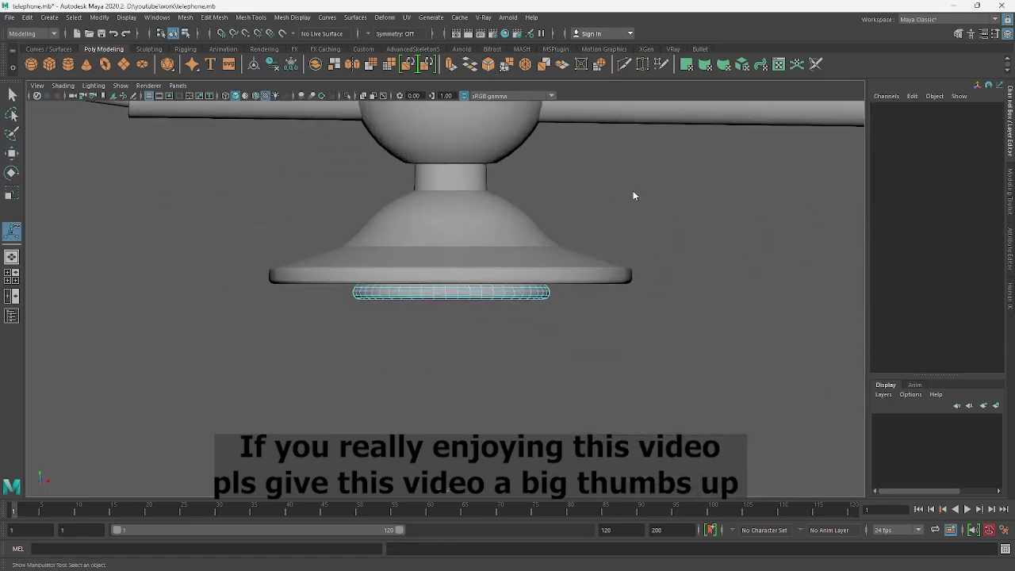
{"action": "double_click", "coordinate": [484, 299]}
{"action": "left_click_drag", "start_coordinate": [484, 298], "coordinate": [478, 193], "text": "alt"}
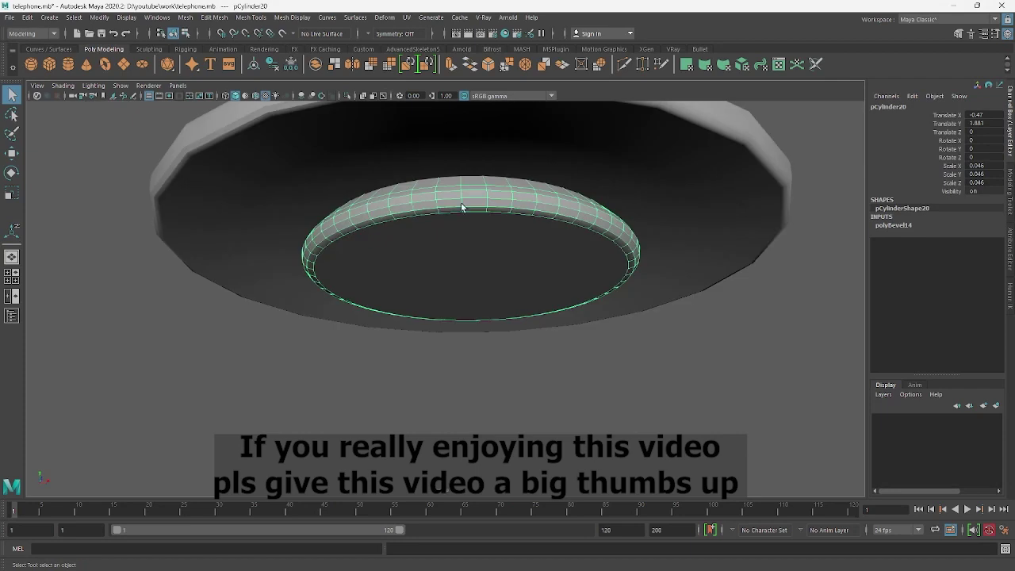
{"action": "left_click", "coordinate": [291, 17]}
{"action": "left_click", "coordinate": [313, 166]}
Duplicate the disc and stack the copy lower under the mouthpiece.
{"action": "key", "text": "F8"}
{"action": "key", "text": "r"}
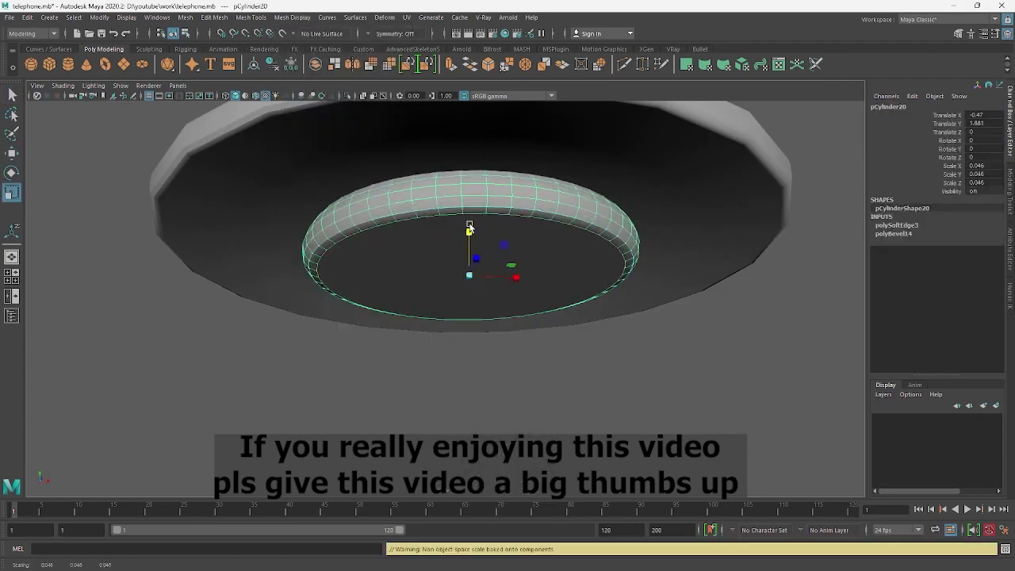
{"action": "key", "text": "w"}
{"action": "left_click_drag", "start_coordinate": [453, 290], "coordinate": [457, 327], "text": "shift"}
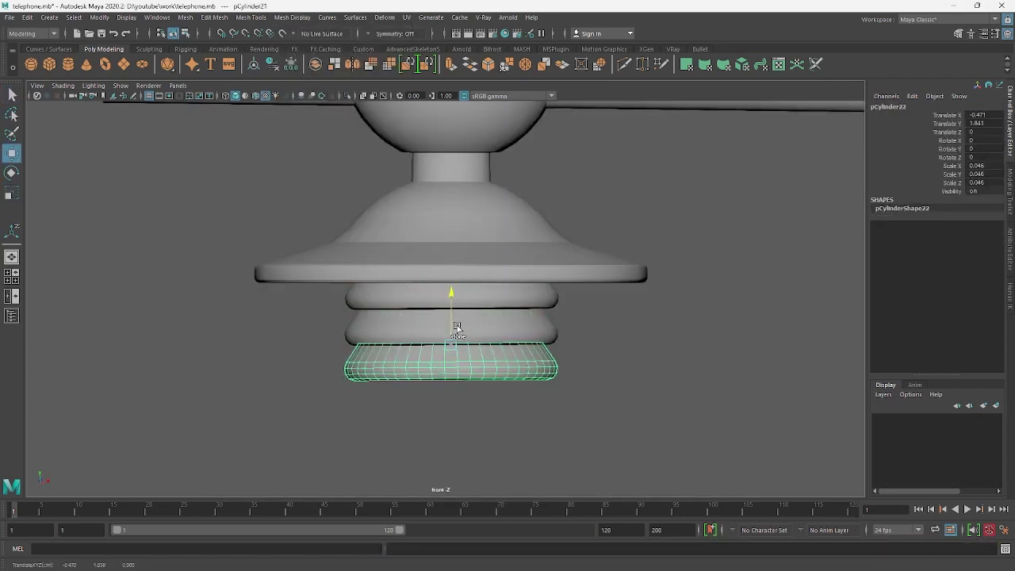
{"action": "left_click", "coordinate": [585, 335]}
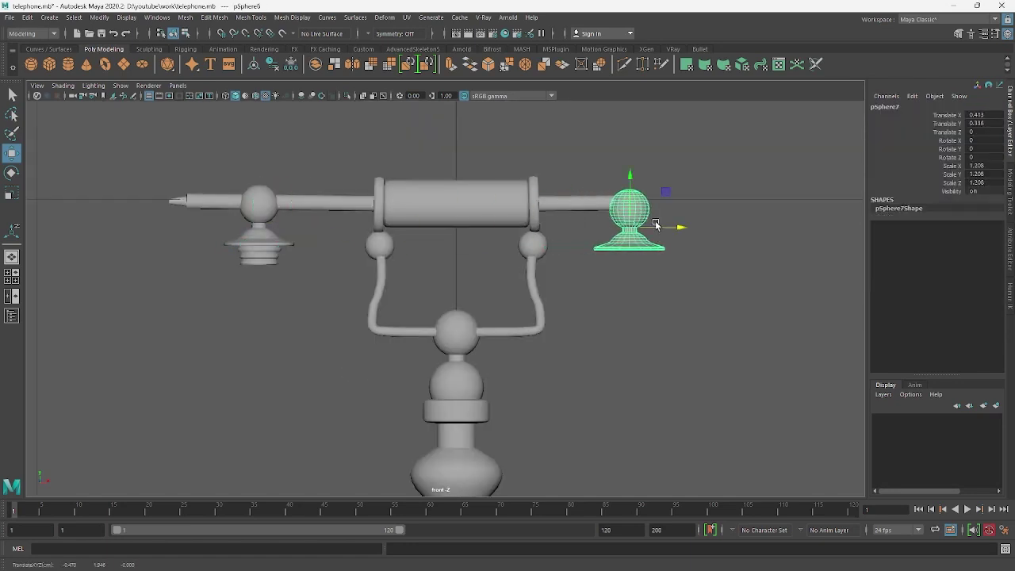
Create a cylinder, scale it to 0.076 and place it just under the right-end sphere.
{"action": "scroll", "coordinate": [655, 224], "scroll_direction": "down", "scroll_amount": 5}
{"action": "left_click", "coordinate": [49, 65]}
{"action": "scroll", "coordinate": [423, 357], "scroll_direction": "down", "scroll_amount": 3}
{"action": "mouse_move", "coordinate": [409, 438]}
{"action": "left_mouse_down"}
{"action": "mouse_move", "coordinate": [409, 281]}
{"action": "mouse_move", "coordinate": [357, 285]}
{"action": "left_mouse_up"}
{"action": "scroll", "coordinate": [397, 201], "scroll_direction": "up", "scroll_amount": 3}
{"action": "key", "text": "w"}
{"action": "left_click_drag", "start_coordinate": [398, 201], "coordinate": [409, 288]}
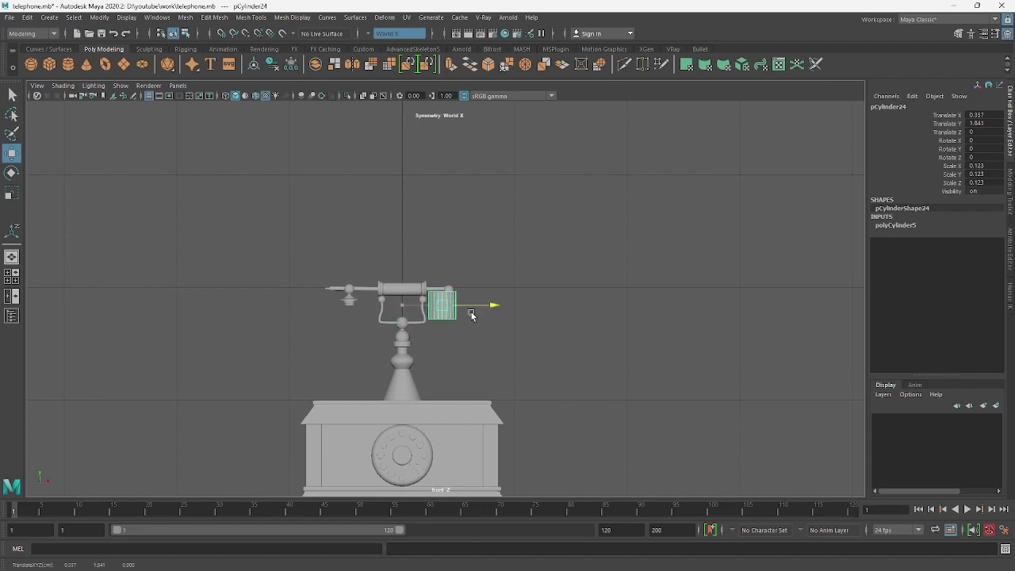
{"action": "key", "text": "f"}
{"action": "left_click_drag", "start_coordinate": [471, 315], "coordinate": [428, 303]}
{"action": "key", "text": "r"}
{"action": "key", "text": "w"}
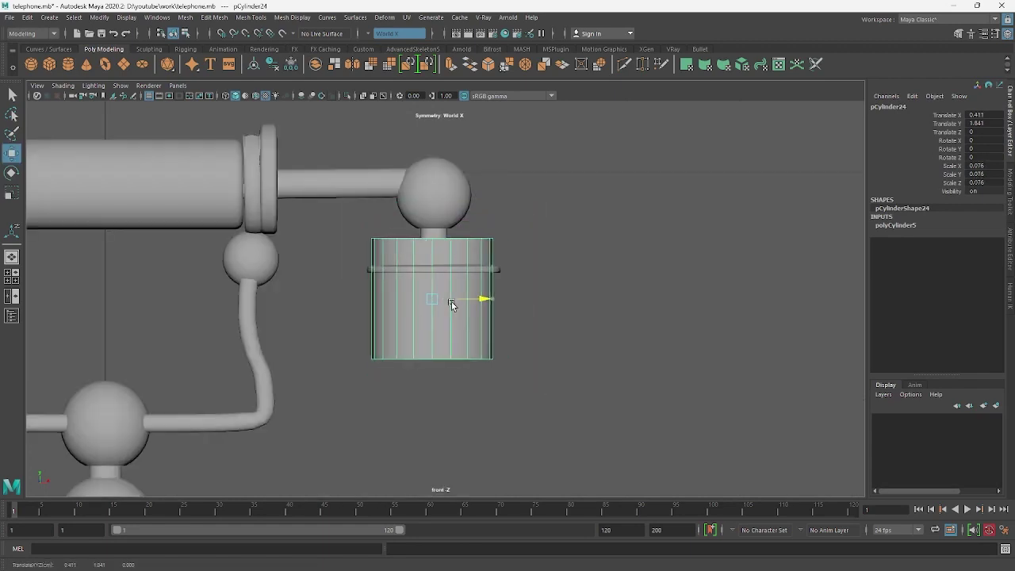
{"action": "left_click_drag", "start_coordinate": [433, 264], "coordinate": [433, 281]}
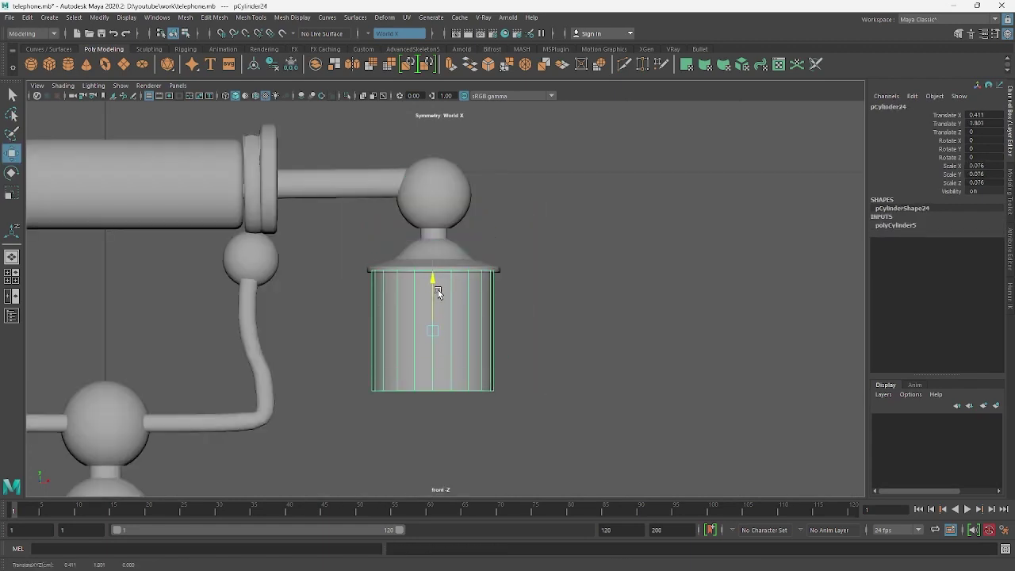
Raise the cylinder's bottom row of vertices to shorten it.
{"action": "right_click_drag", "start_coordinate": [544, 254], "coordinate": [545, 230]}
{"action": "left_click_drag", "start_coordinate": [356, 405], "coordinate": [507, 380]}
{"action": "left_click_drag", "start_coordinate": [432, 344], "coordinate": [440, 261]}
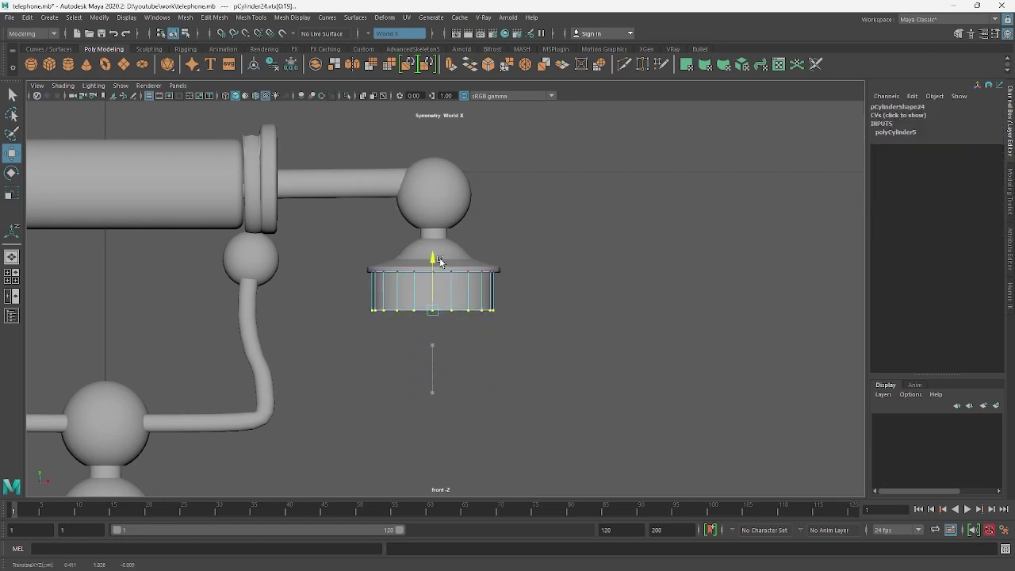
{"action": "key", "text": "F8"}
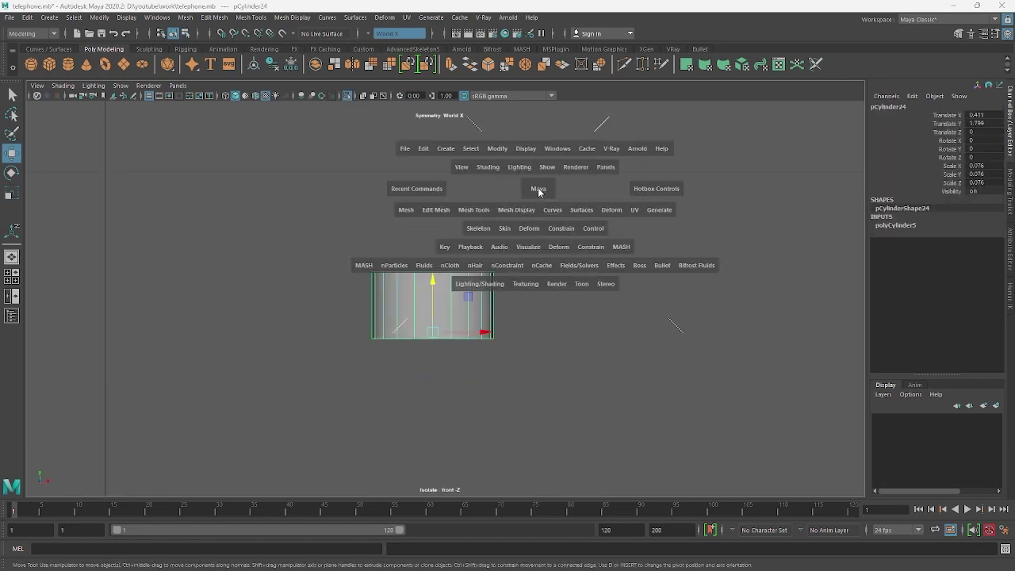
Isolate the cylinder, remove its cap's inner edges and bevel the selected edges.
{"action": "left_click_drag", "start_coordinate": [539, 188], "coordinate": [539, 159]}
{"action": "key", "text": "ctrl+1"}
{"action": "key", "text": "f"}
{"action": "key", "text": "F10"}
{"action": "left_click", "coordinate": [467, 325]}
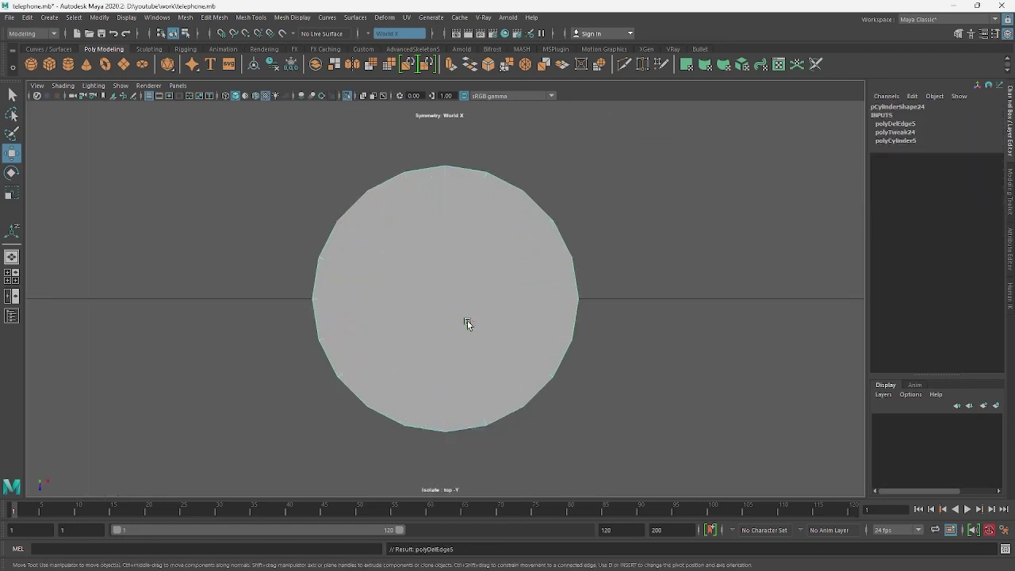
{"action": "key", "text": "space"}
{"action": "left_click_drag", "start_coordinate": [476, 274], "coordinate": [575, 262], "text": "alt"}
{"action": "left_click", "coordinate": [603, 396]}
{"action": "key", "text": "space"}
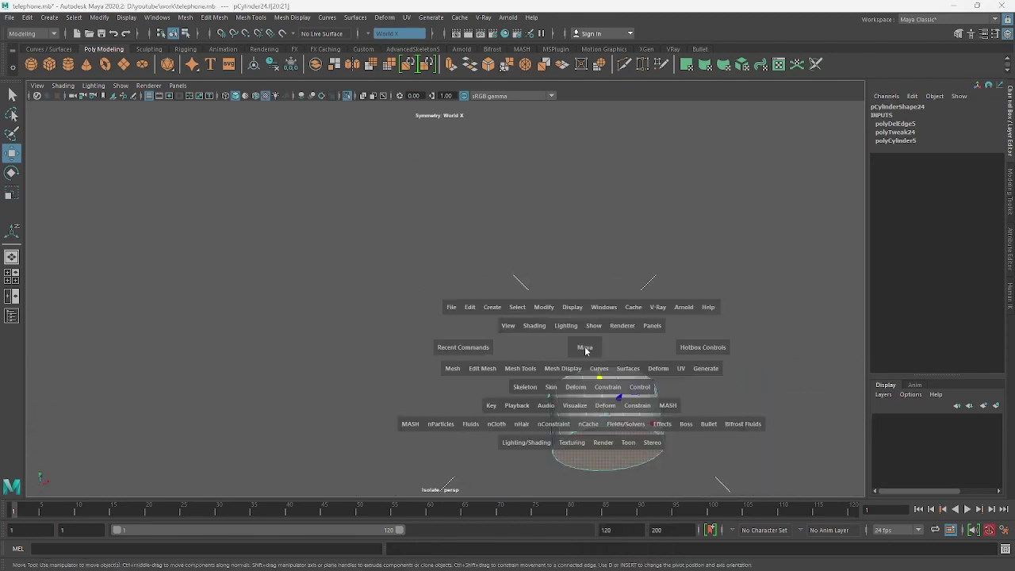
{"action": "left_click_drag", "start_coordinate": [585, 351], "coordinate": [585, 389]}
{"action": "key", "text": "ctrl+b"}
{"action": "key", "text": "ctrl+1"}
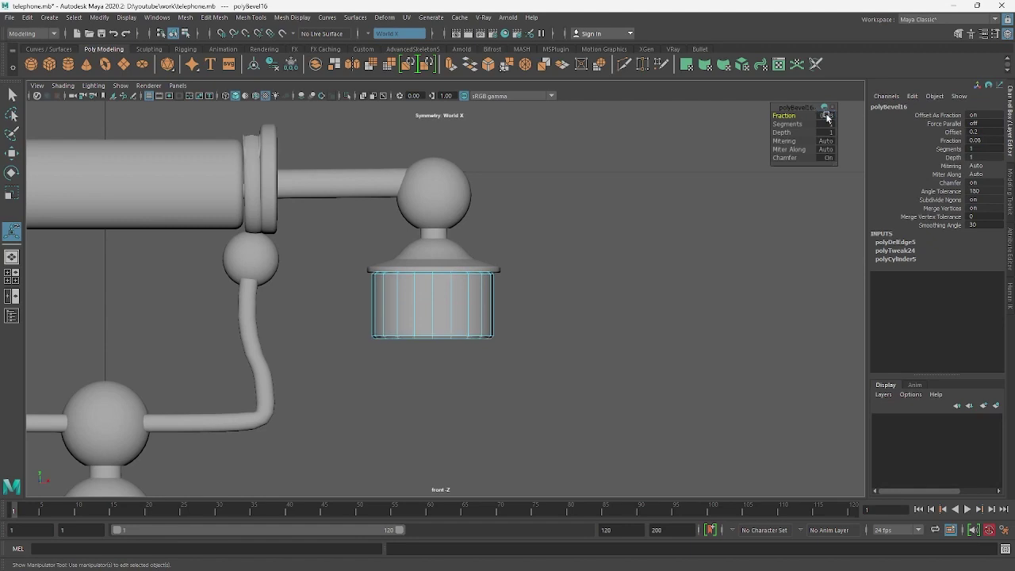
{"action": "left_click", "coordinate": [608, 170]}
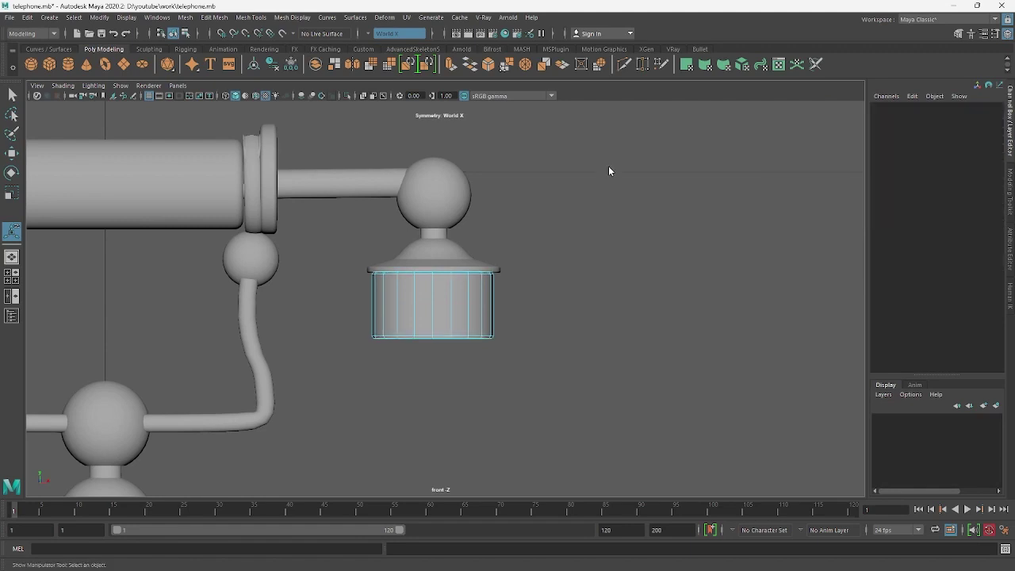
Nudge the earpiece's bottom rim edge loop down and bevel it.
{"action": "double_click", "coordinate": [477, 309]}
{"action": "scroll", "coordinate": [444, 317], "scroll_direction": "up", "scroll_amount": 2}
{"action": "key", "text": "w"}
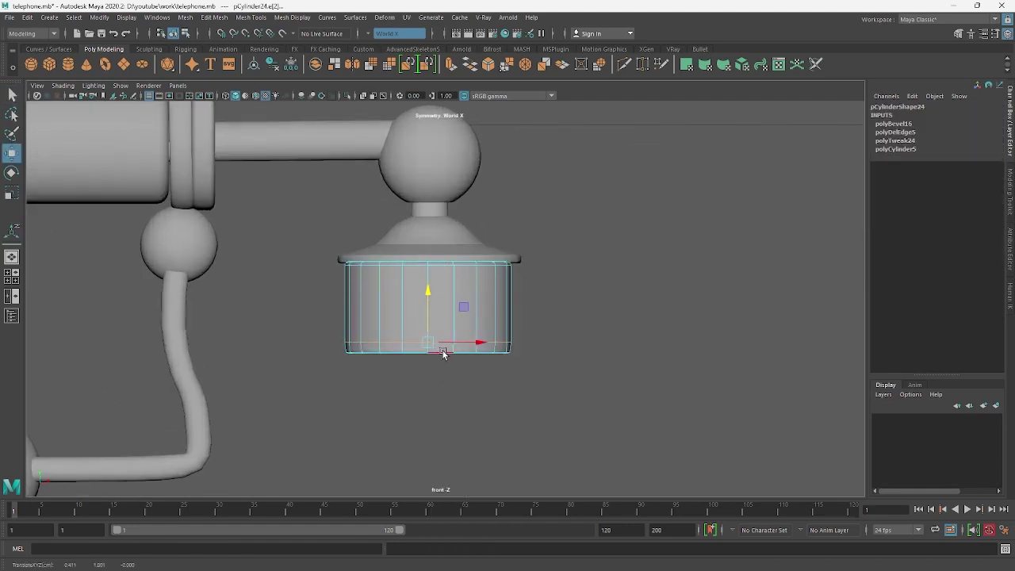
{"action": "middle_click_drag", "start_coordinate": [442, 354], "coordinate": [428, 322]}
{"action": "key", "text": "space"}
{"action": "key", "text": "ctrl+b"}
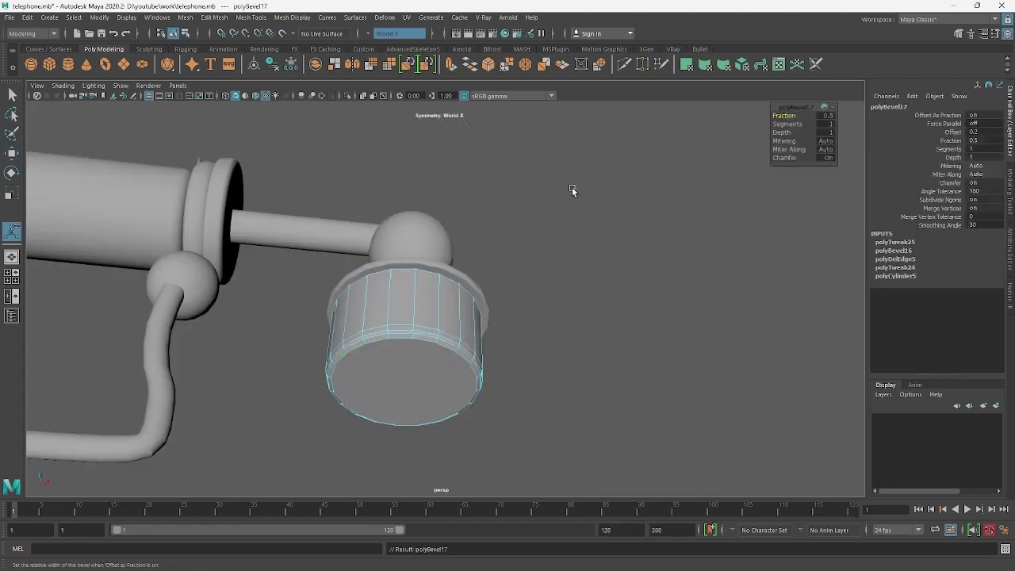
{"action": "left_click", "coordinate": [637, 194]}
{"action": "key", "text": "space"}
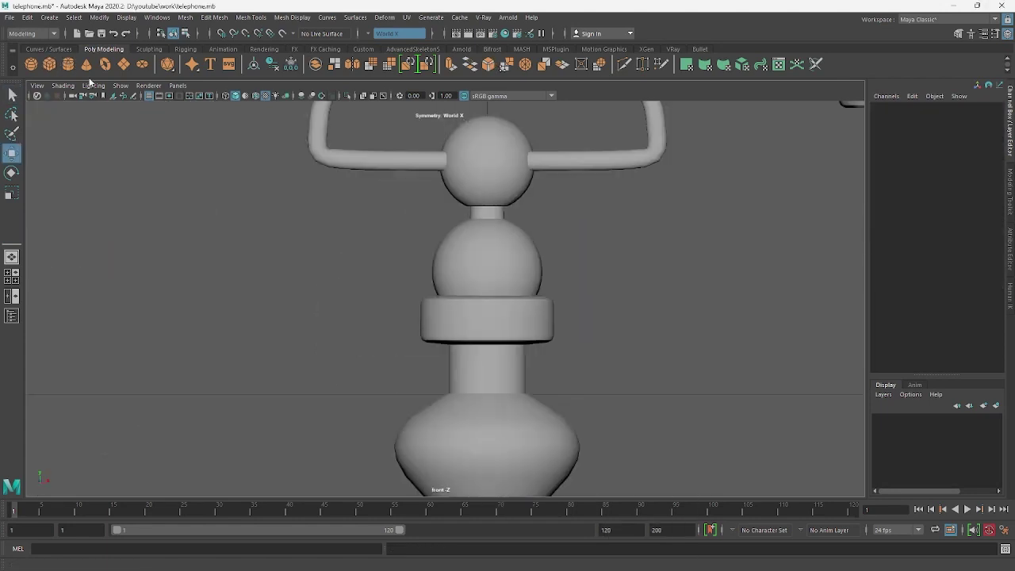
Create a thin cylinder and position it raised just right of the central stand.
{"action": "left_click", "coordinate": [494, 355]}
{"action": "scroll", "coordinate": [365, 394], "scroll_direction": "down", "scroll_amount": 3}
{"action": "scroll", "coordinate": [449, 343], "scroll_direction": "up", "scroll_amount": 2}
{"action": "scroll", "coordinate": [450, 436], "scroll_direction": "up", "scroll_amount": 2}
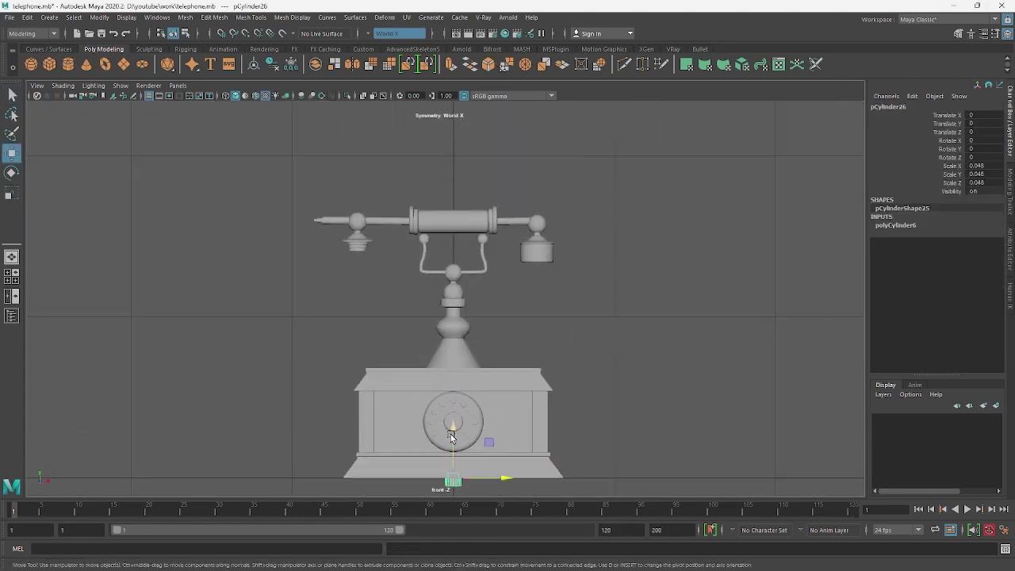
{"action": "left_click_drag", "start_coordinate": [468, 345], "coordinate": [542, 345]}
{"action": "scroll", "coordinate": [542, 344], "scroll_direction": "up", "scroll_amount": 2}
{"action": "left_click", "coordinate": [896, 225]}
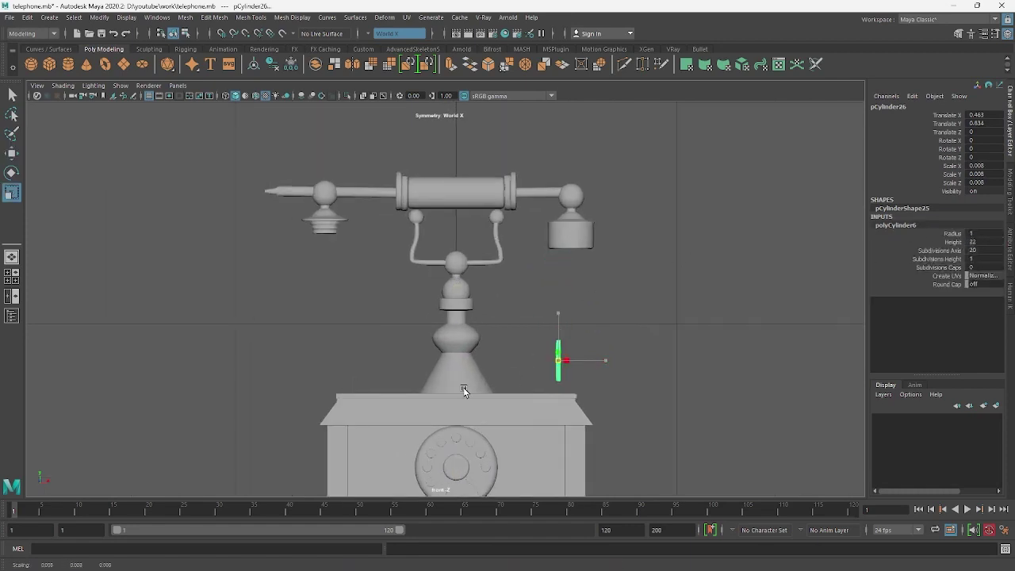
{"action": "key", "text": "w"}
{"action": "mouse_move", "coordinate": [558, 360]}
{"action": "left_mouse_down"}
{"action": "mouse_move", "coordinate": [587, 359]}
{"action": "mouse_move", "coordinate": [558, 301]}
{"action": "left_mouse_up"}
{"action": "scroll", "coordinate": [587, 317], "scroll_direction": "up", "scroll_amount": 1}
{"action": "scroll", "coordinate": [587, 317], "scroll_direction": "up", "scroll_amount": 2}
{"action": "scroll", "coordinate": [624, 329], "scroll_direction": "up", "scroll_amount": 2}
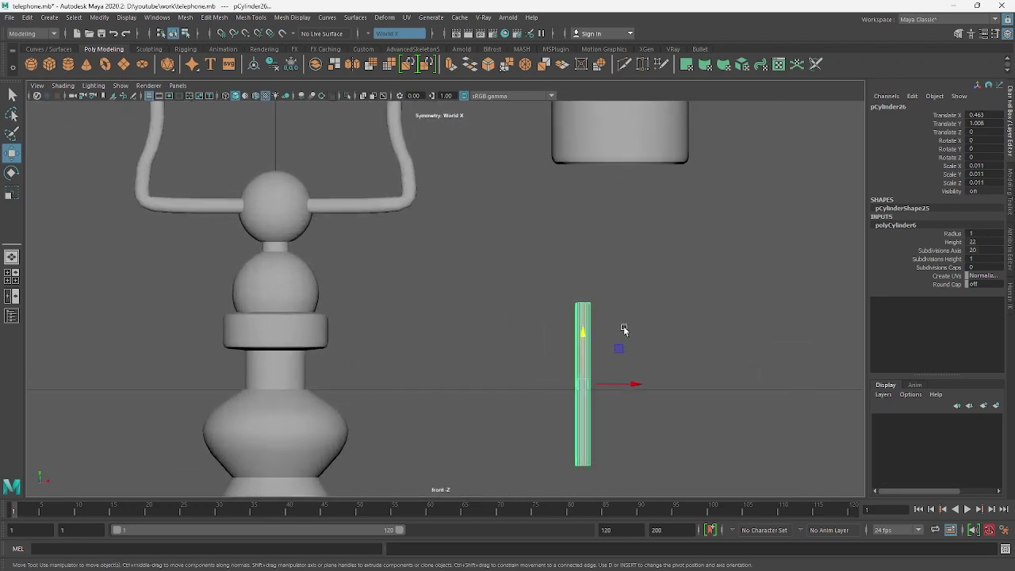
Split two edge rings, shift the upper rings left to kink the tube, and delete its top faces.
{"action": "middle_click_drag", "start_coordinate": [624, 329], "coordinate": [568, 278]}
{"action": "mouse_move", "coordinate": [569, 279]}
{"action": "right_mouse_down"}
{"action": "mouse_move", "coordinate": [639, 353]}
{"action": "mouse_move", "coordinate": [574, 386]}
{"action": "right_mouse_up"}
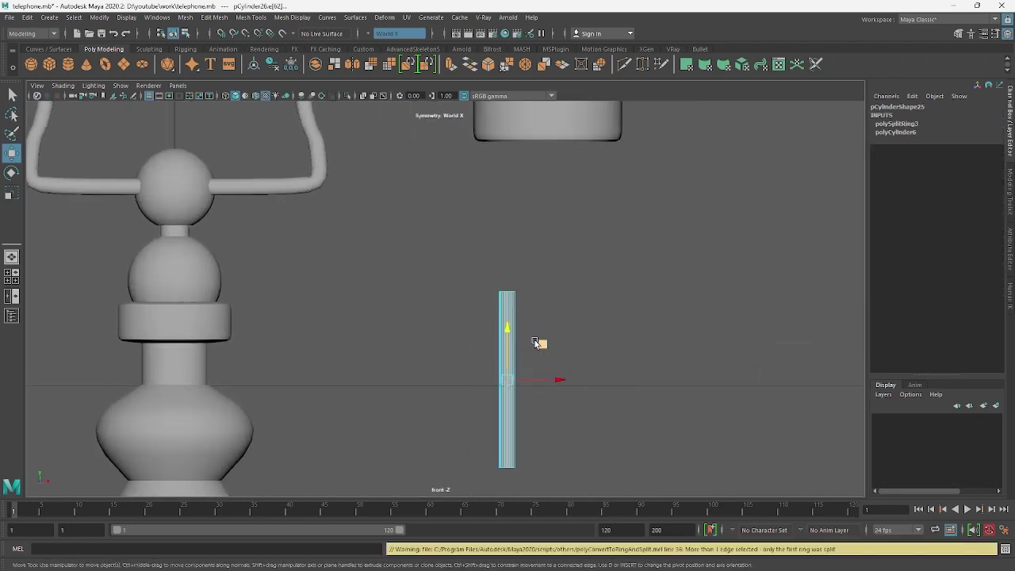
{"action": "right_click_drag", "start_coordinate": [511, 287], "coordinate": [628, 324], "text": "shift"}
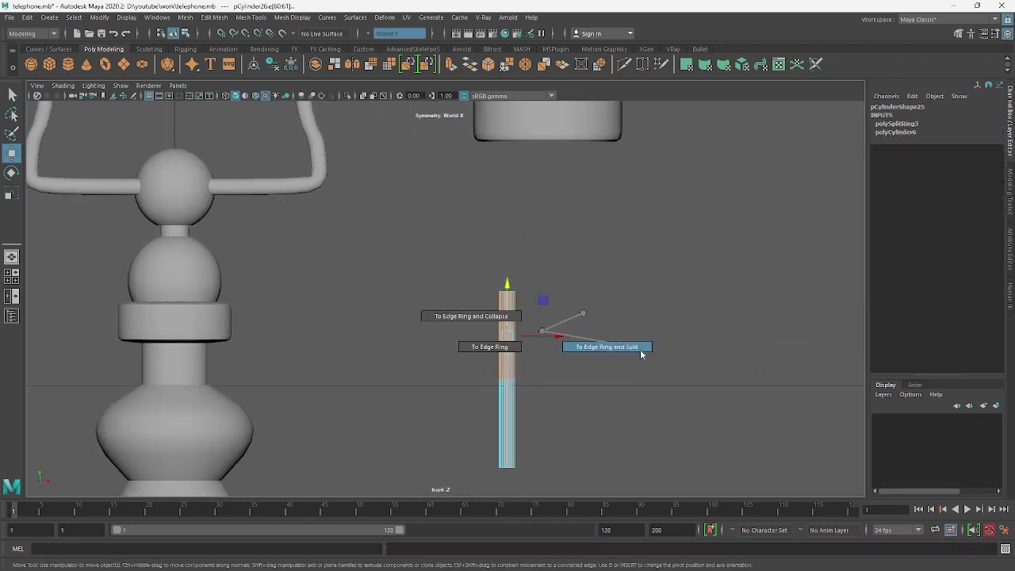
{"action": "left_click_drag", "start_coordinate": [550, 317], "coordinate": [519, 314]}
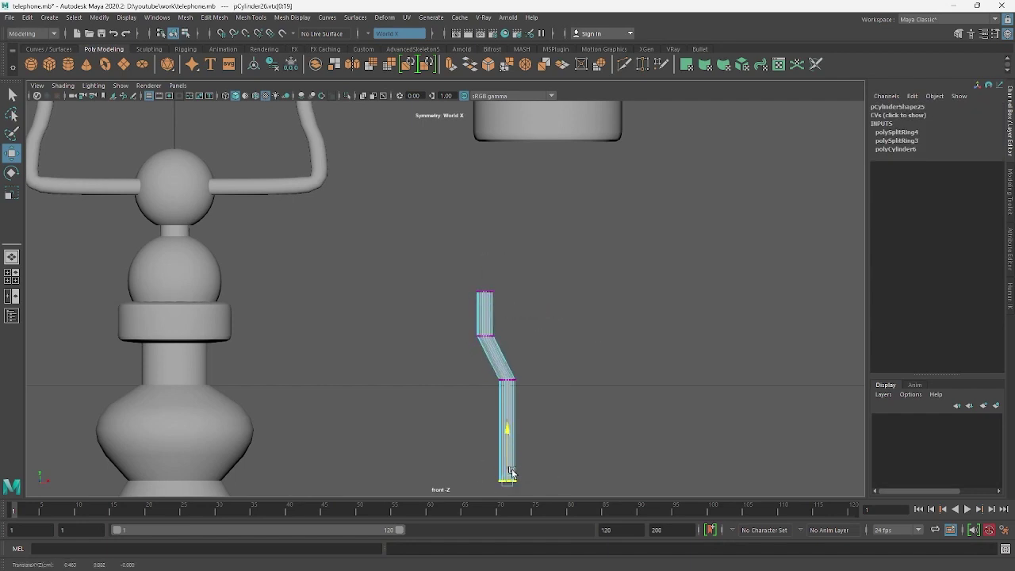
{"action": "right_click_drag", "start_coordinate": [528, 287], "coordinate": [532, 296]}
{"action": "key", "text": "Delete"}
{"action": "left_click", "coordinate": [489, 339]}
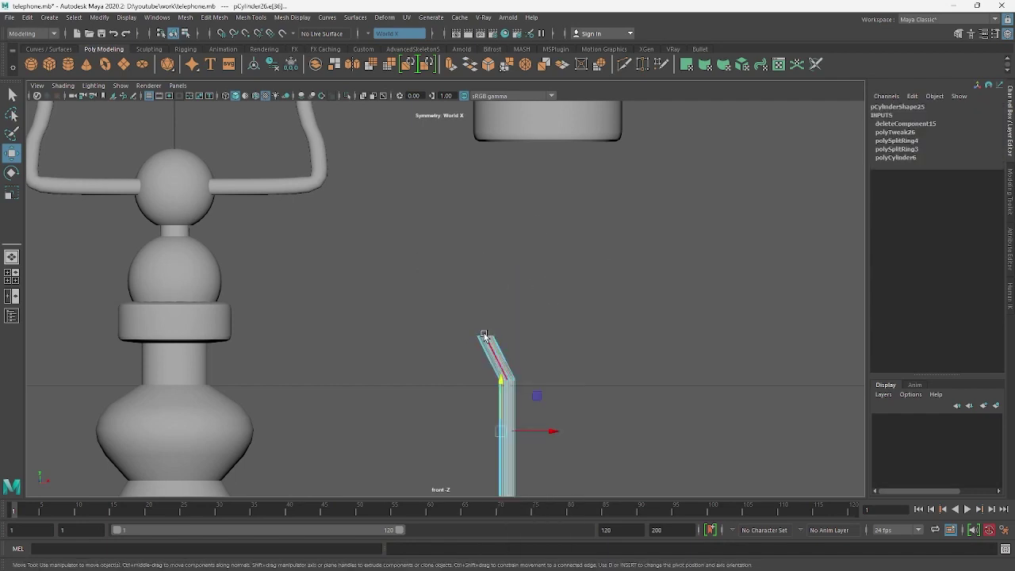
{"action": "scroll", "coordinate": [517, 340], "scroll_direction": "up", "scroll_amount": 3}
Cap the tube's open top, rotate it sideways, and place it up beside the stand.
{"action": "scroll", "coordinate": [589, 246], "scroll_direction": "down", "scroll_amount": 5}
{"action": "key", "text": "F8"}
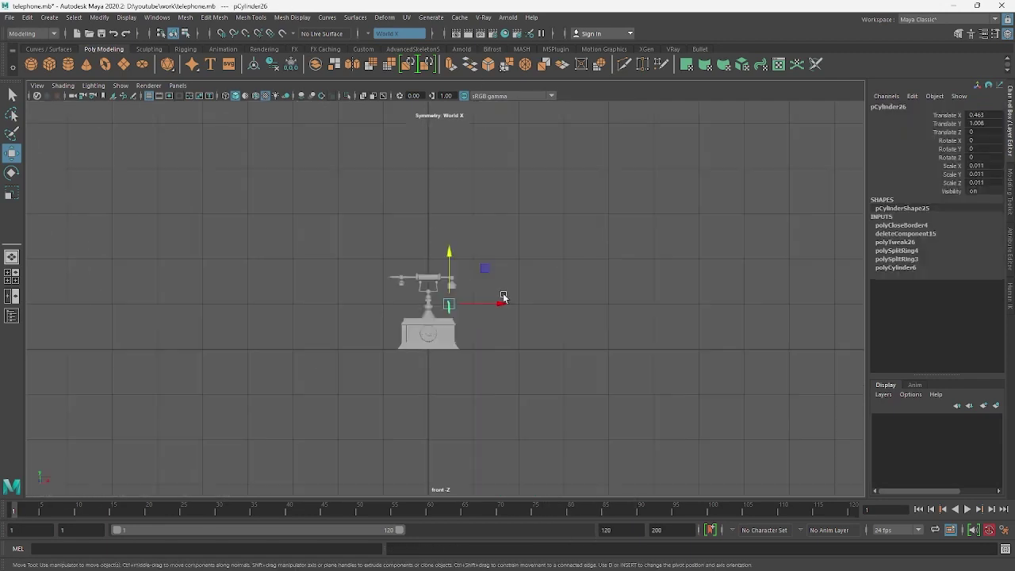
{"action": "scroll", "coordinate": [492, 301], "scroll_direction": "up", "scroll_amount": 5}
{"action": "key", "text": "e"}
{"action": "left_click_drag", "start_coordinate": [505, 294], "coordinate": [485, 260]}
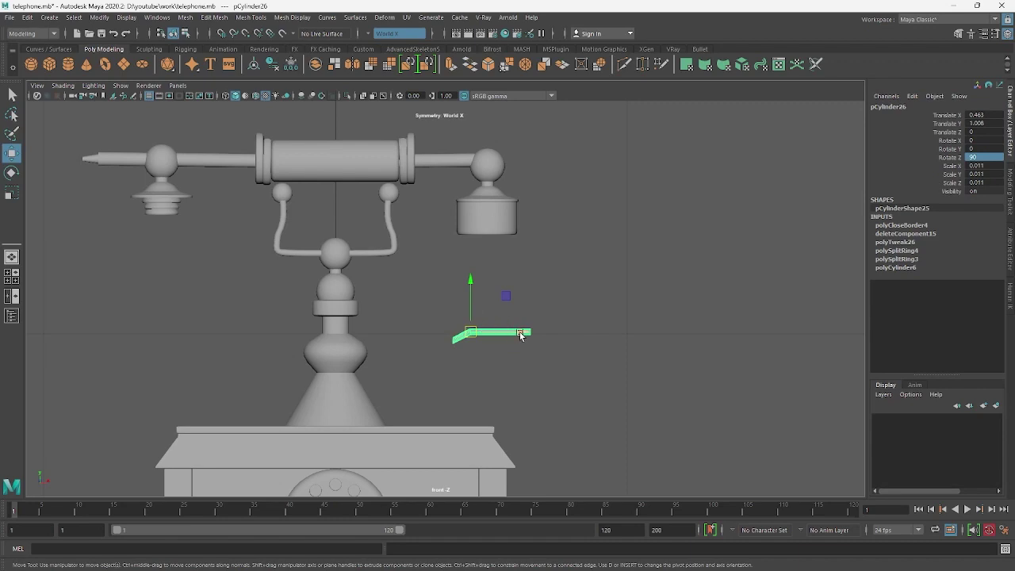
{"action": "left_click_drag", "start_coordinate": [520, 334], "coordinate": [280, 306]}
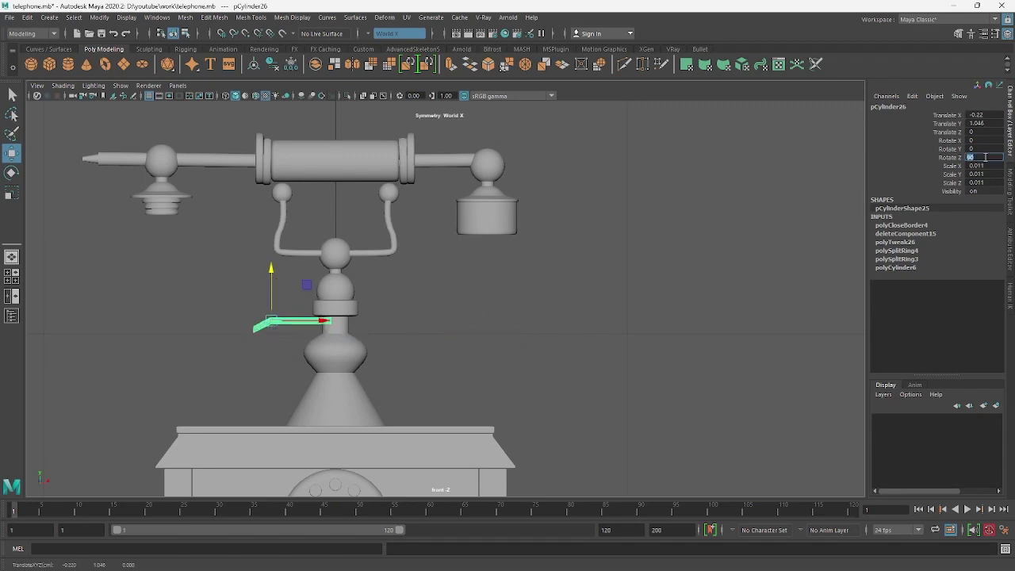
{"action": "scroll", "coordinate": [443, 300], "scroll_direction": "up", "scroll_amount": 3}
{"action": "left_click_drag", "start_coordinate": [203, 260], "coordinate": [203, 238]}
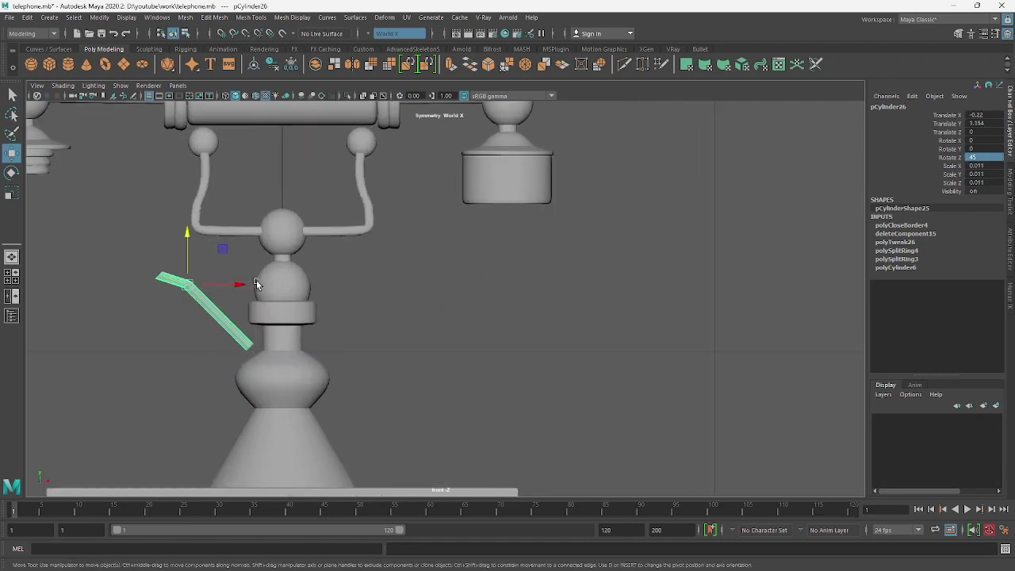
{"action": "left_click_drag", "start_coordinate": [255, 284], "coordinate": [247, 287]}
Reshape the angled tube by shifting the bend's vertices right and tilting its left end.
{"action": "left_click", "coordinate": [472, 315]}
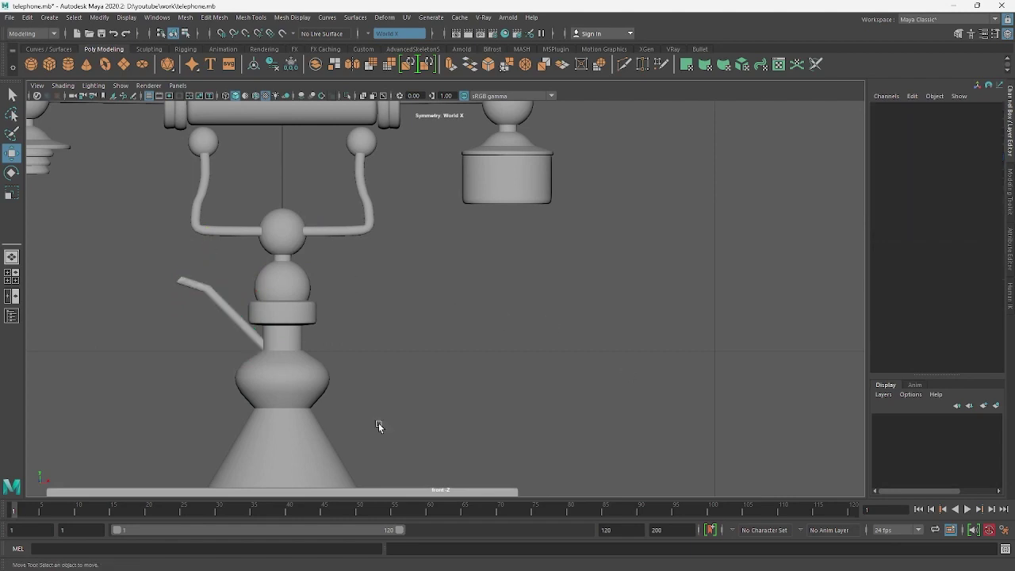
{"action": "left_click", "coordinate": [213, 298]}
{"action": "scroll", "coordinate": [176, 273], "scroll_direction": "up", "scroll_amount": 2}
{"action": "right_click_drag", "start_coordinate": [290, 273], "coordinate": [304, 270]}
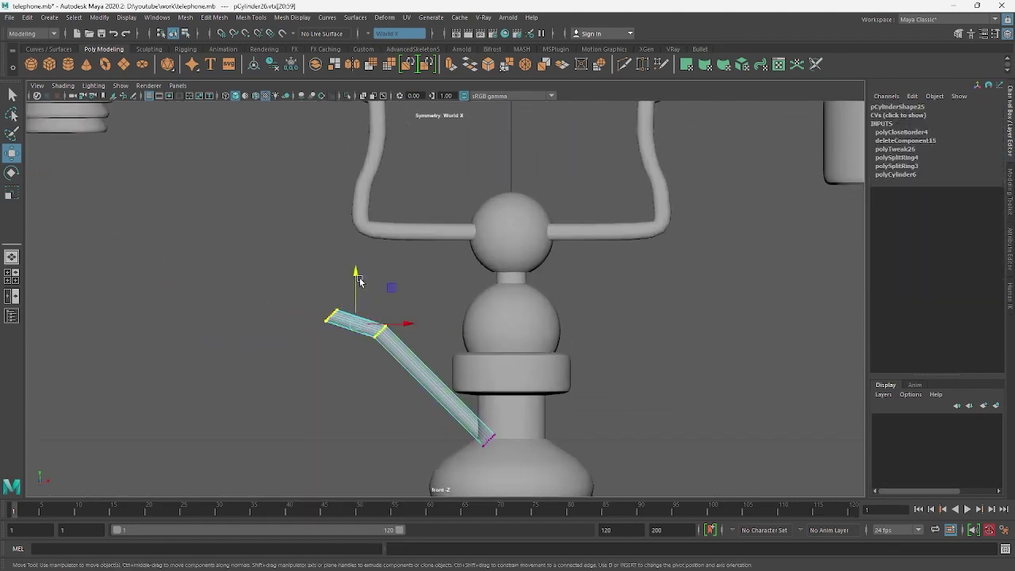
{"action": "left_click_drag", "start_coordinate": [357, 291], "coordinate": [359, 309]}
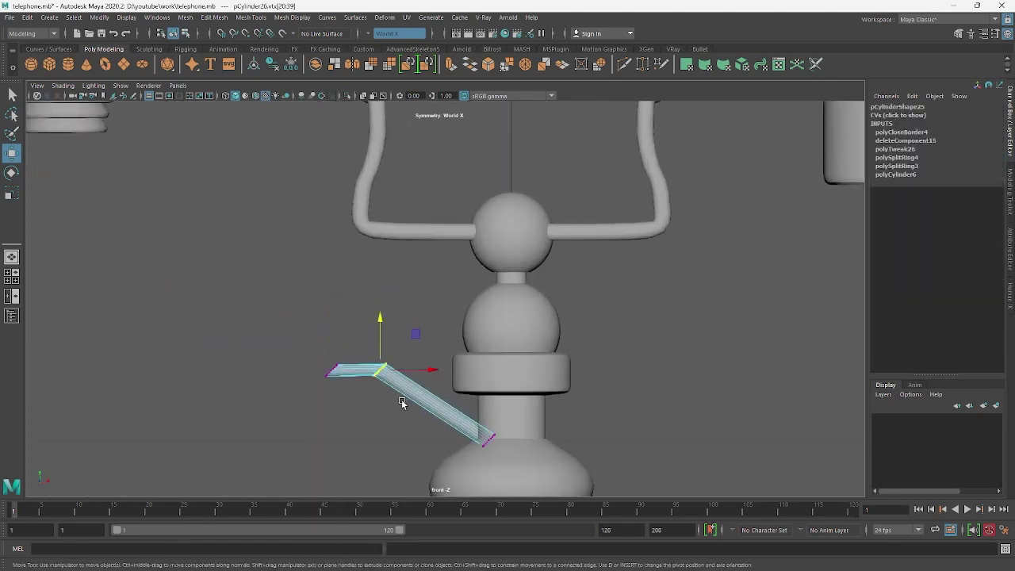
{"action": "left_click_drag", "start_coordinate": [376, 346], "coordinate": [416, 373]}
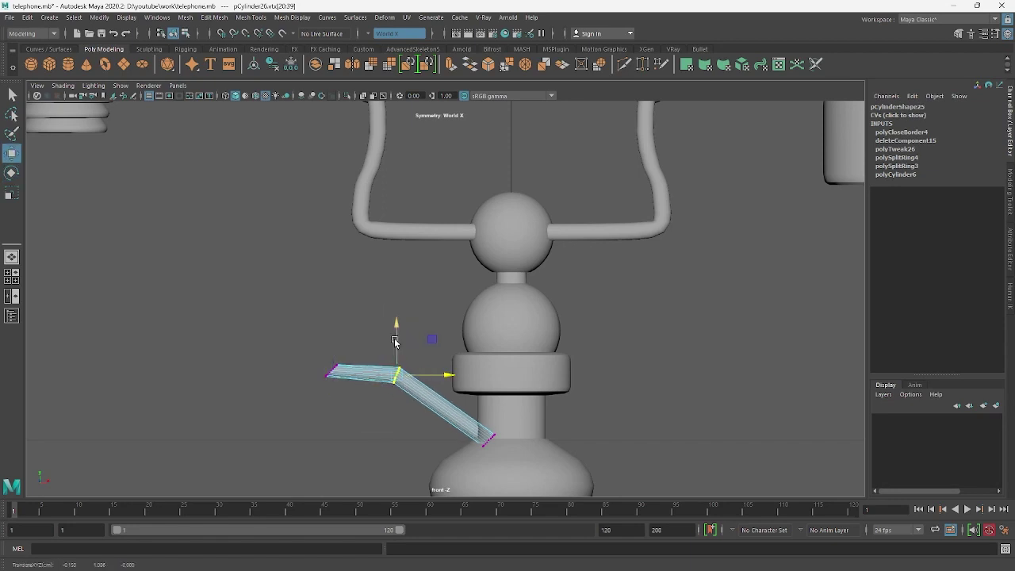
{"action": "left_click_drag", "start_coordinate": [288, 338], "coordinate": [349, 392]}
{"action": "key", "text": "e"}
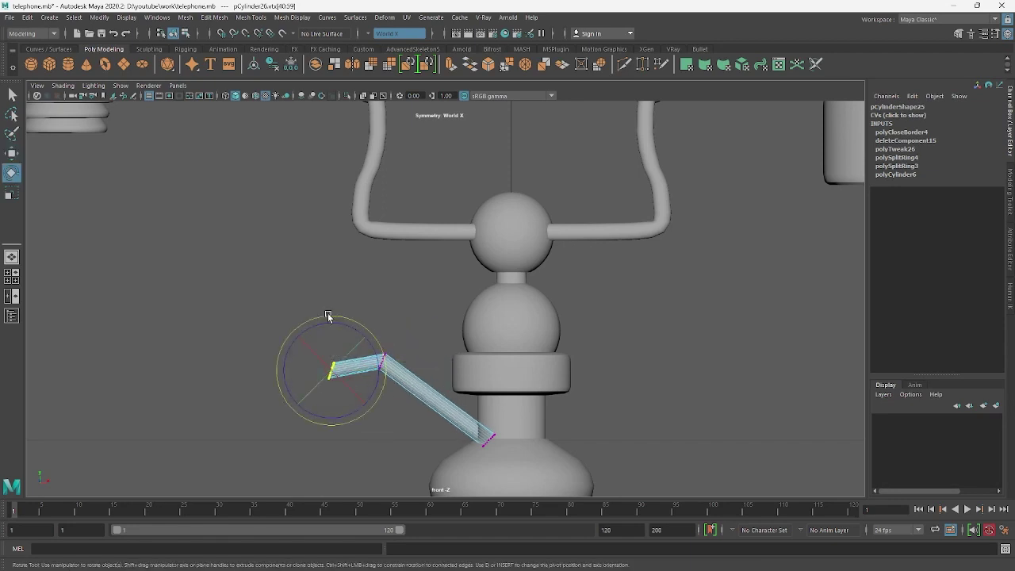
{"action": "right_click_drag", "start_coordinate": [641, 267], "coordinate": [695, 290]}
Mirror the angled arm across X so prongs match on both sides, and centre its pivot.
{"action": "left_click", "coordinate": [185, 17]}
{"action": "left_click", "coordinate": [206, 178]}
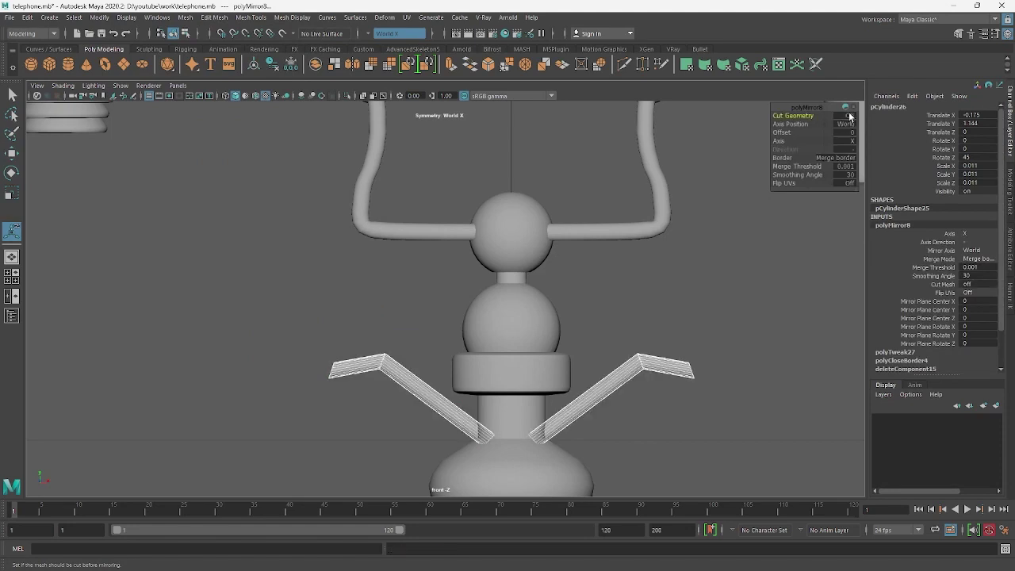
{"action": "left_click", "coordinate": [99, 16]}
{"action": "left_click", "coordinate": [414, 385]}
{"action": "key", "text": "w"}
{"action": "left_click", "coordinate": [99, 17]}
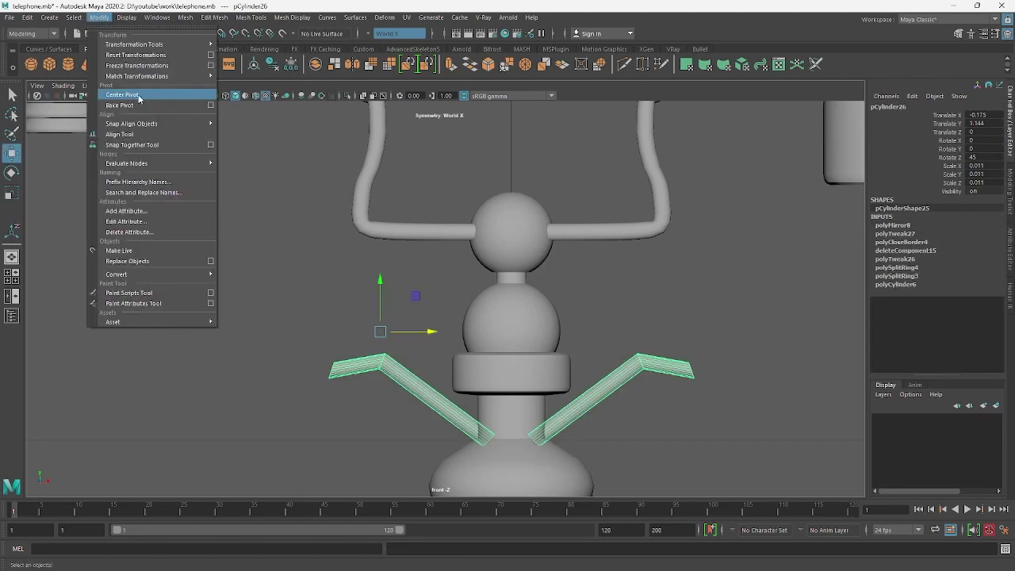
{"action": "left_click", "coordinate": [139, 95]}
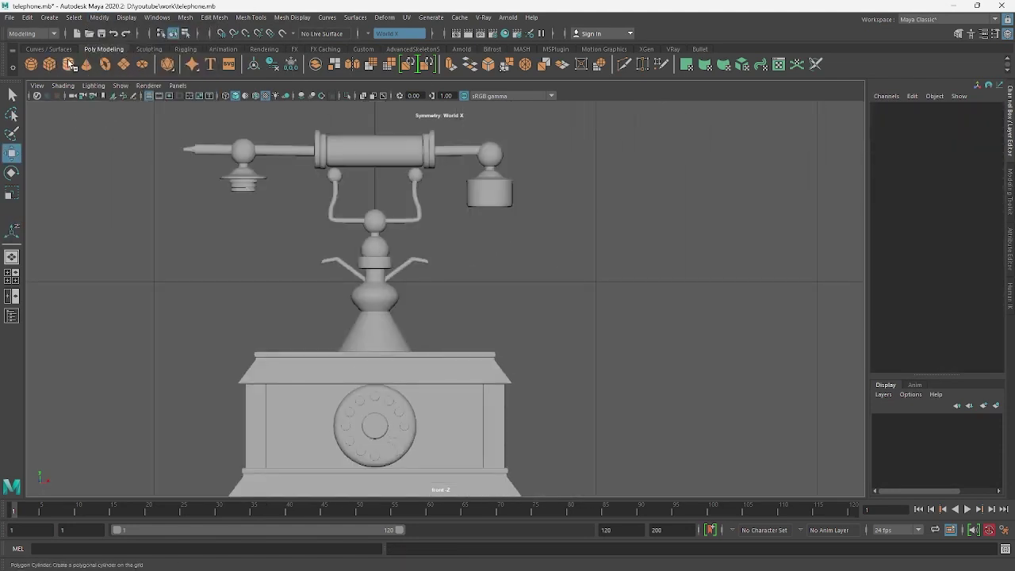
Create a new polygon cylinder, shrink it, and place it raised right of the telephone.
{"action": "left_click", "coordinate": [69, 64]}
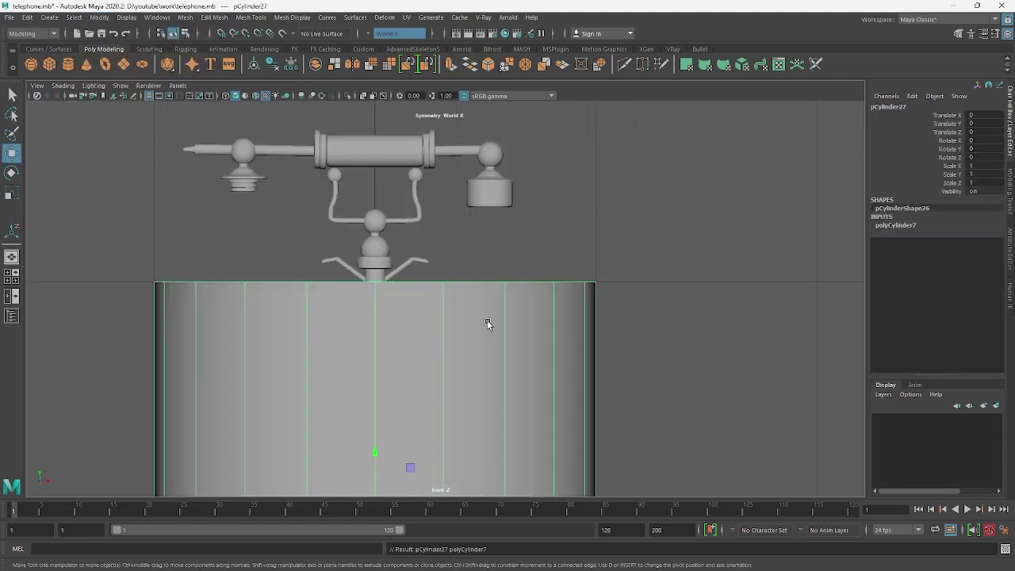
{"action": "scroll", "coordinate": [487, 323], "scroll_direction": "down", "scroll_amount": 5}
{"action": "left_click_drag", "start_coordinate": [446, 355], "coordinate": [420, 354]}
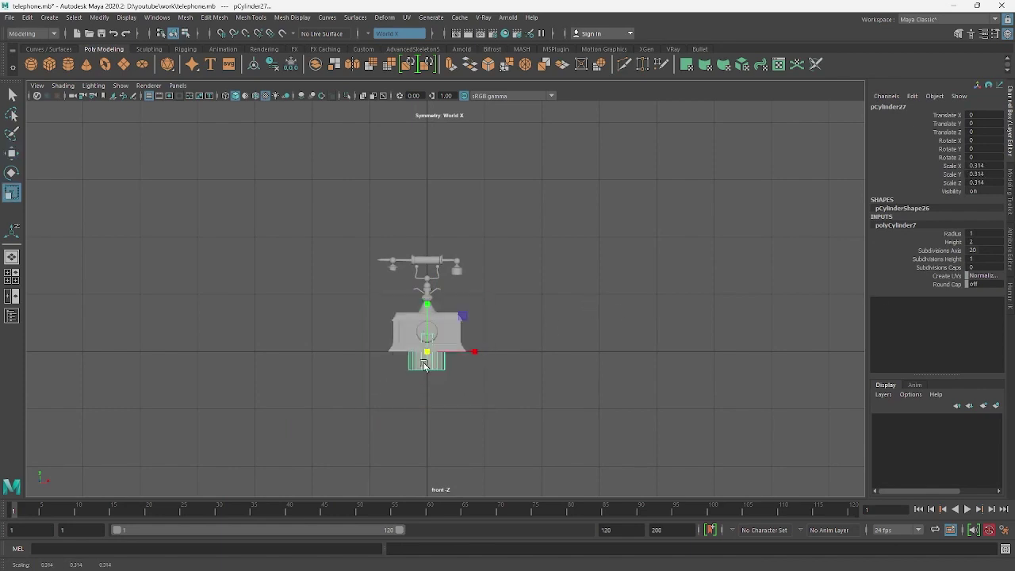
{"action": "scroll", "coordinate": [351, 362], "scroll_direction": "up", "scroll_amount": 3}
{"action": "scroll", "coordinate": [351, 363], "scroll_direction": "up", "scroll_amount": 3}
{"action": "key", "text": "w"}
{"action": "left_click_drag", "start_coordinate": [351, 363], "coordinate": [590, 332]}
{"action": "middle_click_drag", "start_coordinate": [590, 331], "coordinate": [561, 412], "text": "alt"}
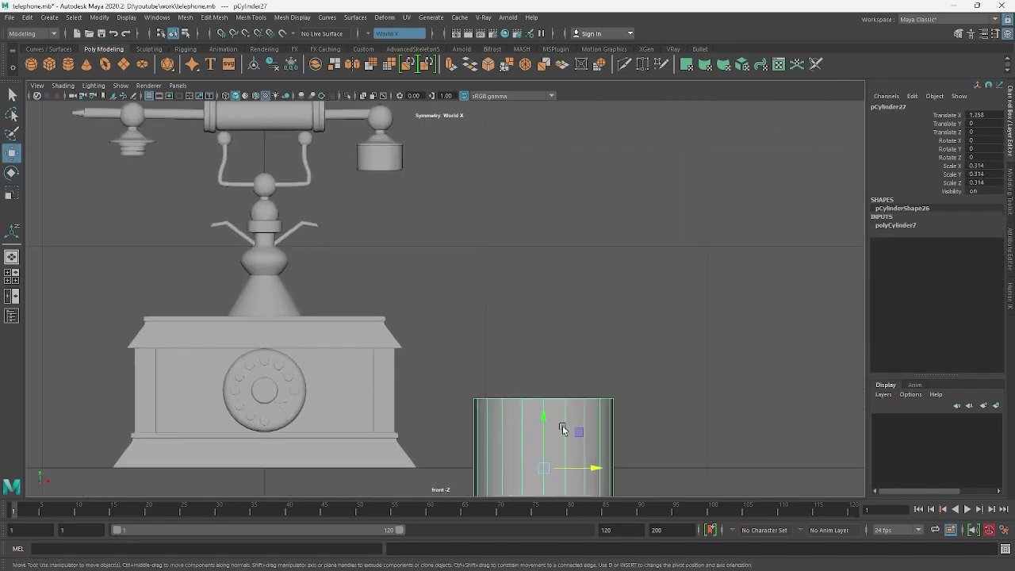
{"action": "left_click_drag", "start_coordinate": [562, 412], "coordinate": [562, 348]}
{"action": "scroll", "coordinate": [607, 270], "scroll_direction": "up", "scroll_amount": 3}
{"action": "scroll", "coordinate": [500, 286], "scroll_direction": "up", "scroll_amount": 2}
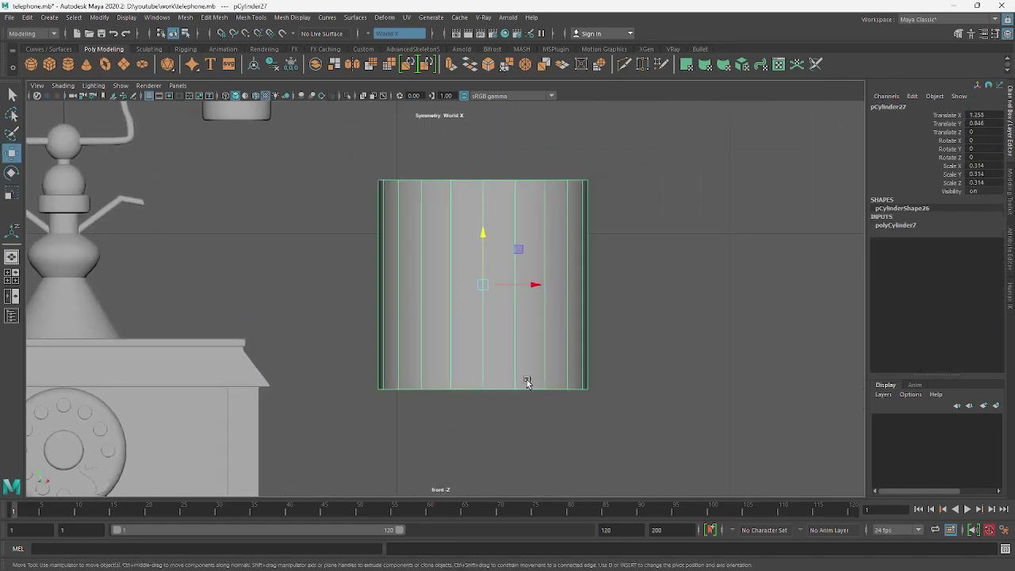
Multi-Cut an edge loop across the cylinder, shrink it further, and move it below the handset.
{"action": "left_click", "coordinate": [624, 63]}
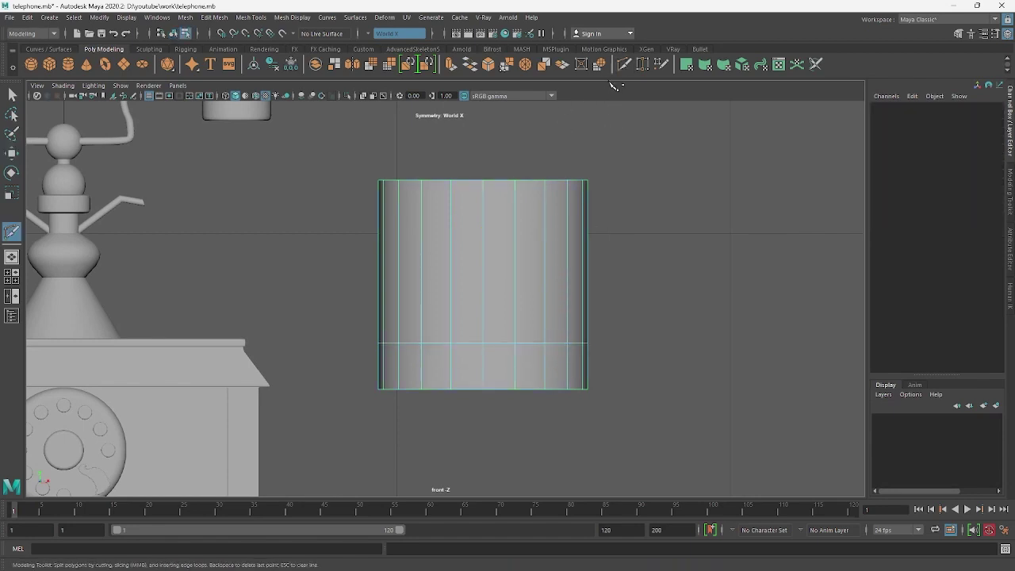
{"action": "key", "text": "q"}
{"action": "left_click_drag", "start_coordinate": [483, 289], "coordinate": [474, 344]}
{"action": "key", "text": "w"}
{"action": "scroll", "coordinate": [625, 438], "scroll_direction": "down", "scroll_amount": 5}
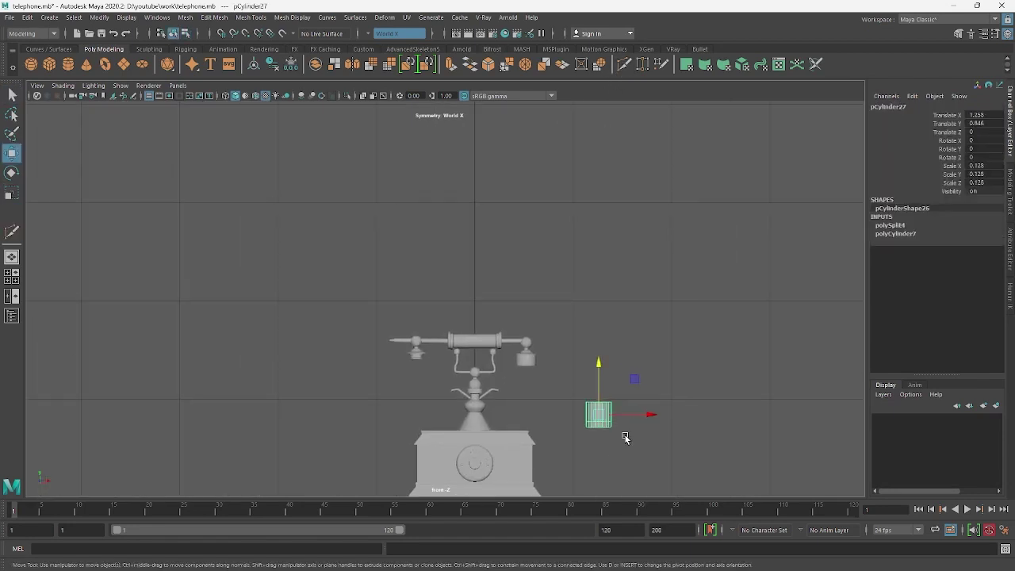
{"action": "mouse_move", "coordinate": [535, 368]}
{"action": "left_mouse_down"}
{"action": "mouse_move", "coordinate": [582, 373]}
{"action": "mouse_move", "coordinate": [566, 371]}
{"action": "left_mouse_up"}
{"action": "scroll", "coordinate": [591, 416], "scroll_direction": "up", "scroll_amount": 3}
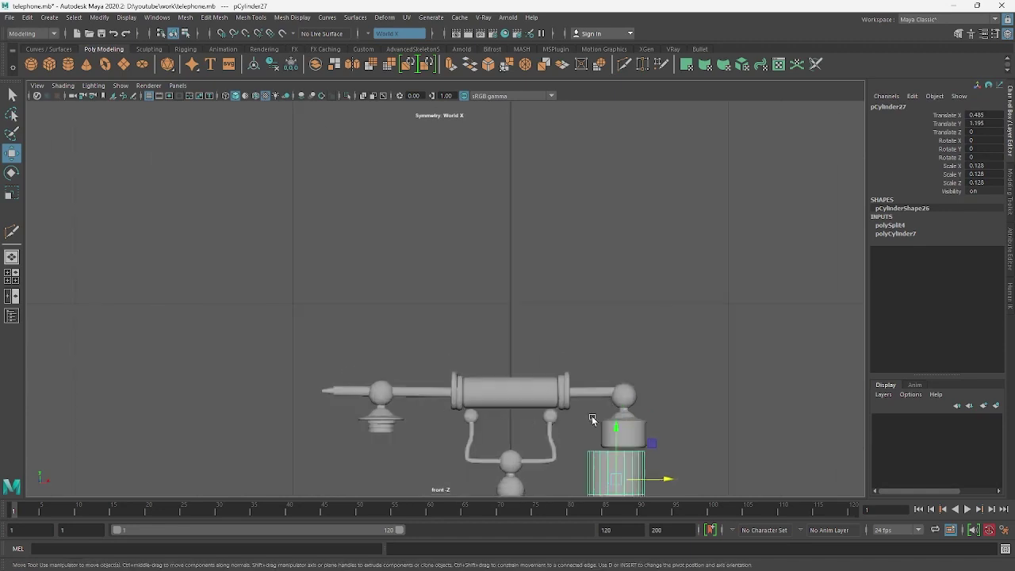
{"action": "scroll", "coordinate": [515, 351], "scroll_direction": "down", "scroll_amount": 2}
{"action": "scroll", "coordinate": [514, 351], "scroll_direction": "up", "scroll_amount": 5}
Extrude the cylinder's bottom band of faces and thicken it outward.
{"action": "key", "text": "f"}
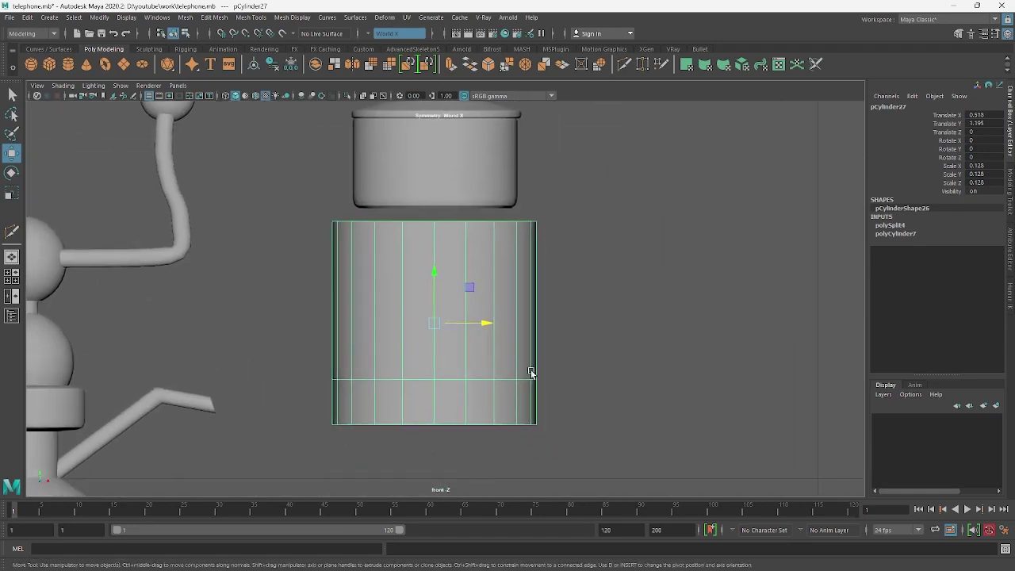
{"action": "key", "text": "F11"}
{"action": "double_click", "coordinate": [506, 398]}
{"action": "key", "text": "ctrl+e"}
{"action": "mouse_move", "coordinate": [792, 115]}
{"action": "left_mouse_down"}
{"action": "mouse_move", "coordinate": [834, 121]}
{"action": "mouse_move", "coordinate": [526, 404]}
{"action": "left_mouse_up"}
{"action": "key", "text": "space"}
{"action": "key", "text": "w"}
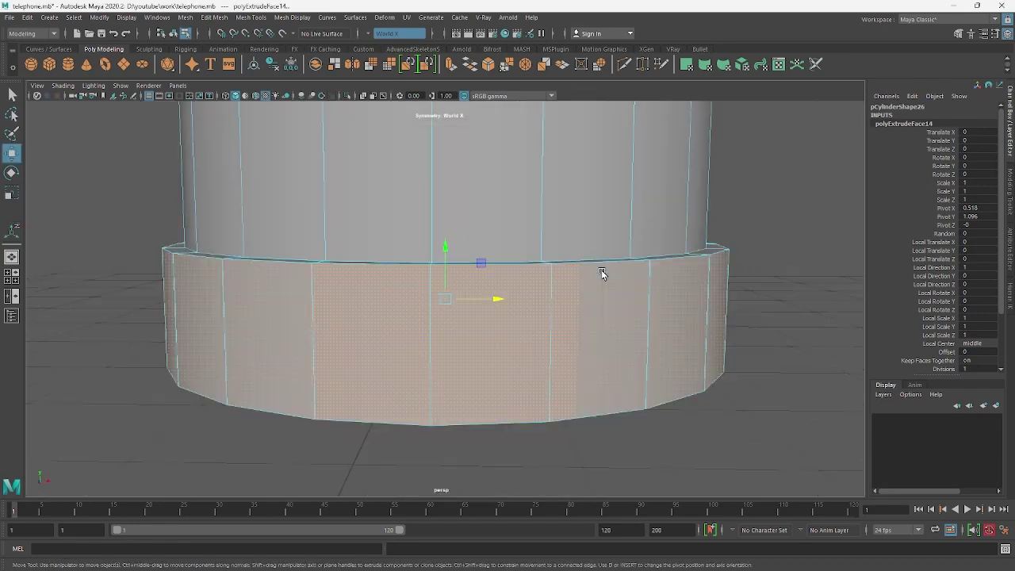
{"action": "mouse_move", "coordinate": [602, 274]}
{"action": "left_mouse_down", "text": "alt"}
{"action": "mouse_move", "coordinate": [617, 318]}
{"action": "mouse_move", "coordinate": [670, 290]}
{"action": "mouse_move", "coordinate": [674, 256]}
{"action": "mouse_move", "coordinate": [652, 256]}
{"action": "left_mouse_up", "text": "alt"}
Bevel the bottom band's edges with adjusted segment count, then slide the cylinder right.
{"action": "left_click", "coordinate": [489, 65]}
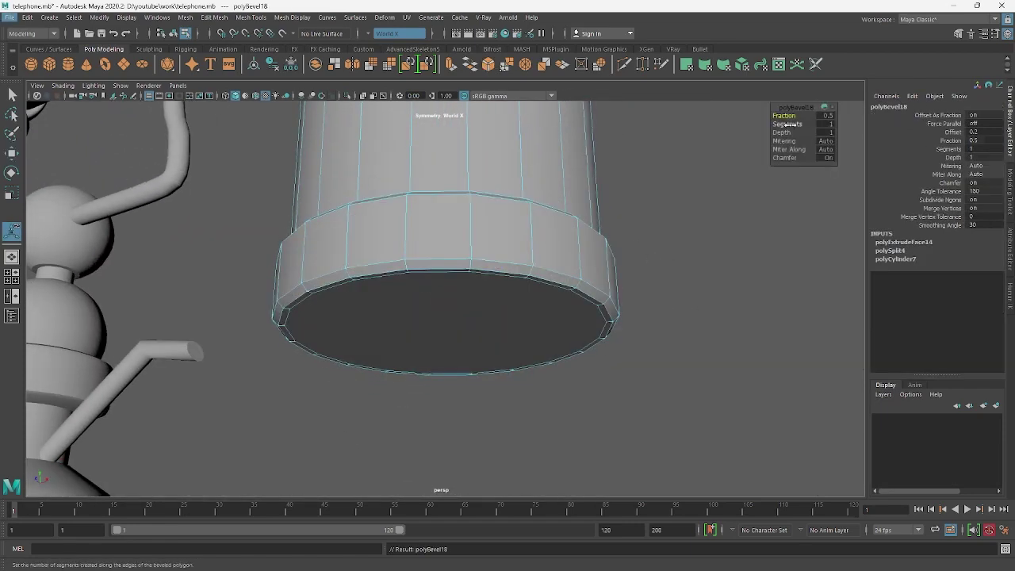
{"action": "left_click_drag", "start_coordinate": [787, 124], "coordinate": [801, 123]}
{"action": "left_click", "coordinate": [702, 211]}
{"action": "mouse_move", "coordinate": [703, 211]}
{"action": "left_mouse_down", "text": "alt"}
{"action": "mouse_move", "coordinate": [475, 253]}
{"action": "mouse_move", "coordinate": [543, 338]}
{"action": "left_mouse_up", "text": "alt"}
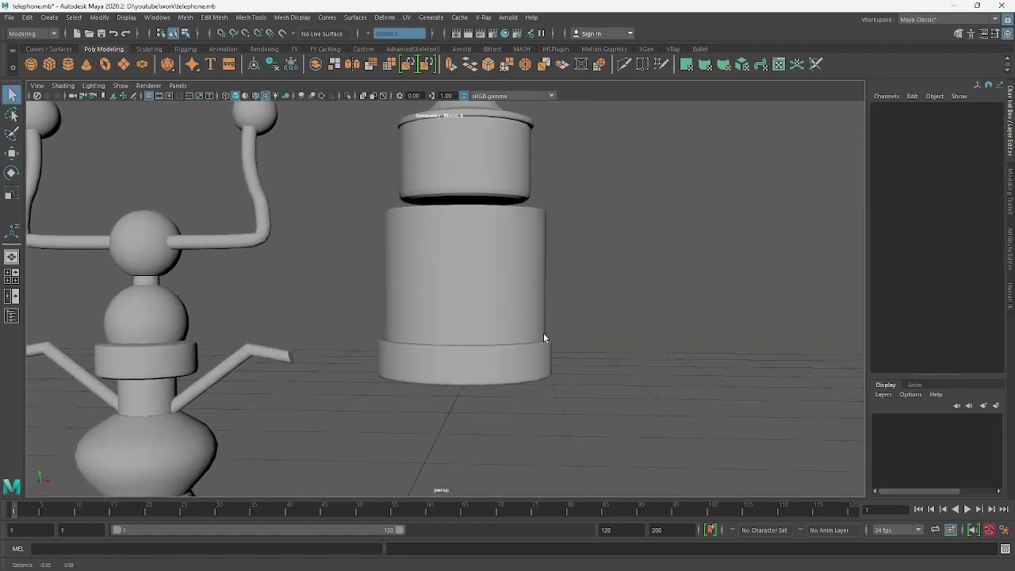
{"action": "left_click", "coordinate": [471, 294]}
{"action": "key", "text": "w"}
{"action": "key", "text": "space"}
{"action": "left_click_drag", "start_coordinate": [520, 276], "coordinate": [645, 319]}
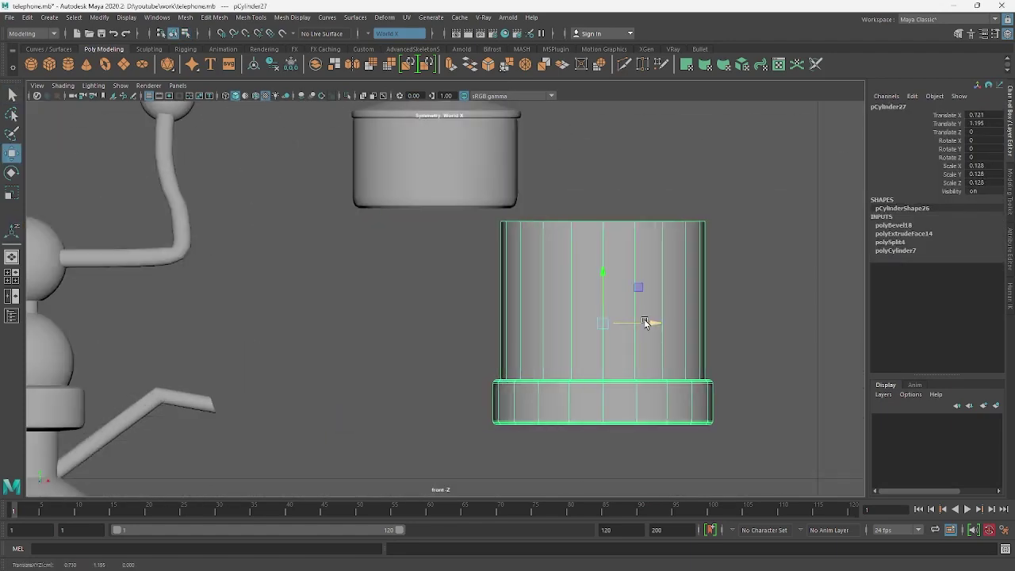
Raise the top vertex ring and pinch it inward to taper the cylinder into a cone.
{"action": "right_click", "coordinate": [642, 269]}
{"action": "right_click_drag", "start_coordinate": [632, 274], "coordinate": [592, 268]}
{"action": "left_click_drag", "start_coordinate": [388, 241], "coordinate": [626, 274]}
{"action": "left_click_drag", "start_coordinate": [507, 230], "coordinate": [507, 142]}
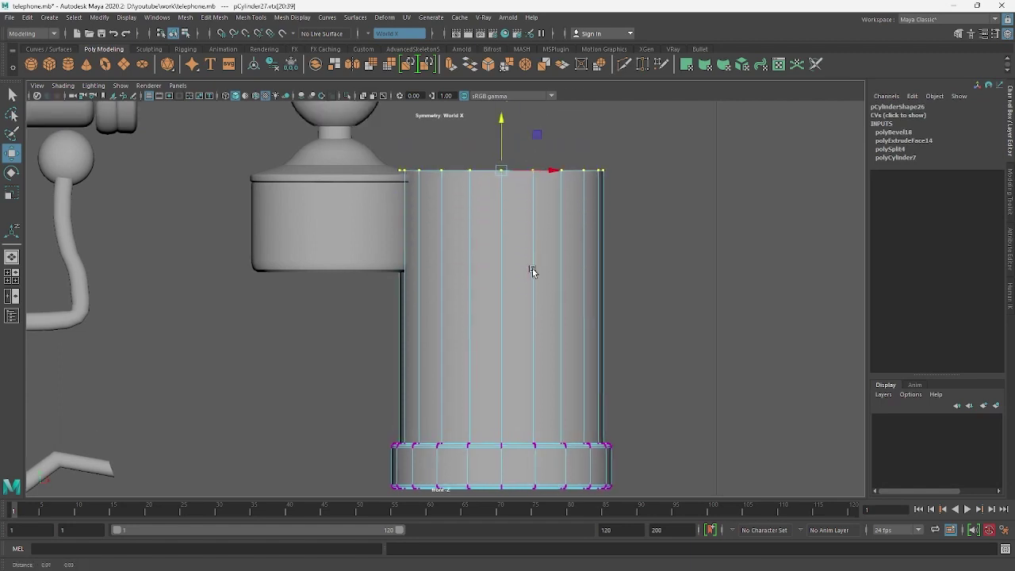
{"action": "middle_click_drag", "start_coordinate": [531, 268], "coordinate": [532, 317], "text": "alt"}
{"action": "middle_click_drag", "start_coordinate": [451, 184], "coordinate": [411, 226]}
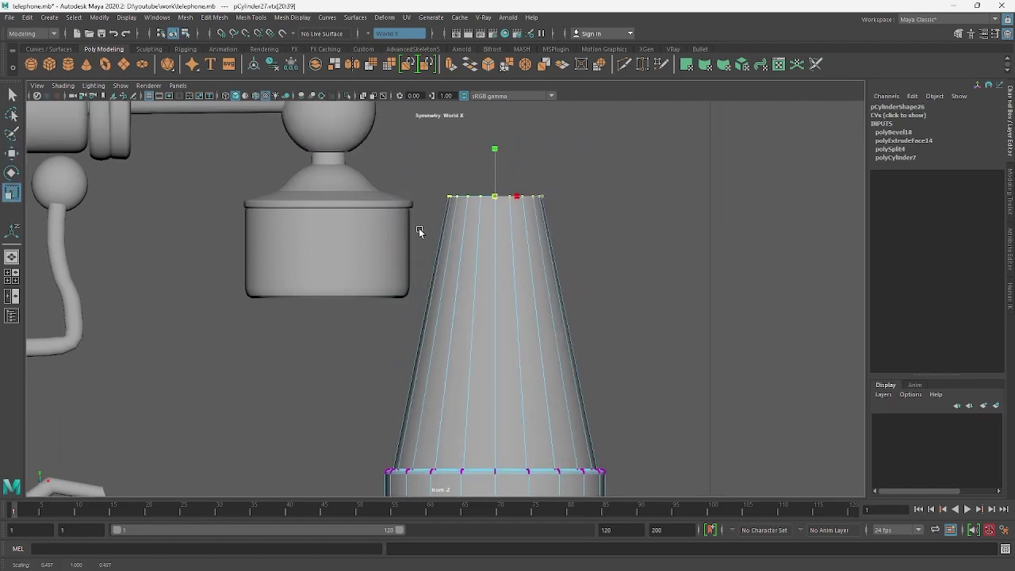
{"action": "key", "text": "w"}
{"action": "key", "text": "F8"}
Move the cone under the handset's left end and fine-tune its position.
{"action": "scroll", "coordinate": [580, 227], "scroll_direction": "down", "scroll_amount": 5}
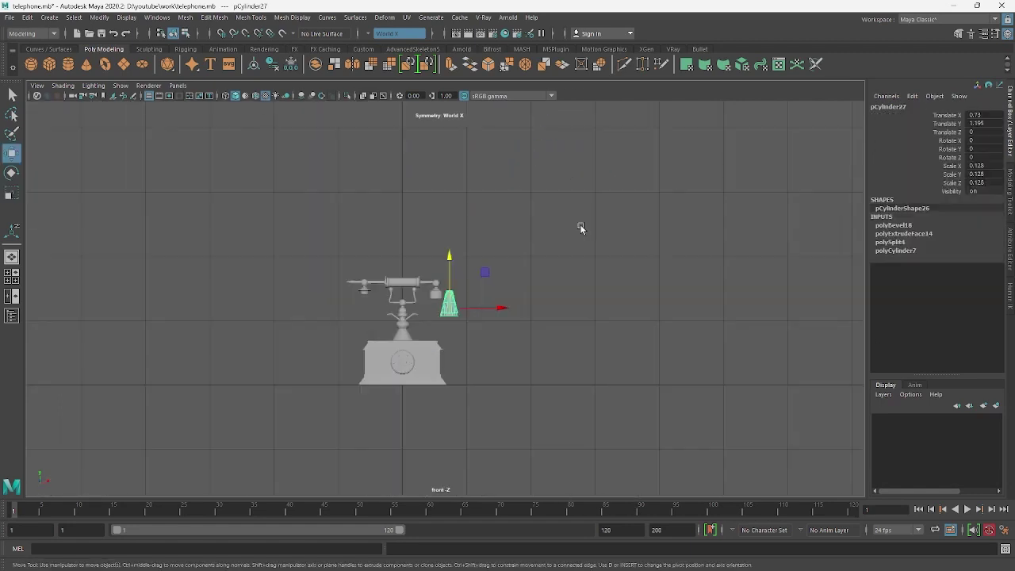
{"action": "middle_click_drag", "start_coordinate": [580, 227], "coordinate": [717, 314], "text": "alt"}
{"action": "scroll", "coordinate": [550, 232], "scroll_direction": "up", "scroll_amount": 3}
{"action": "scroll", "coordinate": [550, 235], "scroll_direction": "up", "scroll_amount": 2}
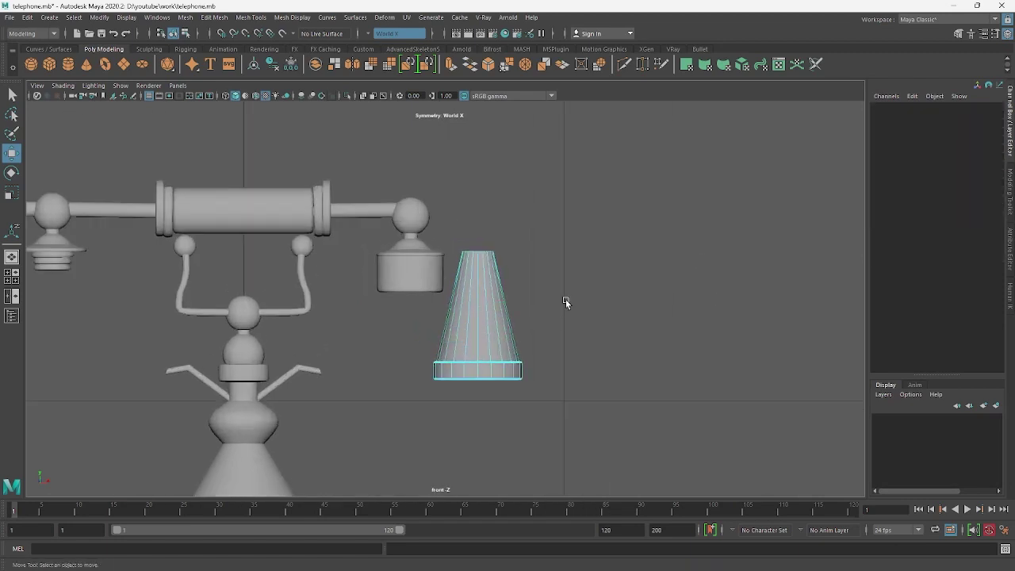
{"action": "right_click_drag", "start_coordinate": [565, 299], "coordinate": [523, 277]}
{"action": "left_click_drag", "start_coordinate": [539, 388], "coordinate": [477, 379]}
{"action": "left_click", "coordinate": [559, 319]}
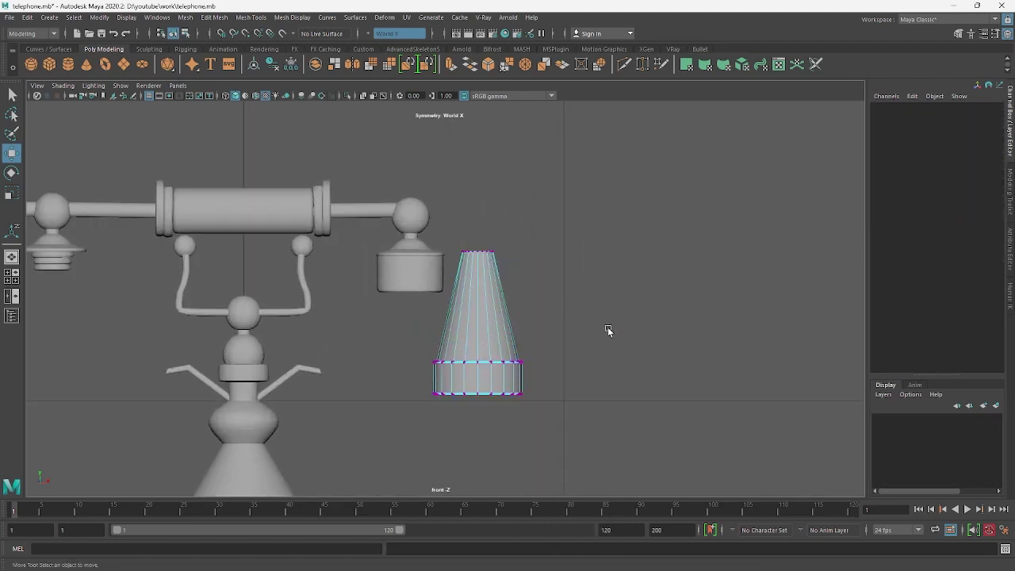
{"action": "key", "text": "F8"}
{"action": "middle_click_drag", "start_coordinate": [586, 210], "coordinate": [475, 339]}
{"action": "scroll", "coordinate": [476, 339], "scroll_direction": "up", "scroll_amount": 2}
{"action": "mouse_move", "coordinate": [555, 365]}
{"action": "middle_mouse_down"}
{"action": "mouse_move", "coordinate": [416, 294]}
{"action": "mouse_move", "coordinate": [444, 366]}
{"action": "middle_mouse_up"}
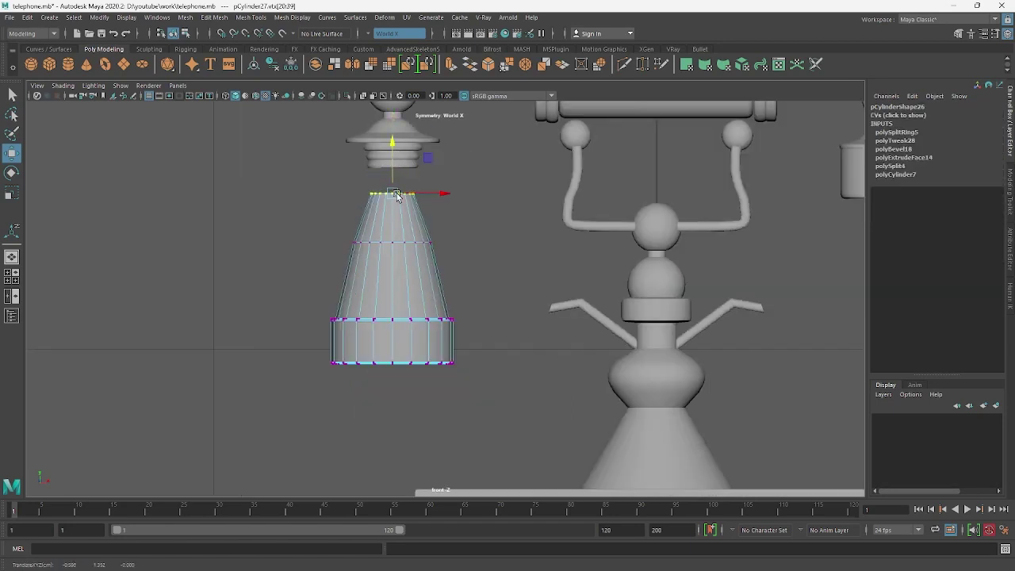
Rotate the cone's lower vertex rings sideways and shift vertices to bend the horn.
{"action": "right_click_drag", "start_coordinate": [394, 185], "coordinate": [444, 158]}
{"action": "key", "text": "w"}
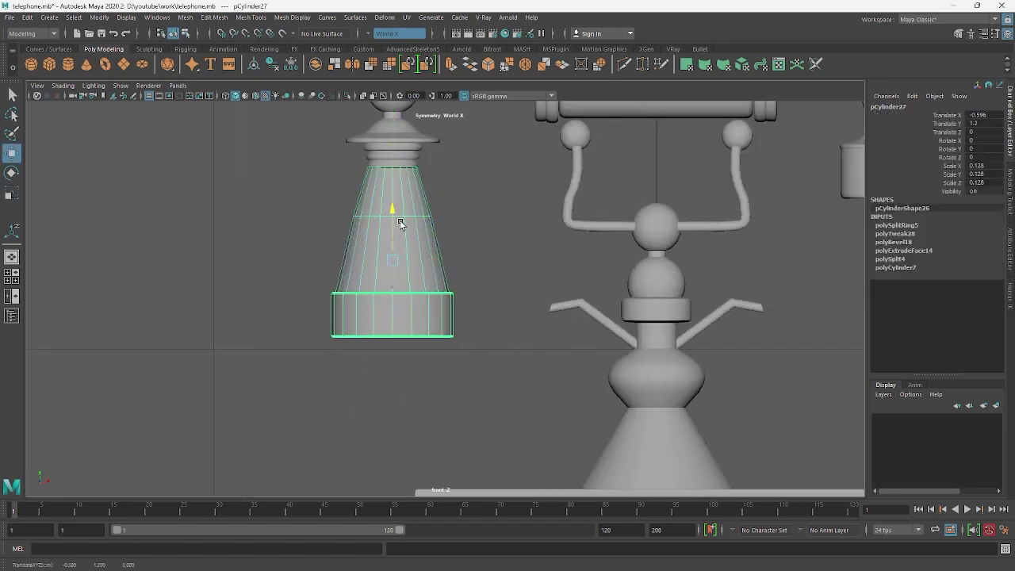
{"action": "scroll", "coordinate": [485, 227], "scroll_direction": "up", "scroll_amount": 1}
{"action": "key", "text": "F9"}
{"action": "left_click_drag", "start_coordinate": [270, 223], "coordinate": [448, 396]}
{"action": "key", "text": "e"}
{"action": "mouse_move", "coordinate": [446, 272]}
{"action": "left_mouse_down"}
{"action": "mouse_move", "coordinate": [427, 249]}
{"action": "mouse_move", "coordinate": [470, 283]}
{"action": "left_mouse_up"}
{"action": "key", "text": "w"}
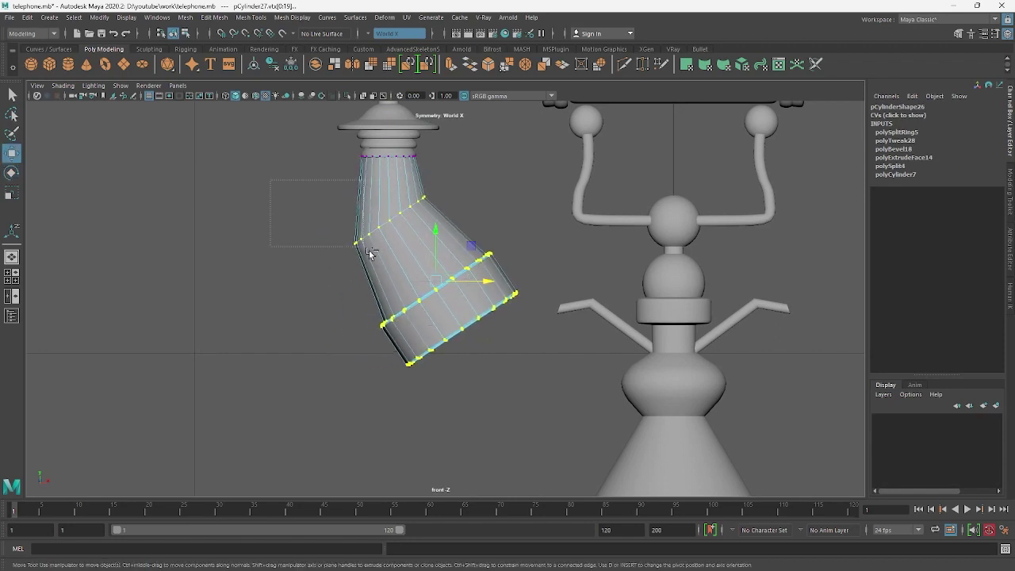
{"action": "key", "text": "e"}
{"action": "key", "text": "w"}
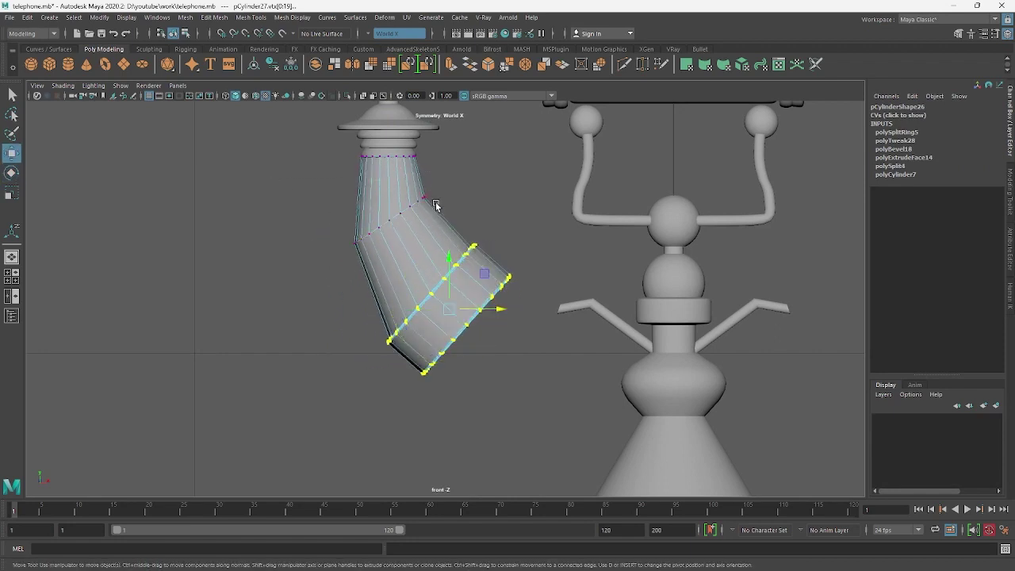
{"action": "left_click_drag", "start_coordinate": [388, 214], "coordinate": [397, 230]}
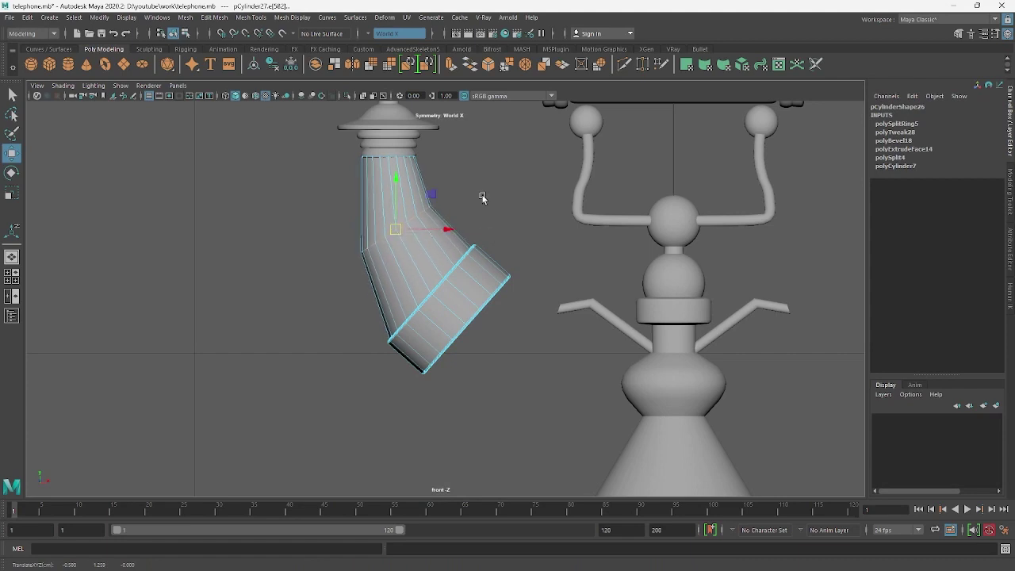
Bevel the bend to round the horn's curve, then reselect the finished horn.
{"action": "left_click", "coordinate": [489, 64]}
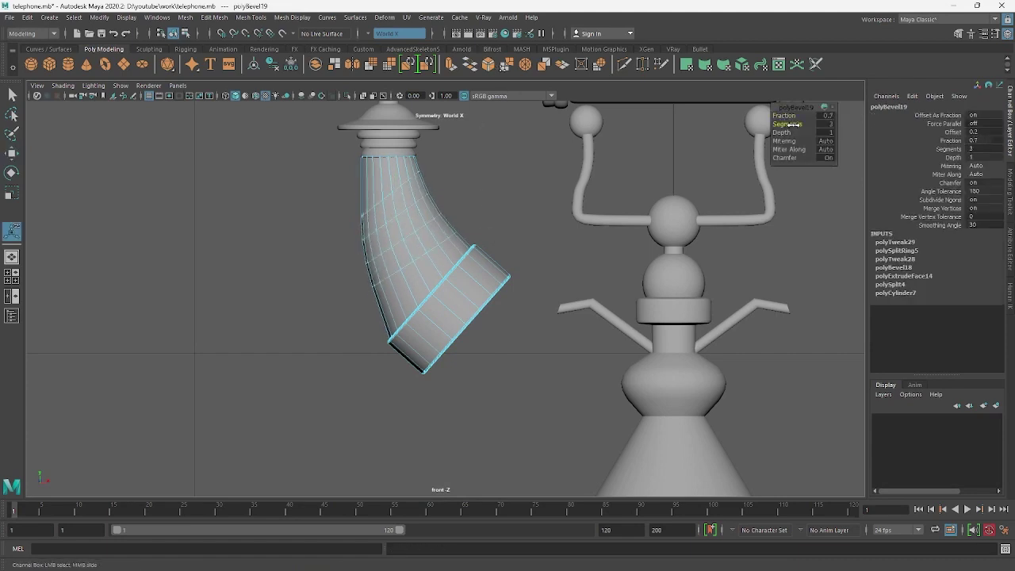
{"action": "key", "text": "F8"}
{"action": "key", "text": "q"}
{"action": "key", "text": "a"}
{"action": "scroll", "coordinate": [487, 194], "scroll_direction": "up", "scroll_amount": 3}
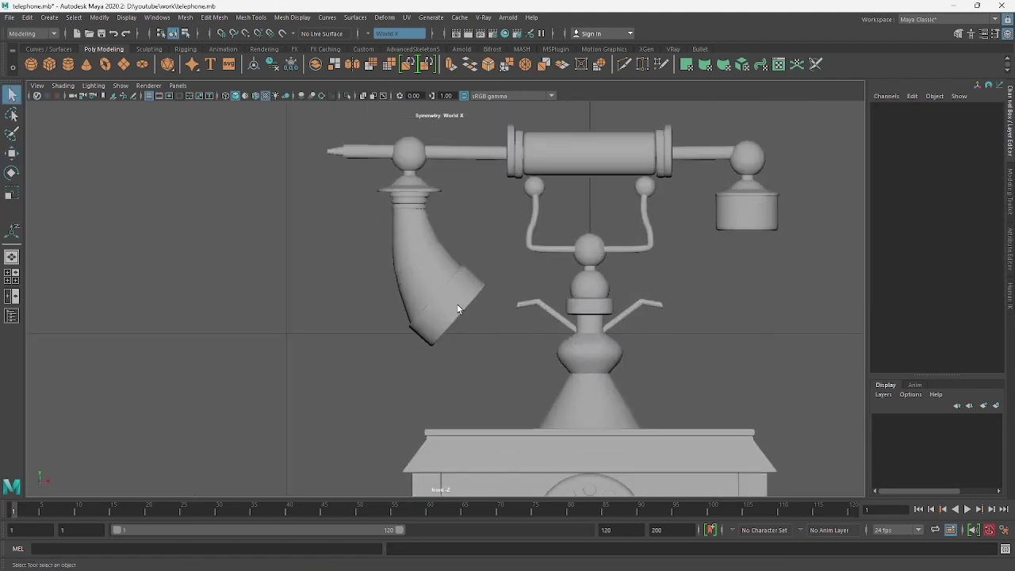
{"action": "scroll", "coordinate": [435, 290], "scroll_direction": "up", "scroll_amount": 2}
{"action": "key", "text": "r"}
{"action": "key", "text": "w"}
{"action": "scroll", "coordinate": [440, 293], "scroll_direction": "up", "scroll_amount": 2}
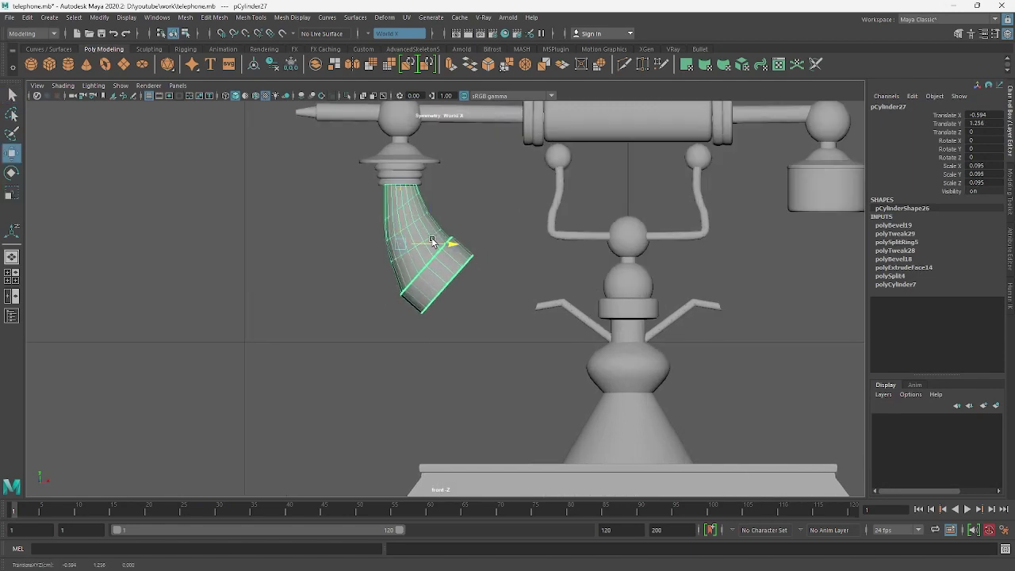
{"action": "left_click", "coordinate": [451, 252], "text": "ctrl"}
{"action": "scroll", "coordinate": [451, 252], "scroll_direction": "up", "scroll_amount": 2}
{"action": "left_click", "coordinate": [418, 294]}
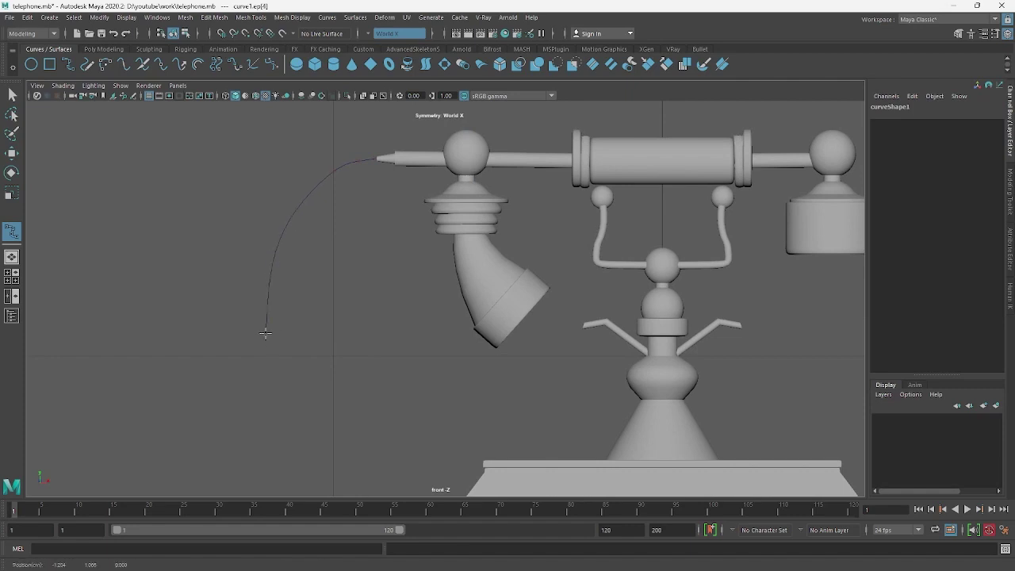
Finish the cord curve with two more points running down from the handset.
{"action": "left_click", "coordinate": [277, 417]}
{"action": "middle_click_drag", "start_coordinate": [365, 378], "coordinate": [338, 283], "text": "alt"}
{"action": "left_click", "coordinate": [278, 357]}
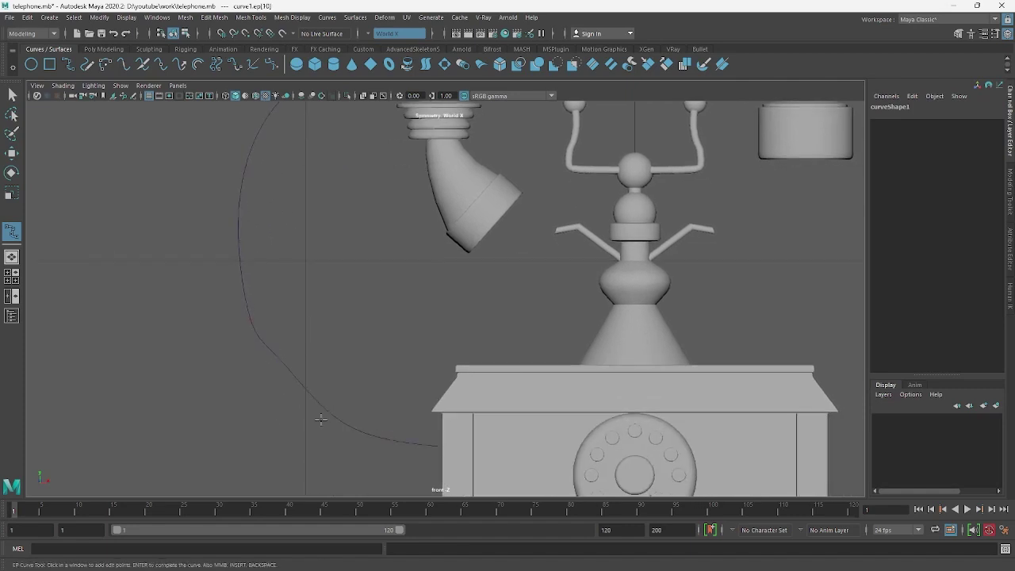
{"action": "key", "text": "Return"}
{"action": "key", "text": "q"}
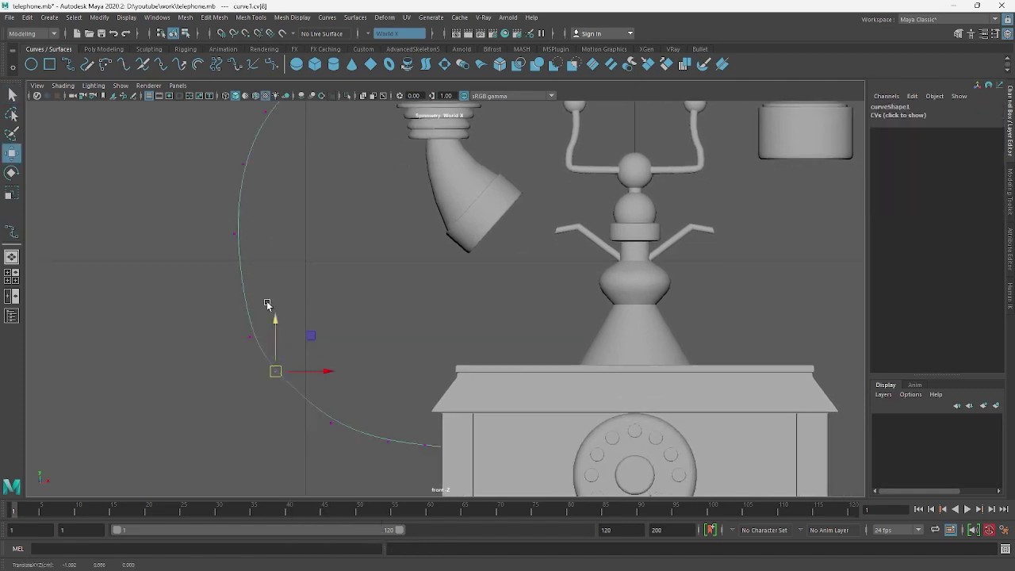
{"action": "scroll", "coordinate": [343, 330], "scroll_direction": "down", "scroll_amount": 5}
{"action": "scroll", "coordinate": [344, 331], "scroll_direction": "up", "scroll_amount": 3}
{"action": "scroll", "coordinate": [338, 334], "scroll_direction": "up", "scroll_amount": 2}
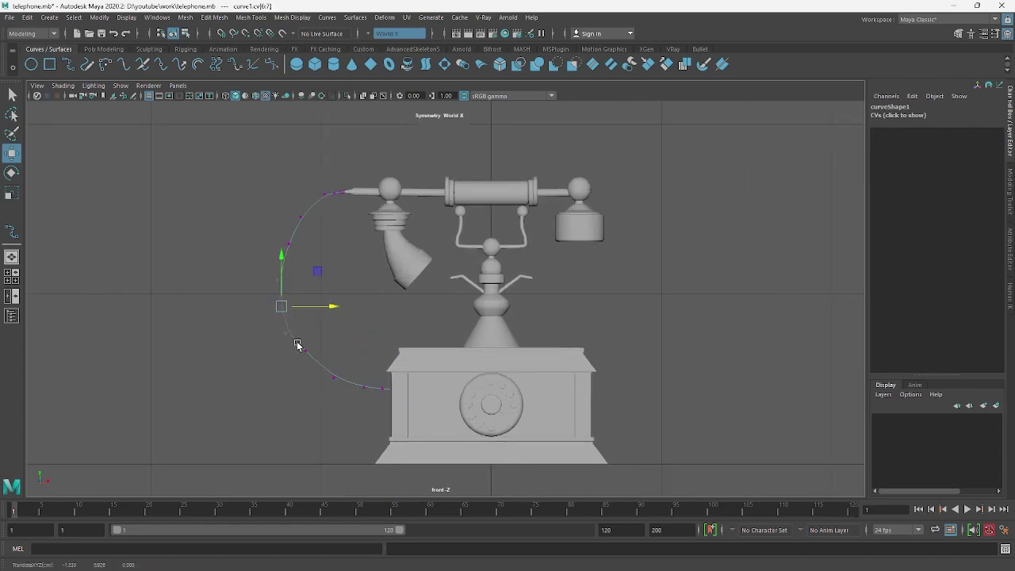
{"action": "key", "text": "F8"}
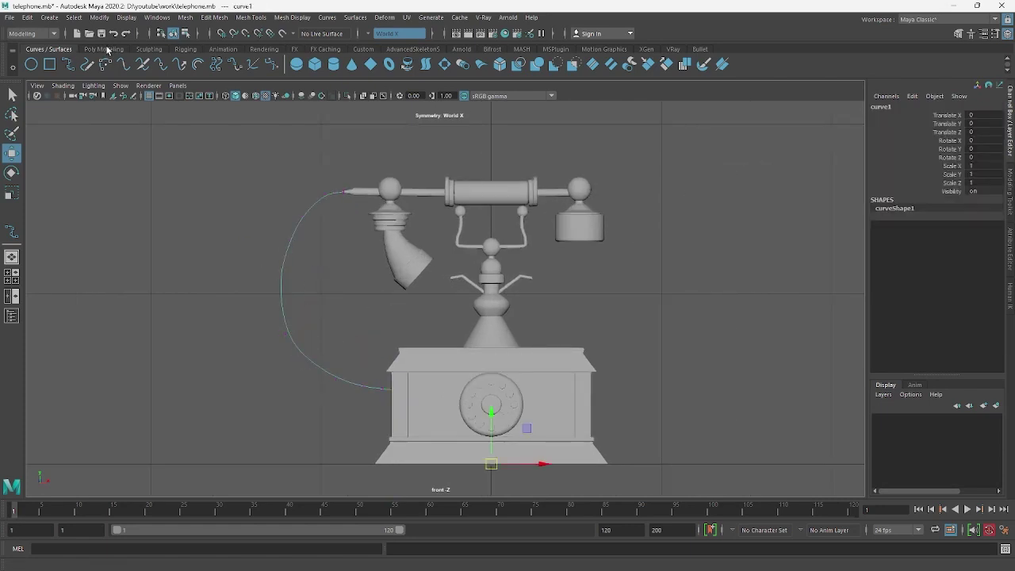
Create a tiny polygon cylinder and position it near the start of the curve.
{"action": "left_click", "coordinate": [103, 49]}
{"action": "left_click", "coordinate": [68, 64]}
{"action": "key", "text": "r"}
{"action": "left_click_drag", "start_coordinate": [489, 464], "coordinate": [222, 561]}
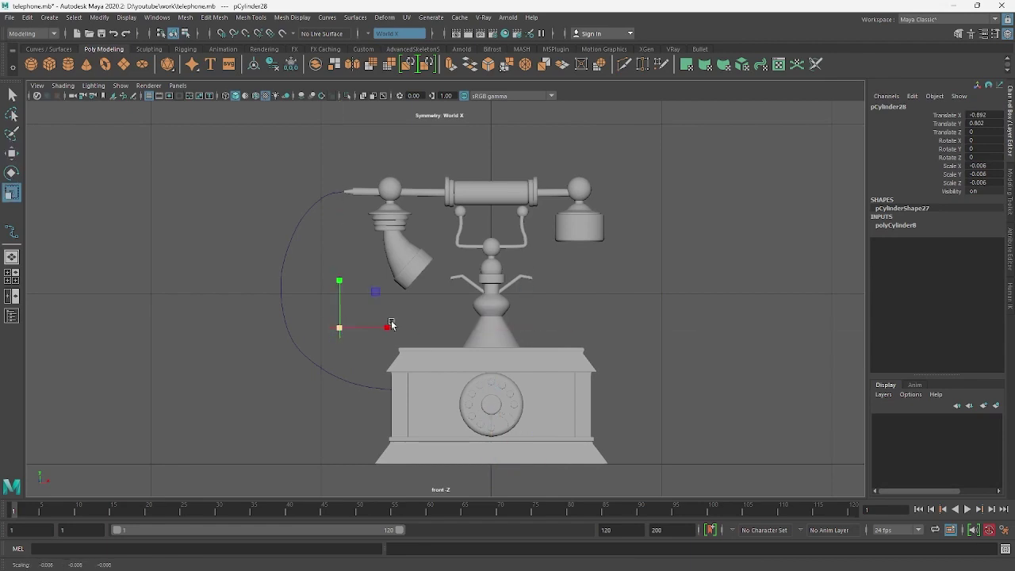
{"action": "key", "text": "w"}
{"action": "left_click", "coordinate": [895, 225]}
{"action": "key", "text": "f"}
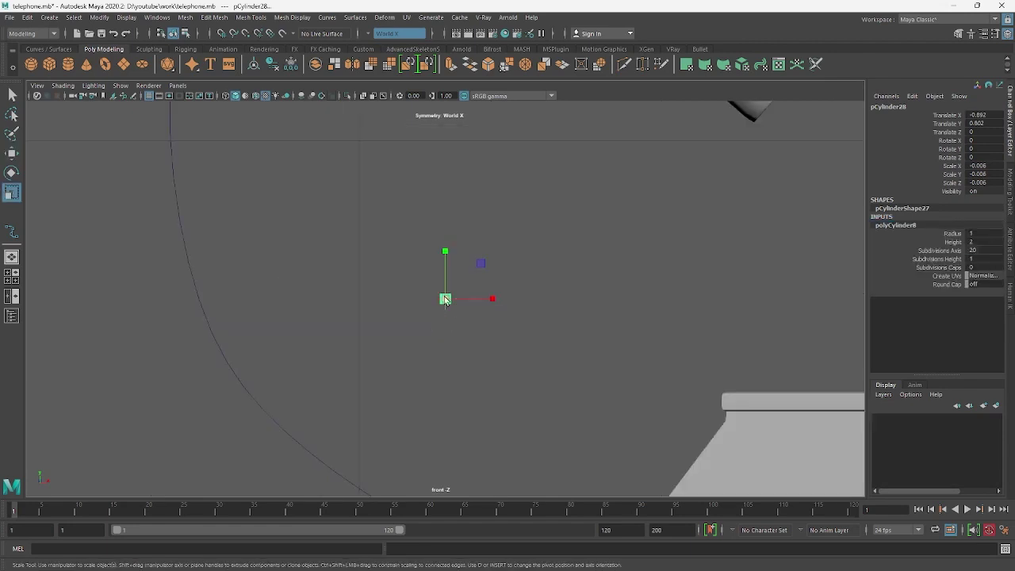
{"action": "left_click_drag", "start_coordinate": [285, 297], "coordinate": [329, 312]}
{"action": "scroll", "coordinate": [467, 322], "scroll_direction": "down", "scroll_amount": 5}
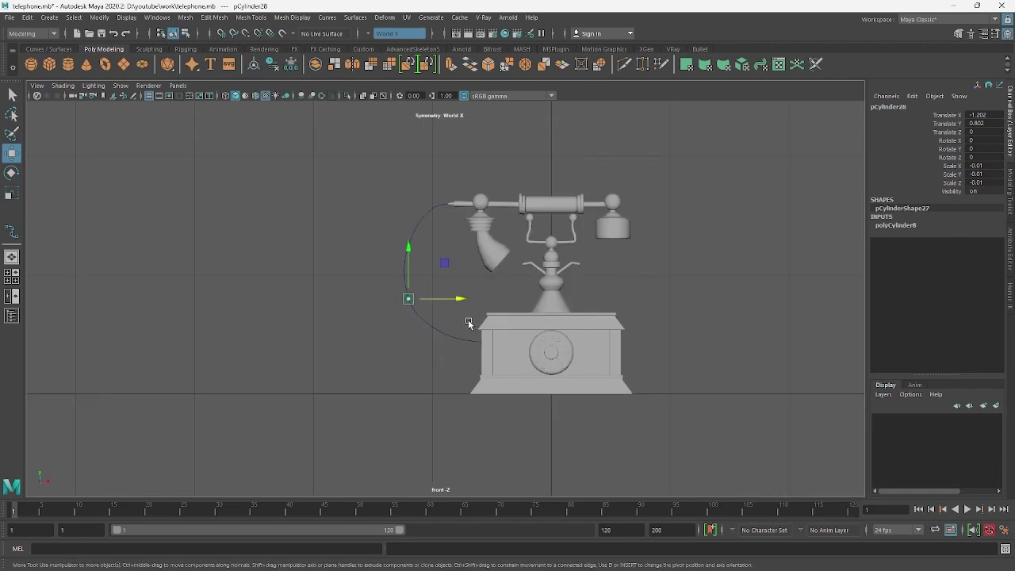
{"action": "left_click_drag", "start_coordinate": [409, 300], "coordinate": [420, 301]}
{"action": "key", "text": "w"}
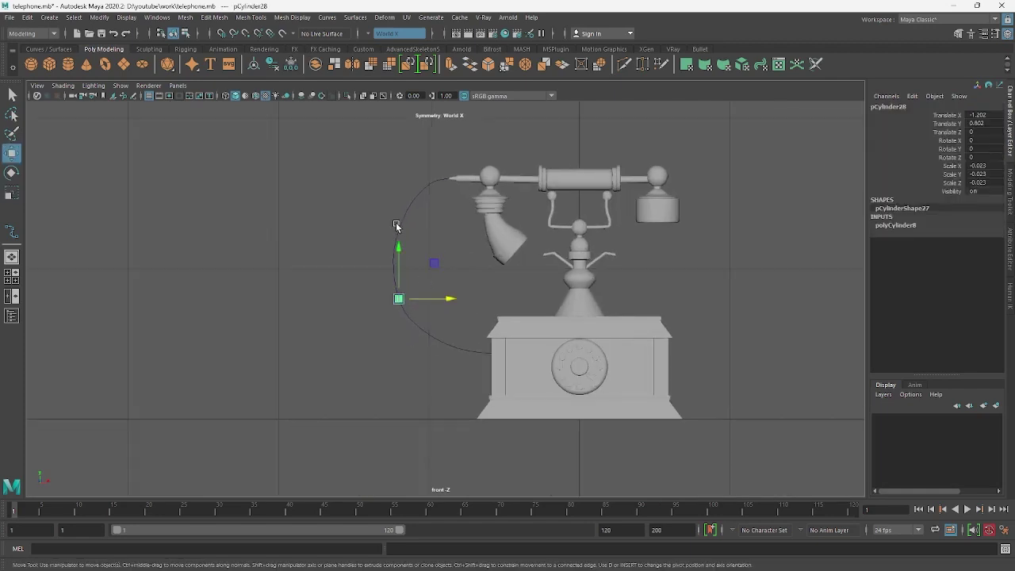
{"action": "key", "text": "f"}
Constrain the cylinder to the cord curve.
{"action": "left_click", "coordinate": [48, 33]}
{"action": "left_click", "coordinate": [64, 61]}
{"action": "left_click", "coordinate": [322, 18]}
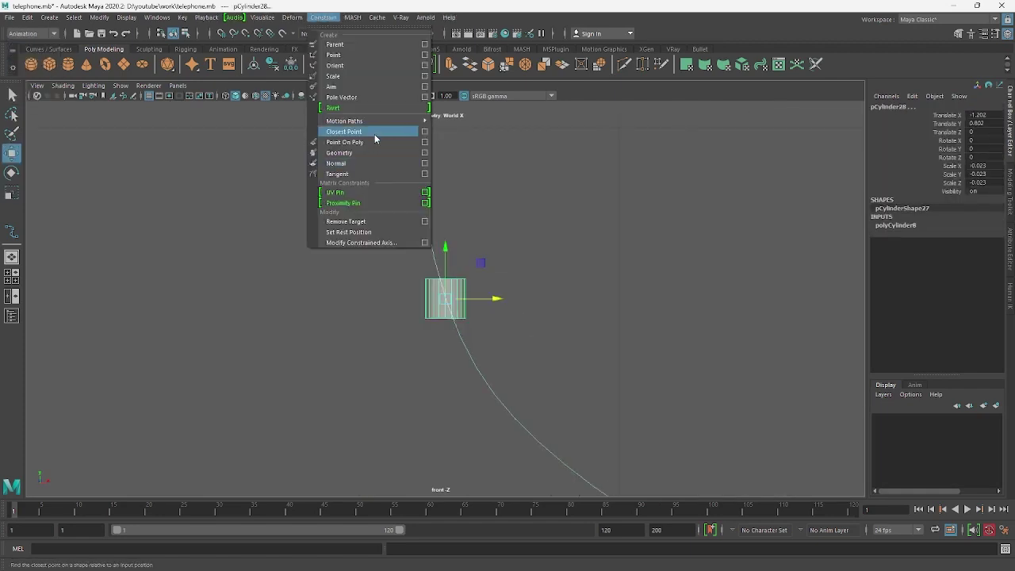
{"action": "left_click", "coordinate": [490, 121]}
{"action": "scroll", "coordinate": [468, 238], "scroll_direction": "down", "scroll_amount": 5}
{"action": "scroll", "coordinate": [476, 285], "scroll_direction": "up", "scroll_amount": 5}
Tilt the cylinder to follow the curve and shrink it to cord thickness.
{"action": "key", "text": "e"}
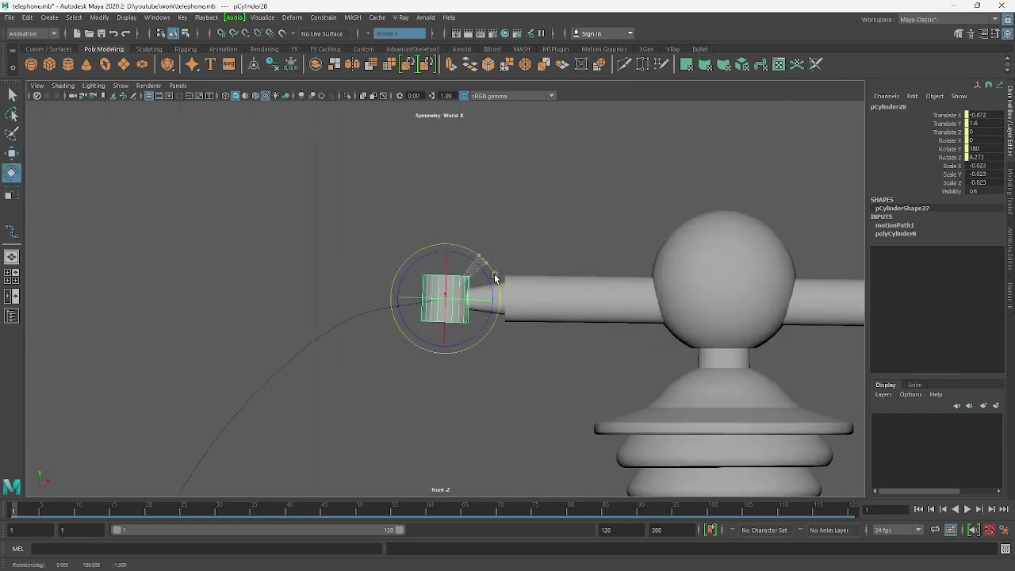
{"action": "left_click_drag", "start_coordinate": [486, 334], "coordinate": [482, 332]}
{"action": "key", "text": "w"}
{"action": "left_click_drag", "start_coordinate": [414, 315], "coordinate": [448, 295]}
{"action": "key", "text": "w"}
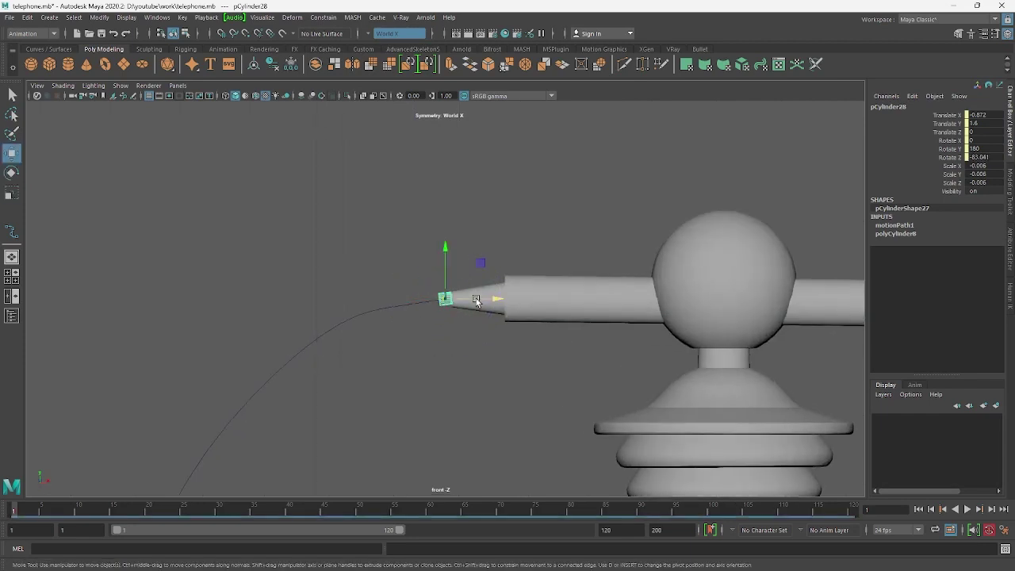
{"action": "scroll", "coordinate": [448, 297], "scroll_direction": "up", "scroll_amount": 3}
{"action": "scroll", "coordinate": [448, 296], "scroll_direction": "up", "scroll_amount": 2}
{"action": "key", "text": "ctrl+z"}
{"action": "key", "text": "e"}
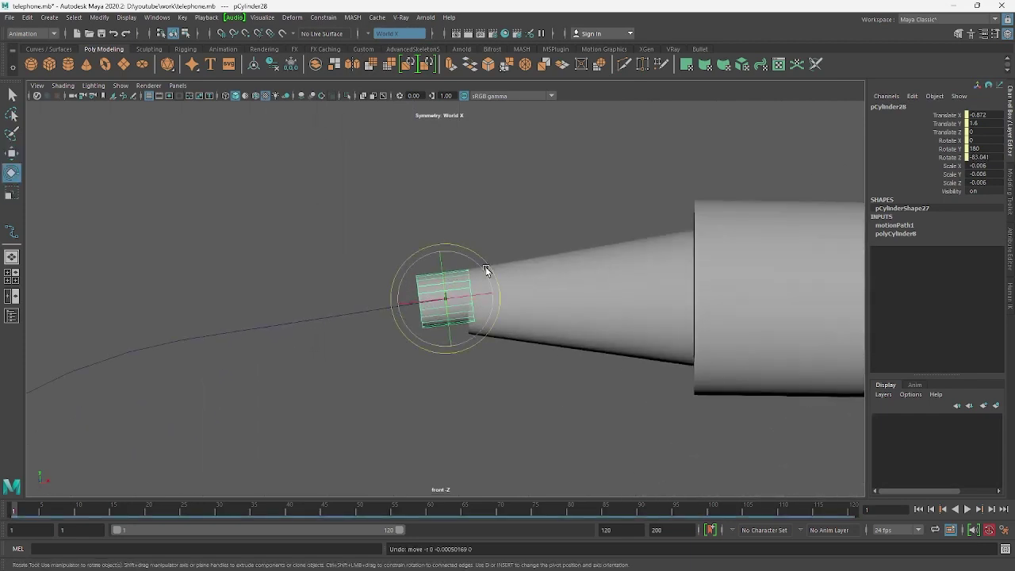
{"action": "key", "text": "w"}
Extrude the cylinder face along the curve to form the thin cord.
{"action": "left_click_drag", "start_coordinate": [370, 252], "coordinate": [430, 304]}
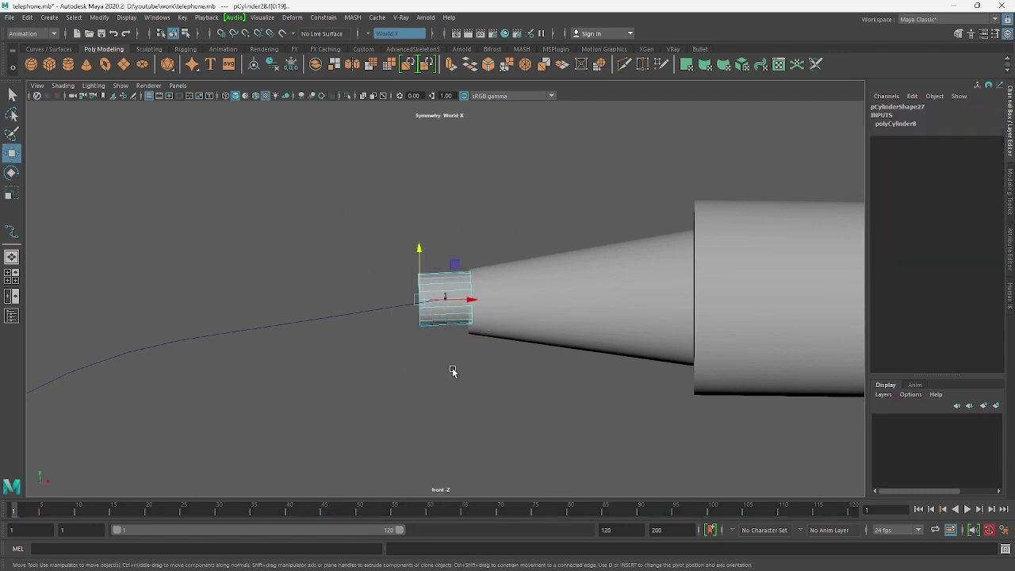
{"action": "left_click", "coordinate": [450, 64]}
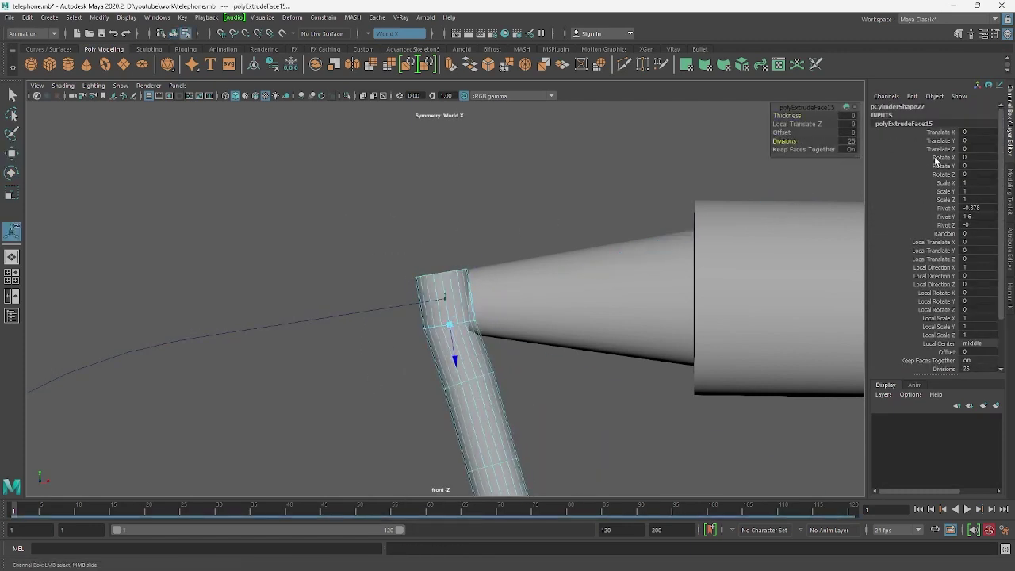
{"action": "scroll", "coordinate": [444, 297], "scroll_direction": "down", "scroll_amount": 5}
{"action": "right_click_drag", "start_coordinate": [516, 230], "coordinate": [516, 176]}
{"action": "key", "text": "e"}
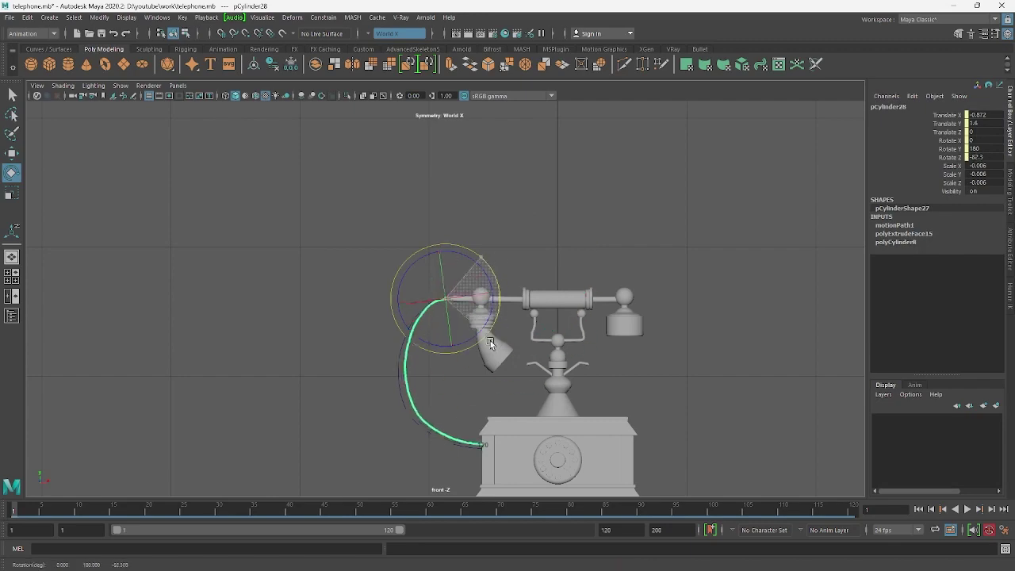
{"action": "key", "text": "w"}
{"action": "mouse_move", "coordinate": [508, 235]}
{"action": "left_mouse_down", "text": "alt"}
{"action": "mouse_move", "coordinate": [425, 263]}
{"action": "mouse_move", "coordinate": [440, 244]}
{"action": "mouse_move", "coordinate": [404, 238]}
{"action": "mouse_move", "coordinate": [412, 262]}
{"action": "left_mouse_up", "text": "alt"}
Duplicate the cylinder ring and place the copy at the cord end by the handset.
{"action": "key", "text": "ctrl+d"}
{"action": "scroll", "coordinate": [412, 263], "scroll_direction": "up", "scroll_amount": 5}
{"action": "scroll", "coordinate": [412, 336], "scroll_direction": "up", "scroll_amount": 4}
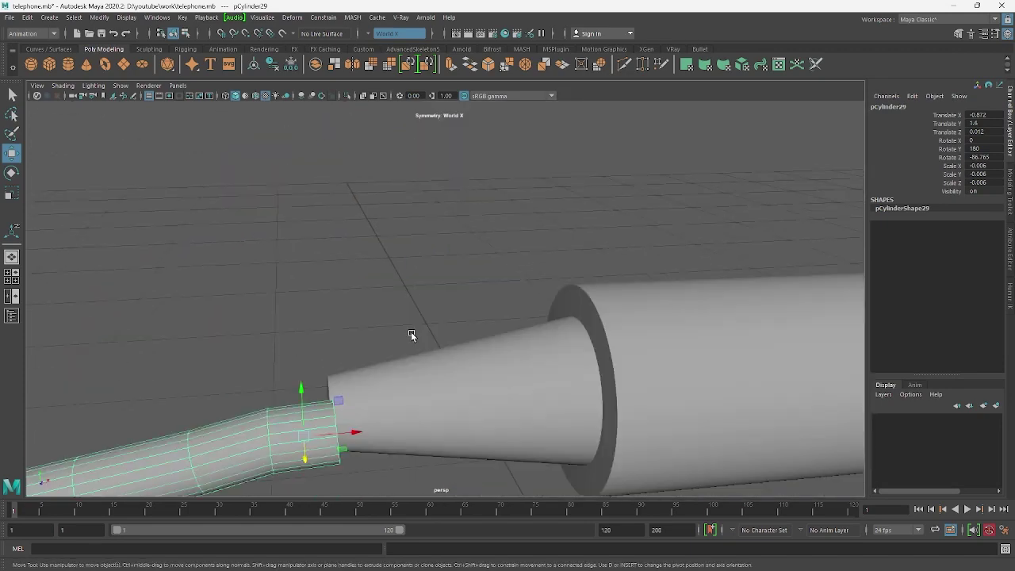
{"action": "left_click_drag", "start_coordinate": [412, 335], "coordinate": [470, 330], "text": "alt"}
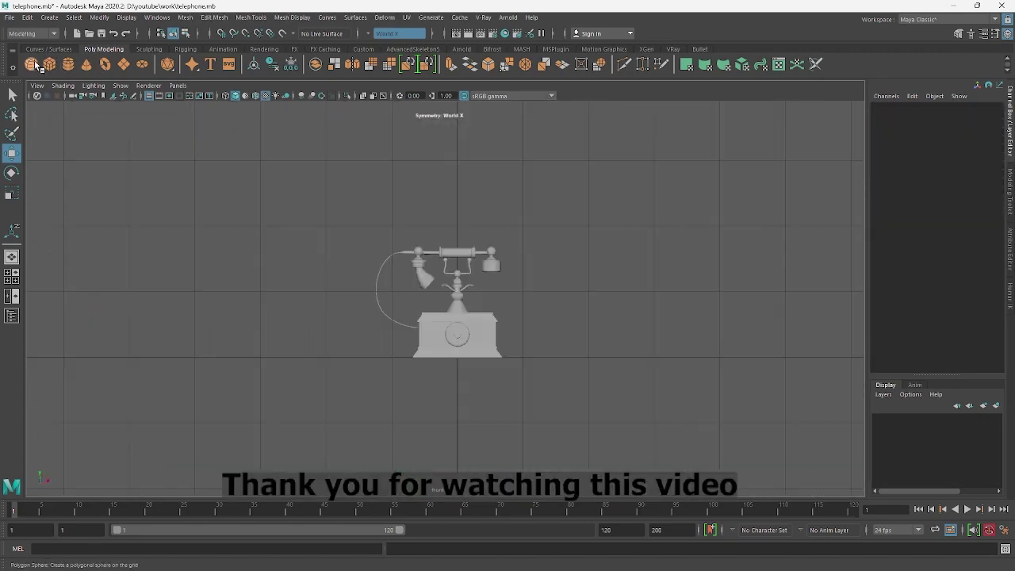
Shrink the sphere to a small knob at the base's front left corner.
{"action": "left_click_drag", "start_coordinate": [463, 387], "coordinate": [432, 389]}
{"action": "key", "text": "w"}
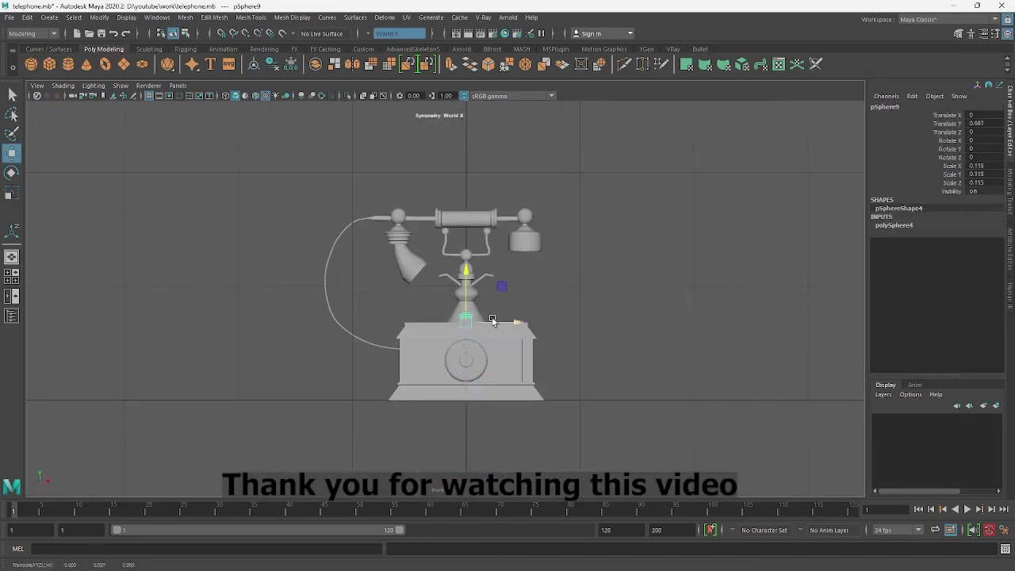
{"action": "scroll", "coordinate": [449, 327], "scroll_direction": "up", "scroll_amount": 4}
{"action": "key", "text": "r"}
{"action": "mouse_move", "coordinate": [446, 301]}
{"action": "left_mouse_down"}
{"action": "mouse_move", "coordinate": [359, 347]}
{"action": "mouse_move", "coordinate": [432, 301]}
{"action": "mouse_move", "coordinate": [446, 238]}
{"action": "left_mouse_up"}
{"action": "key", "text": "w"}
{"action": "key", "text": "space"}
{"action": "scroll", "coordinate": [317, 301], "scroll_direction": "up", "scroll_amount": 5}
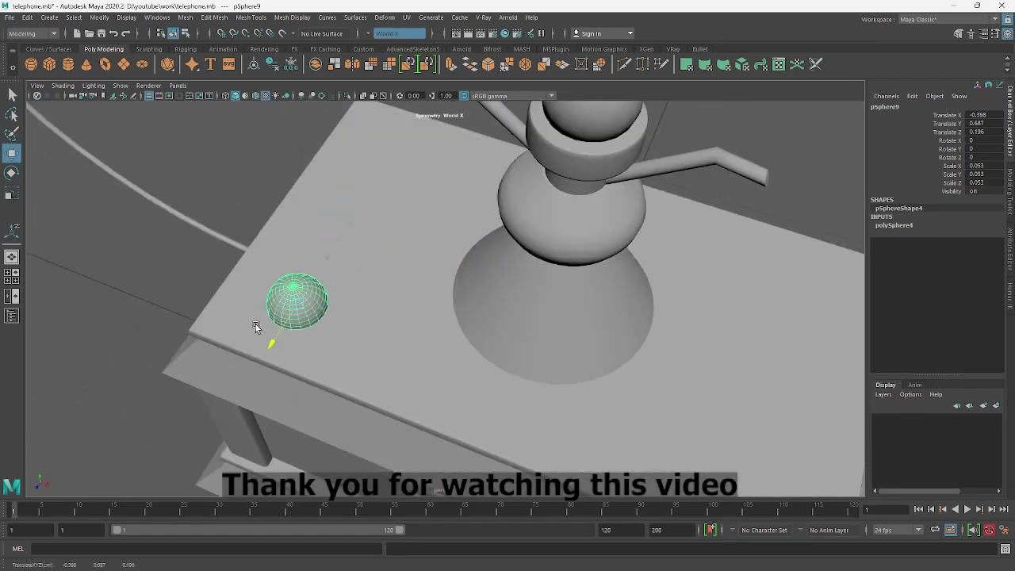
{"action": "mouse_move", "coordinate": [255, 324]}
{"action": "left_mouse_down", "text": "alt"}
{"action": "mouse_move", "coordinate": [509, 180]}
{"action": "mouse_move", "coordinate": [460, 352]}
{"action": "mouse_move", "coordinate": [285, 301]}
{"action": "left_mouse_up", "text": "alt"}
Delete the lower half of the sphere, leaving a dome.
{"action": "left_click", "coordinate": [346, 95]}
{"action": "key", "text": "F11"}
{"action": "key", "text": "Delete"}
{"action": "key", "text": "F8"}
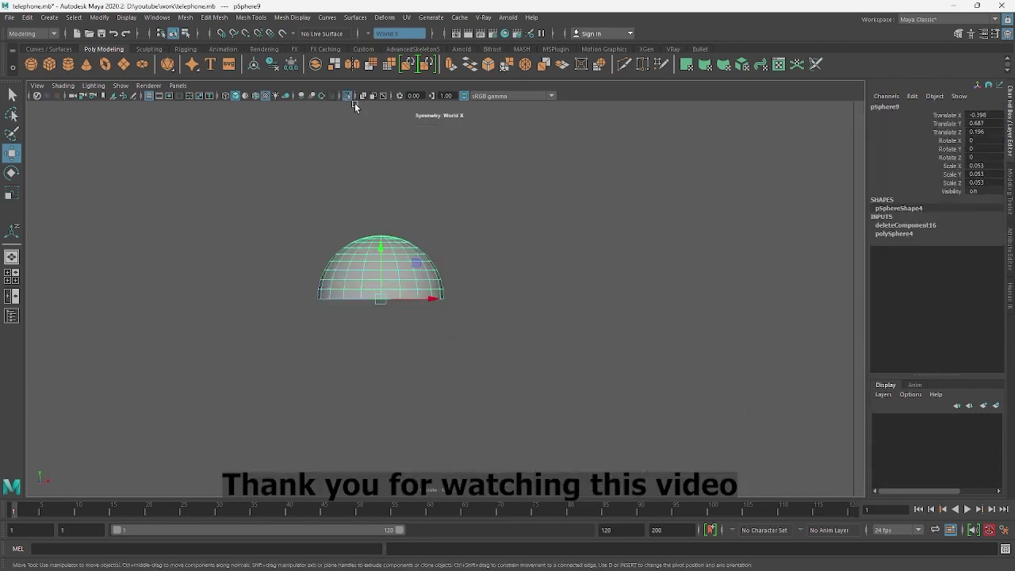
{"action": "left_click", "coordinate": [346, 95]}
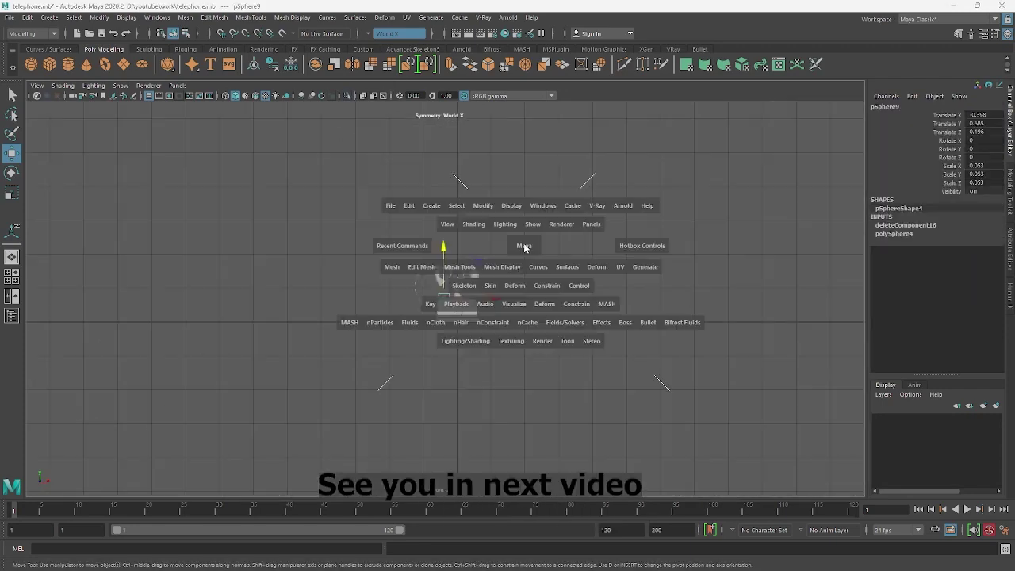
Mirror the dome across X and Z to get four domes.
{"action": "left_click", "coordinate": [185, 17]}
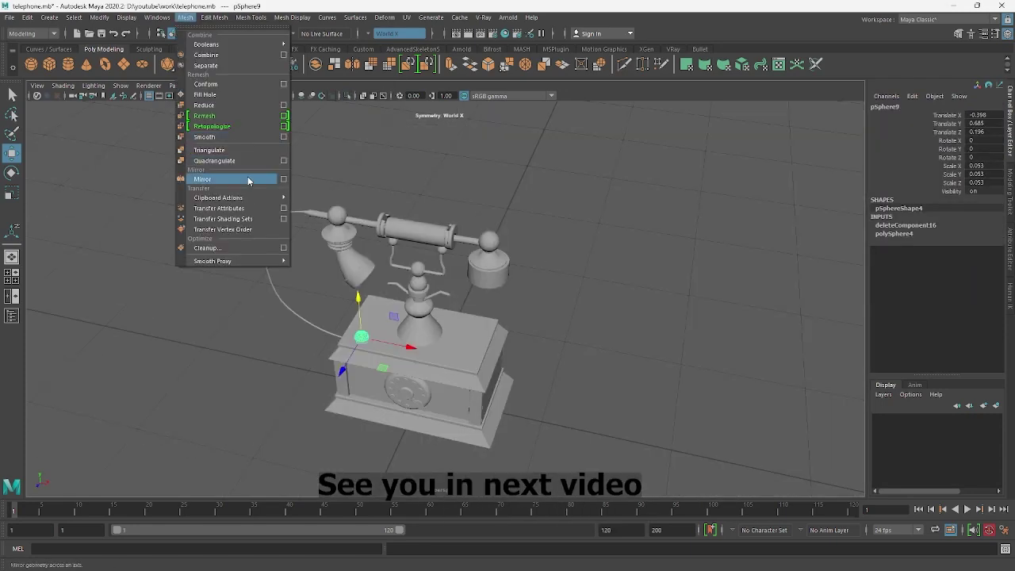
{"action": "left_click", "coordinate": [236, 174]}
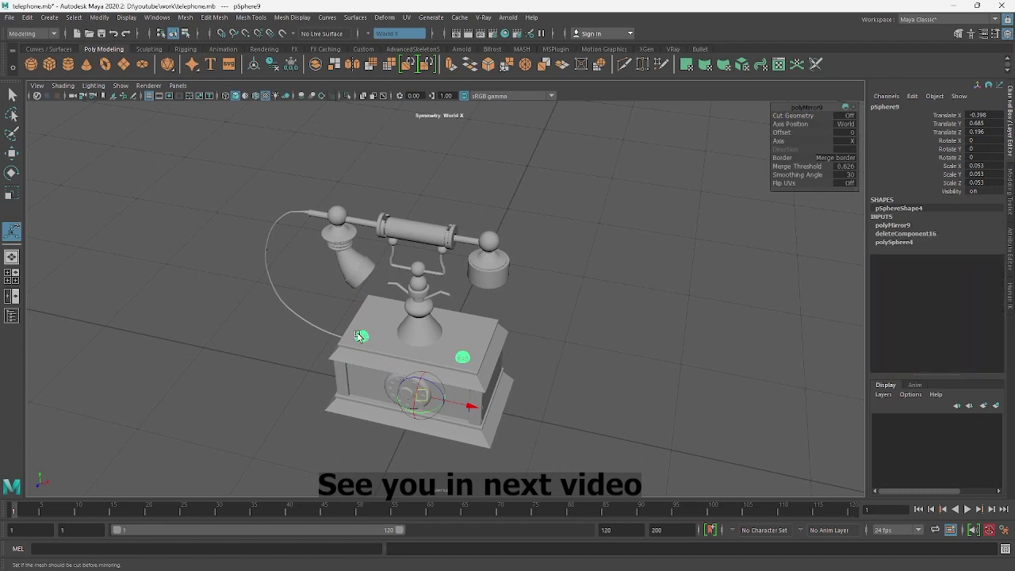
{"action": "key", "text": "w"}
{"action": "left_click", "coordinate": [99, 17]}
{"action": "left_click", "coordinate": [203, 178]}
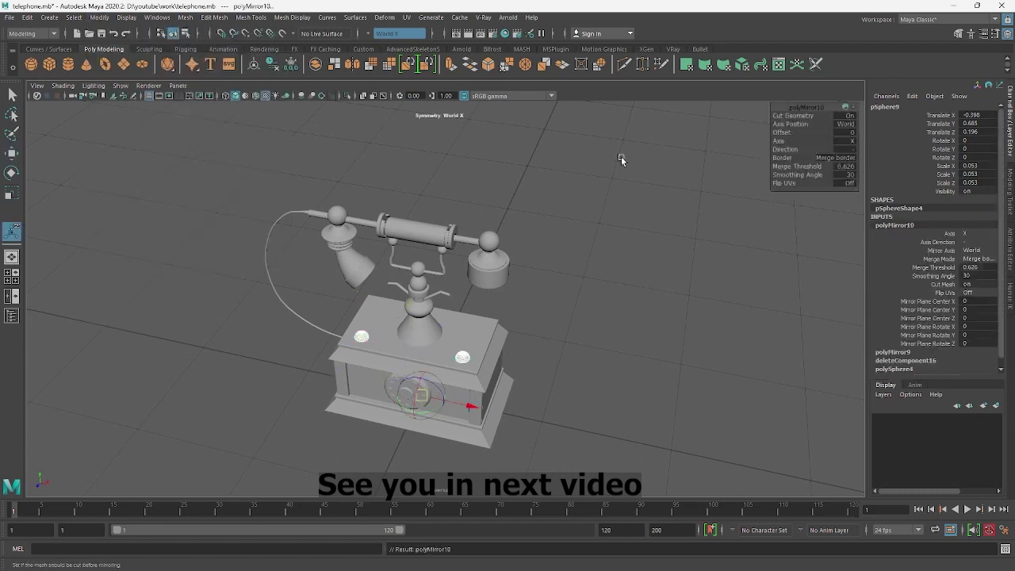
{"action": "left_click_drag", "start_coordinate": [742, 202], "coordinate": [429, 364], "text": "alt"}
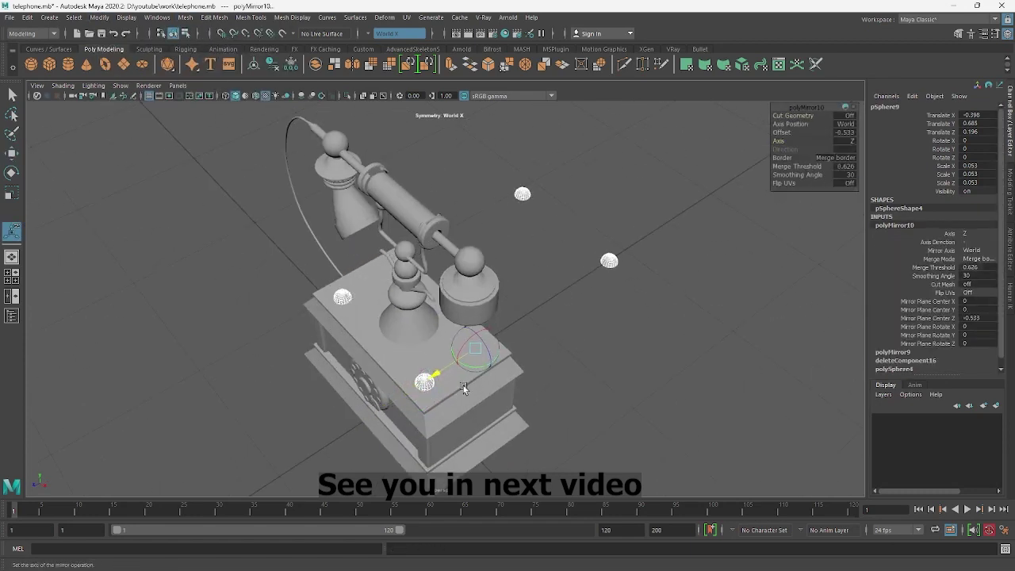
{"action": "left_click", "coordinate": [520, 193]}
{"action": "key", "text": "w"}
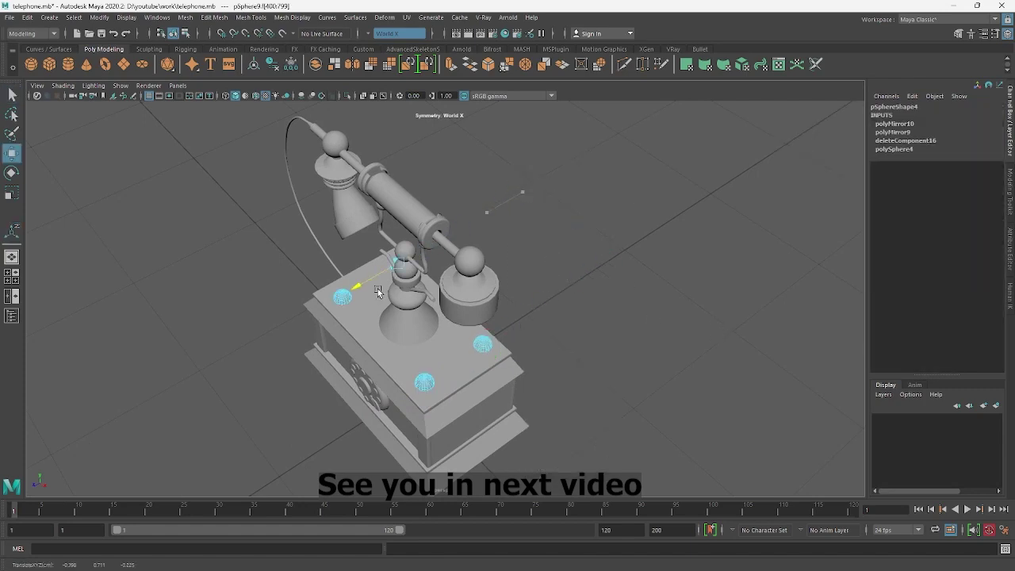
Scale the four domes flatter in Y on the base corners.
{"action": "left_click_drag", "start_coordinate": [377, 292], "coordinate": [401, 238], "text": "alt"}
{"action": "key", "text": "space"}
{"action": "left_click_drag", "start_coordinate": [400, 293], "coordinate": [400, 253]}
{"action": "scroll", "coordinate": [400, 297], "scroll_direction": "up", "scroll_amount": 5}
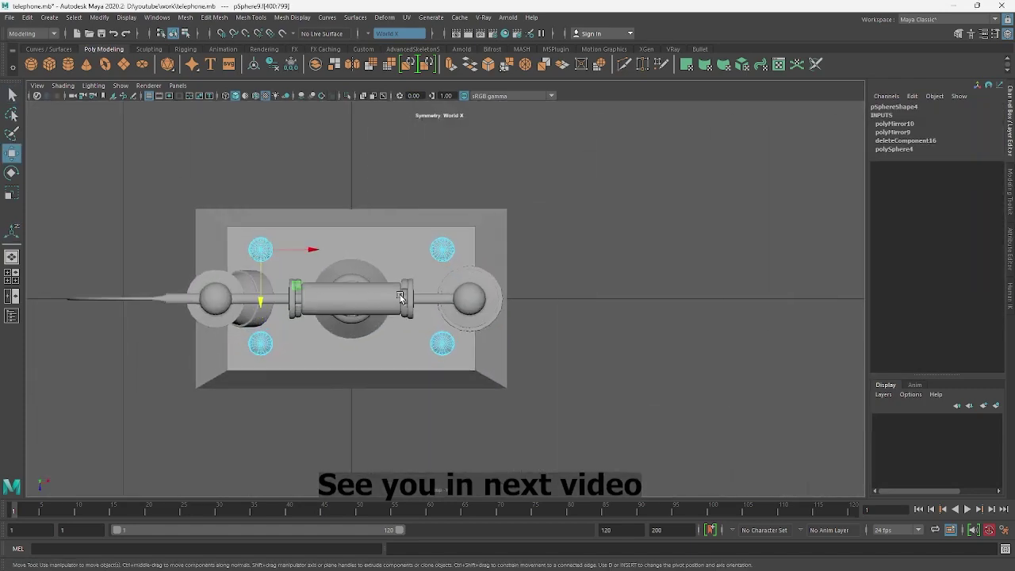
{"action": "left_click", "coordinate": [100, 16]}
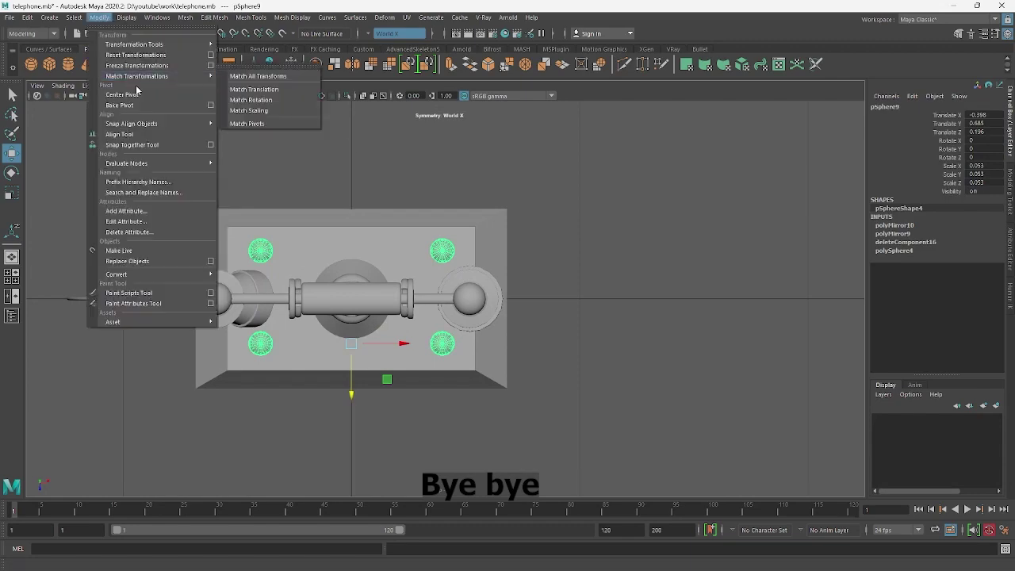
{"action": "left_click", "coordinate": [482, 189]}
{"action": "key", "text": "r"}
{"action": "left_click_drag", "start_coordinate": [482, 189], "coordinate": [546, 143], "text": "alt"}
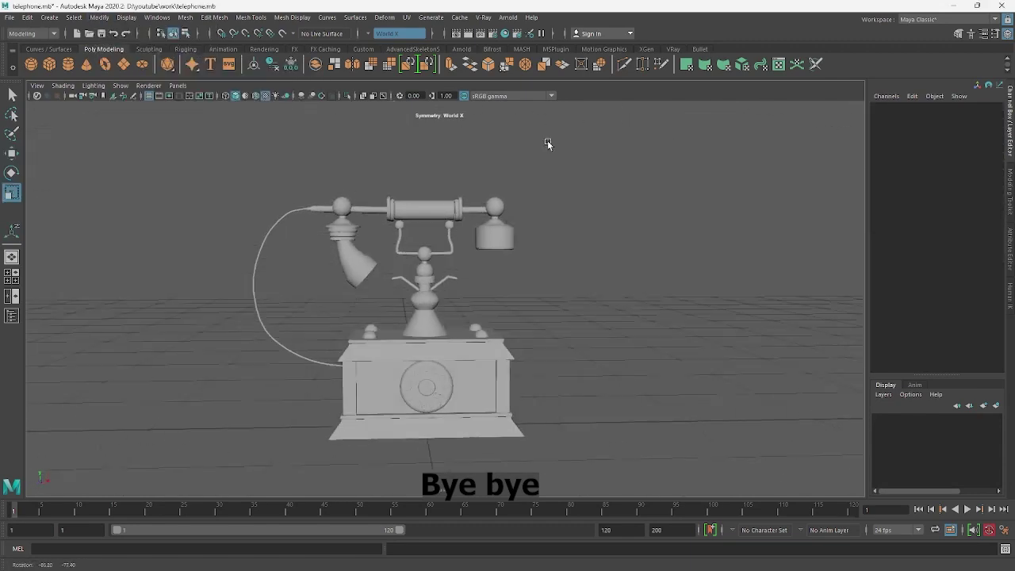
{"action": "scroll", "coordinate": [546, 143], "scroll_direction": "up", "scroll_amount": 4}
{"action": "left_click", "coordinate": [369, 360]}
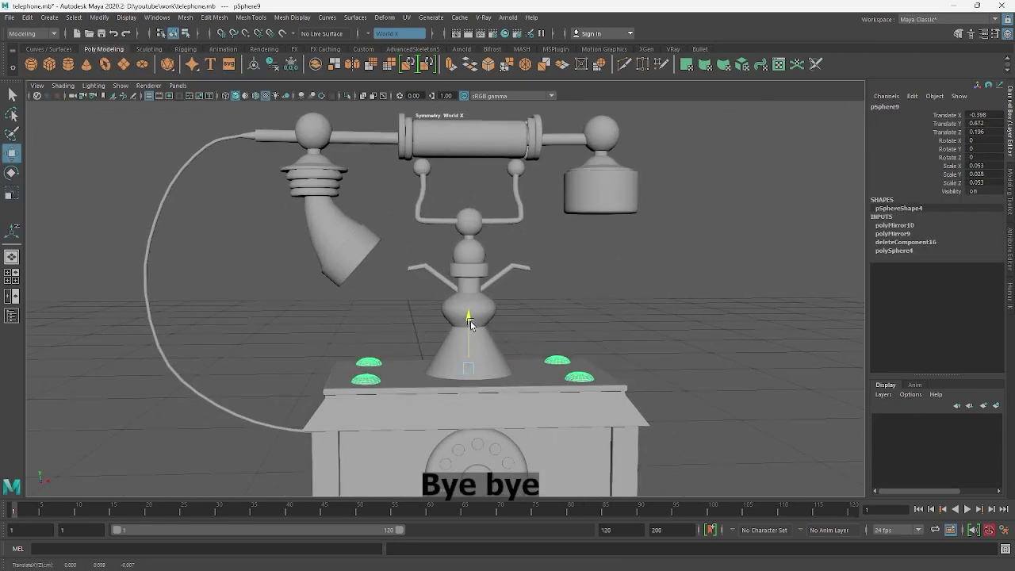